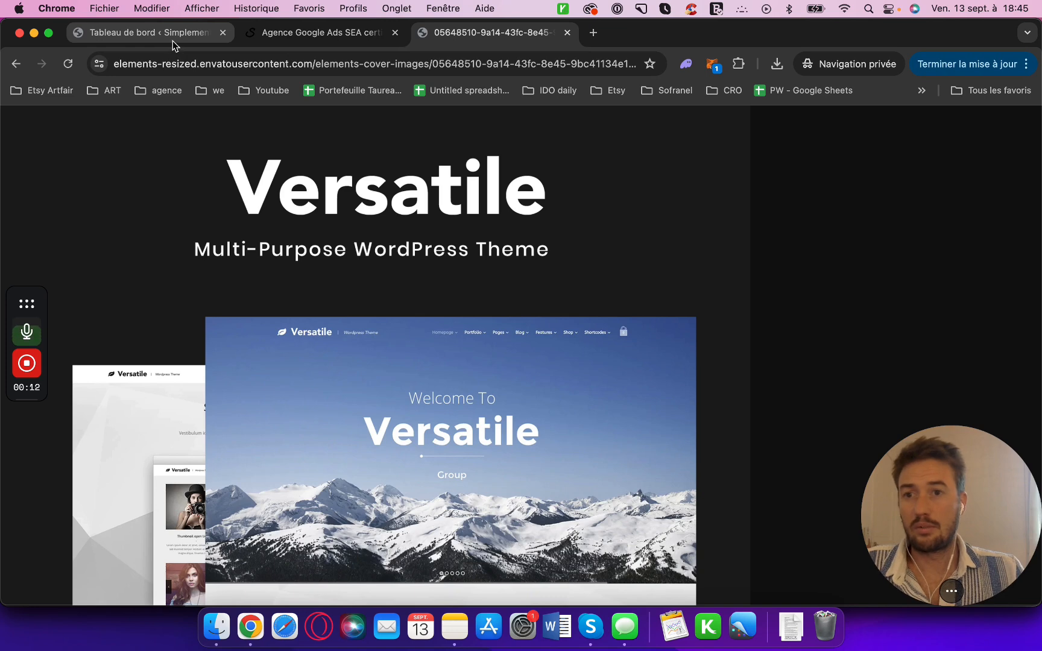
Step: Create a new header template in the WordPress site's Elementor theme builder and dismiss the template library
{"action": "left_click", "coordinate": [172, 38]}
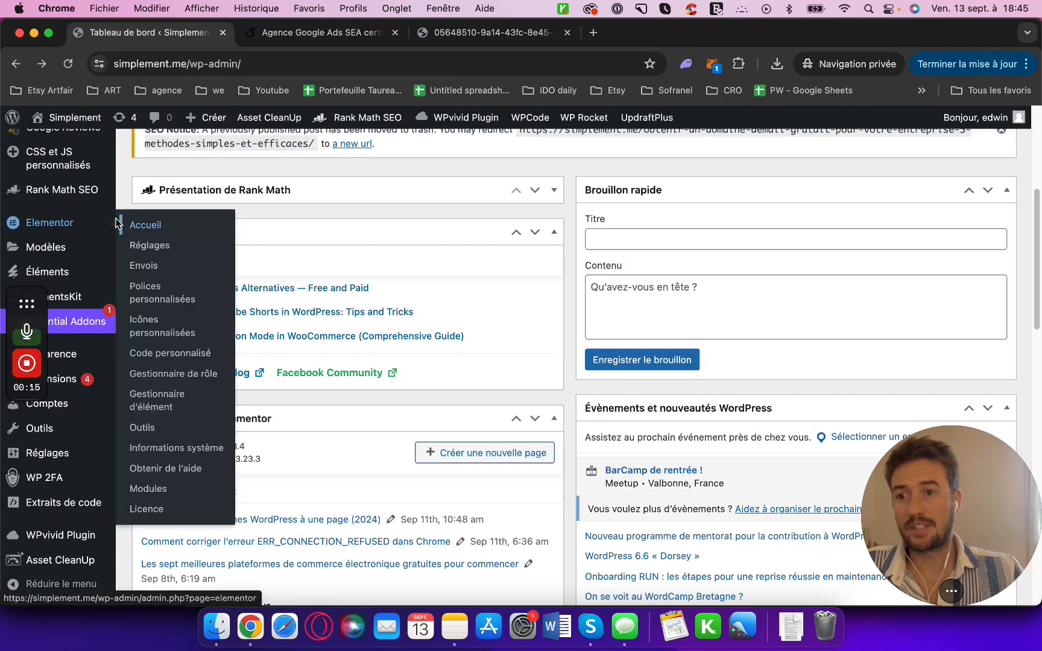
{"action": "mouse_move", "coordinate": [71, 255]}
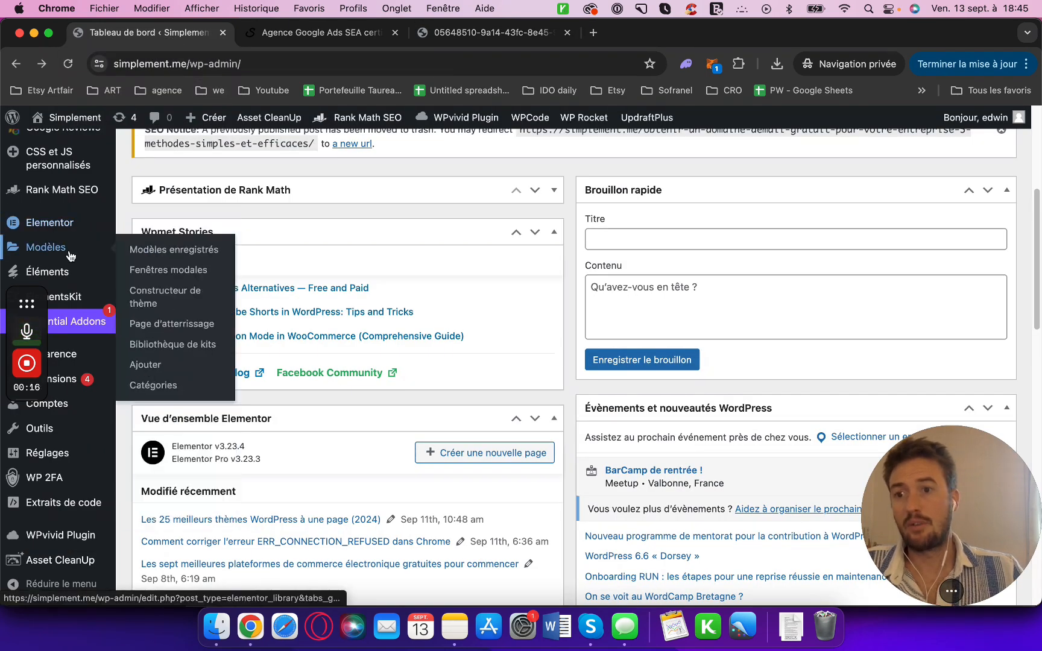
{"action": "left_click", "coordinate": [174, 296]}
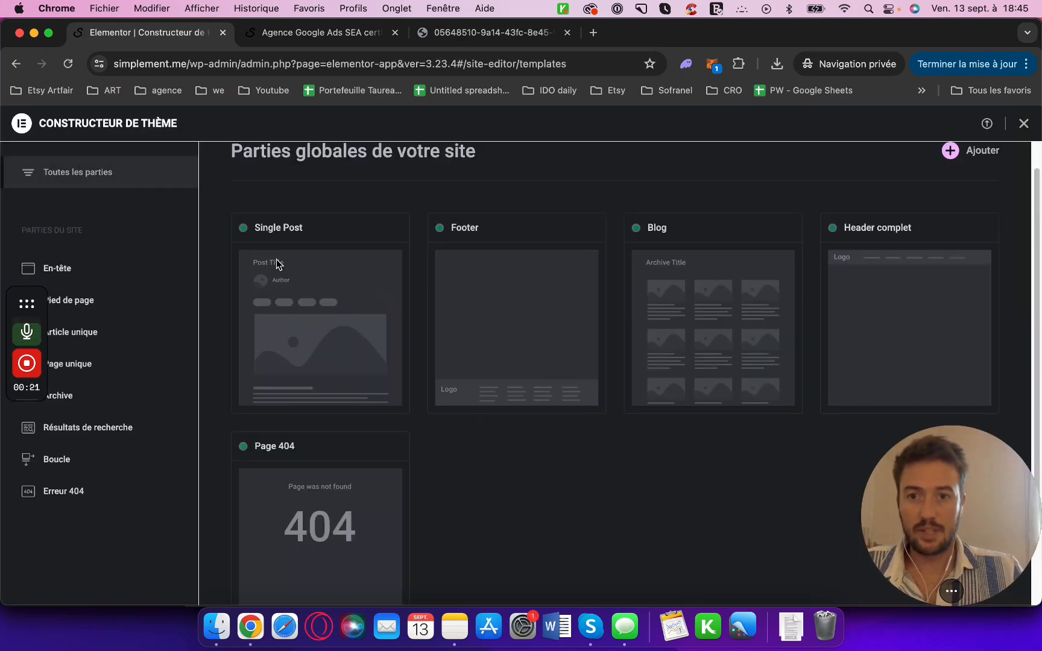
{"action": "left_click", "coordinate": [67, 267]}
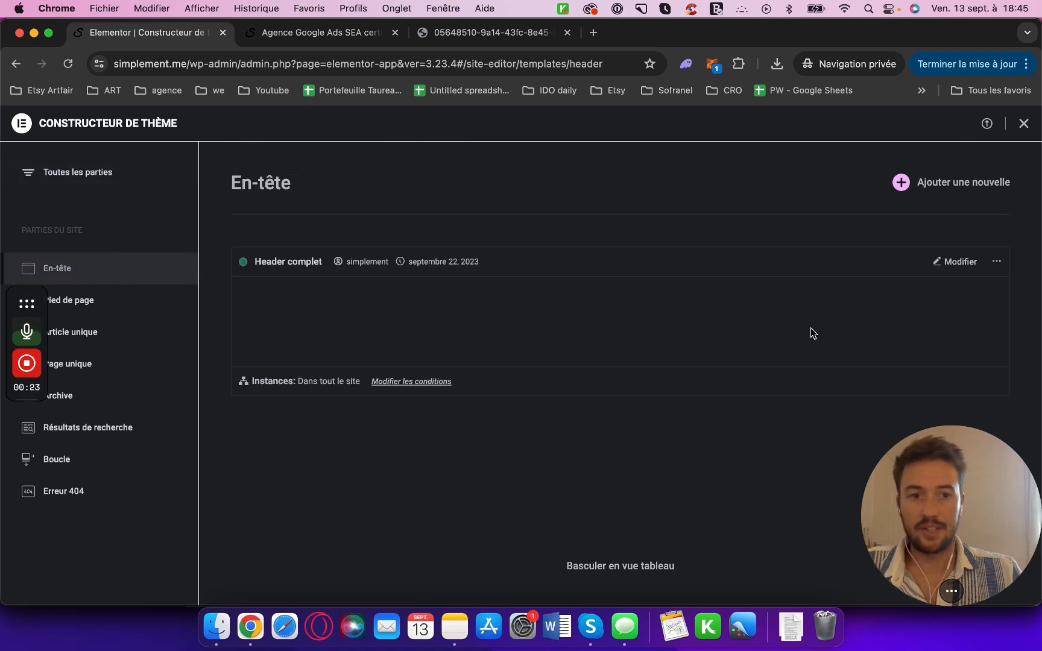
{"action": "left_click", "coordinate": [940, 188]}
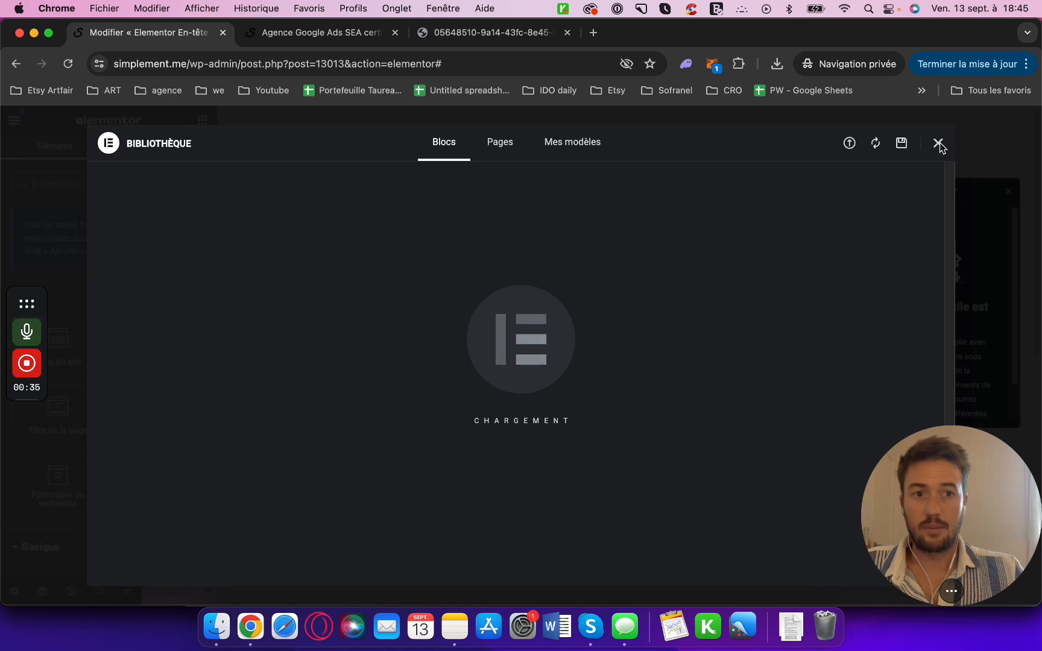
{"action": "left_click", "coordinate": [938, 143]}
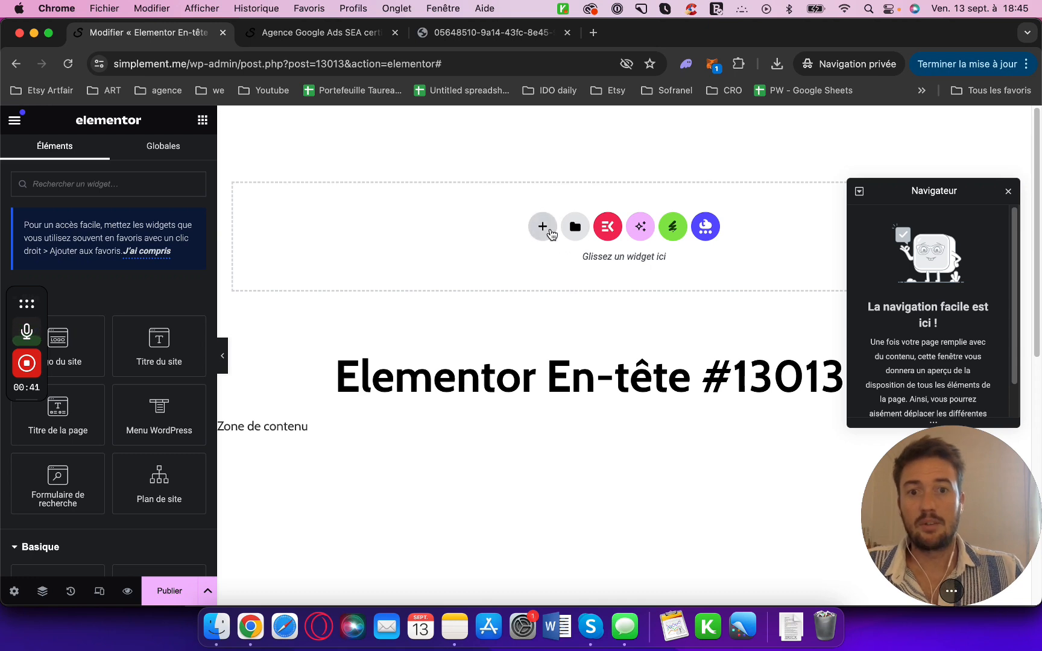
Step: Add a section with three equal columns to the header and give it a minimum height of 90 px
{"action": "left_click", "coordinate": [542, 227]}
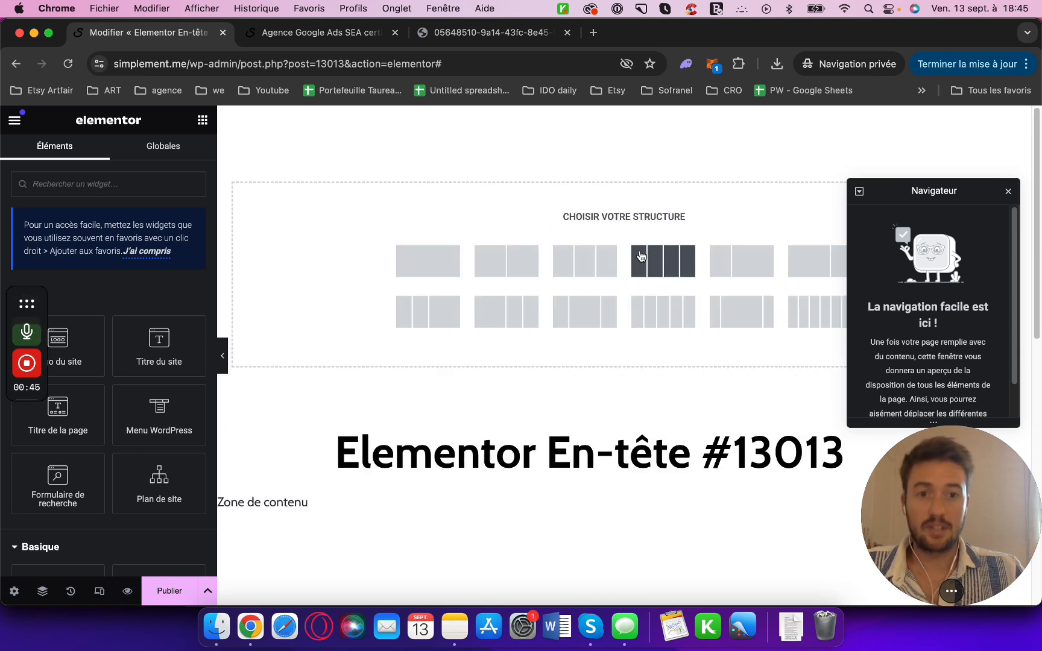
{"action": "left_click", "coordinate": [592, 267]}
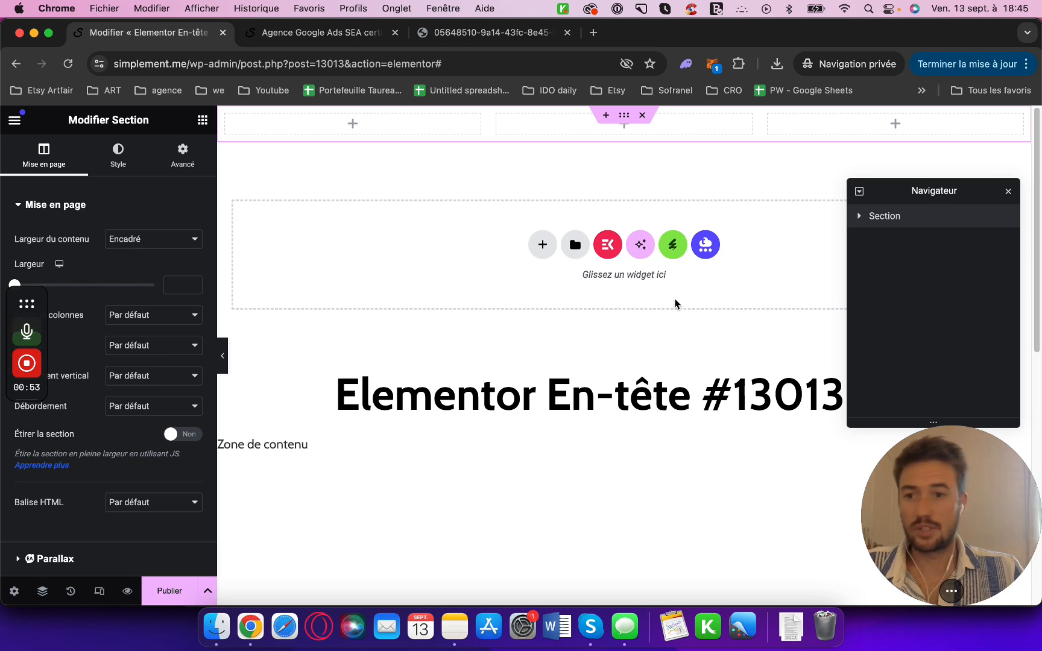
{"action": "left_click_drag", "start_coordinate": [36, 298], "coordinate": [40, 511]}
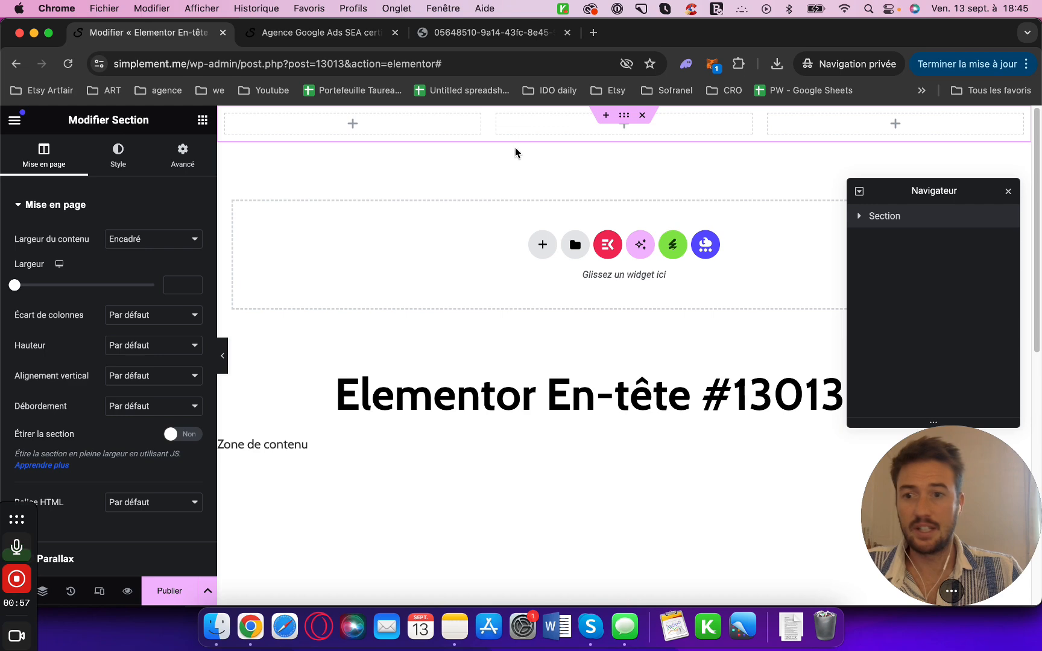
{"action": "left_click", "coordinate": [171, 353]}
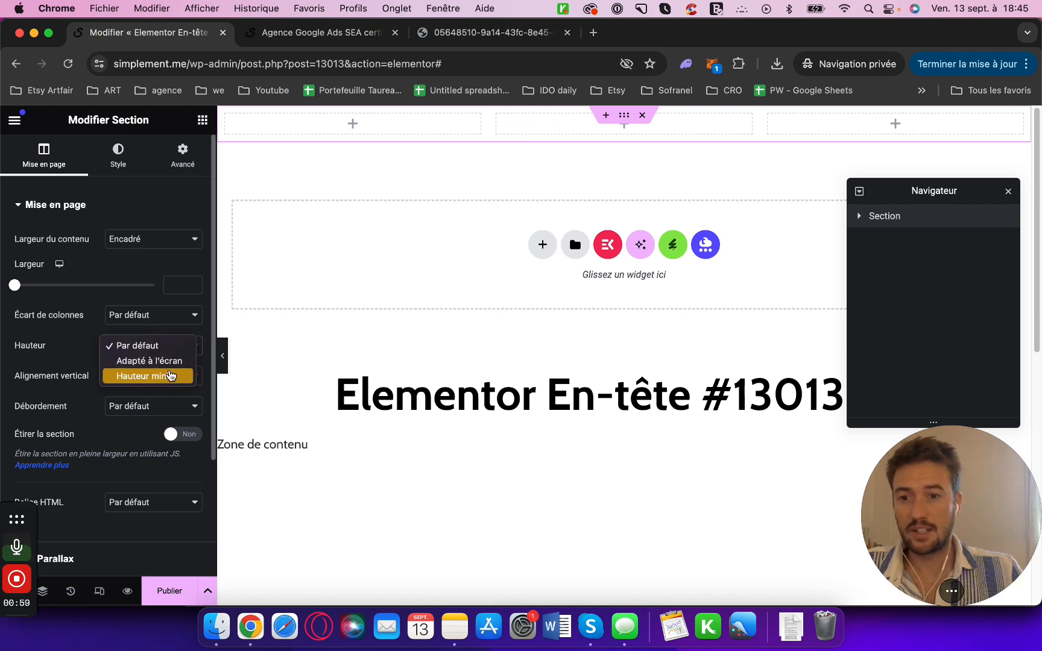
{"action": "left_click", "coordinate": [172, 373]}
{"action": "double_click", "coordinate": [176, 390]}
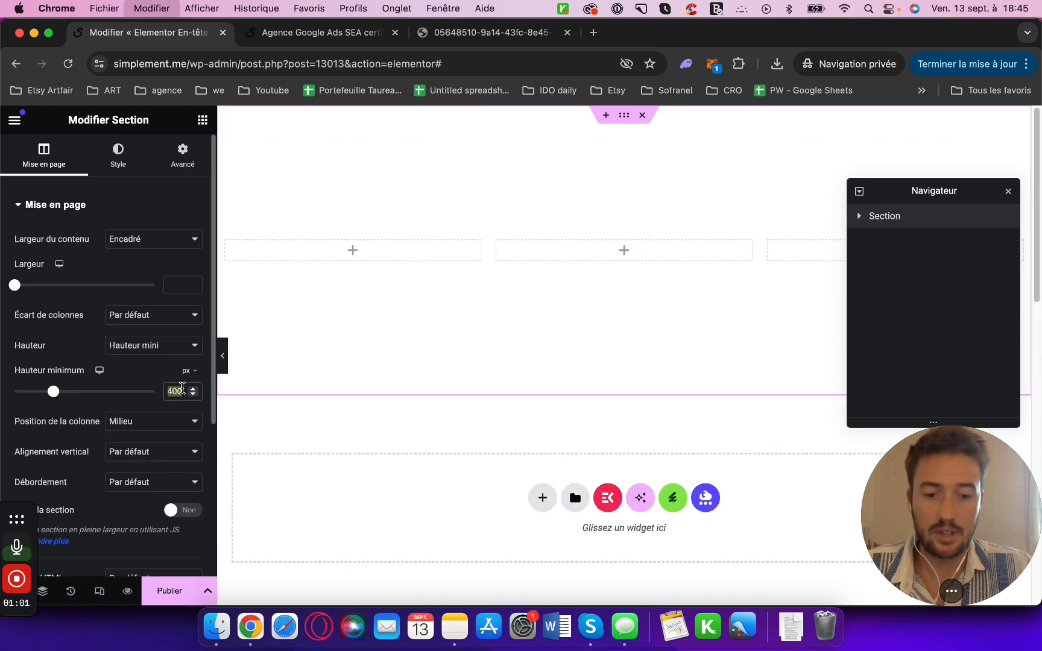
{"action": "type", "text": "90"}
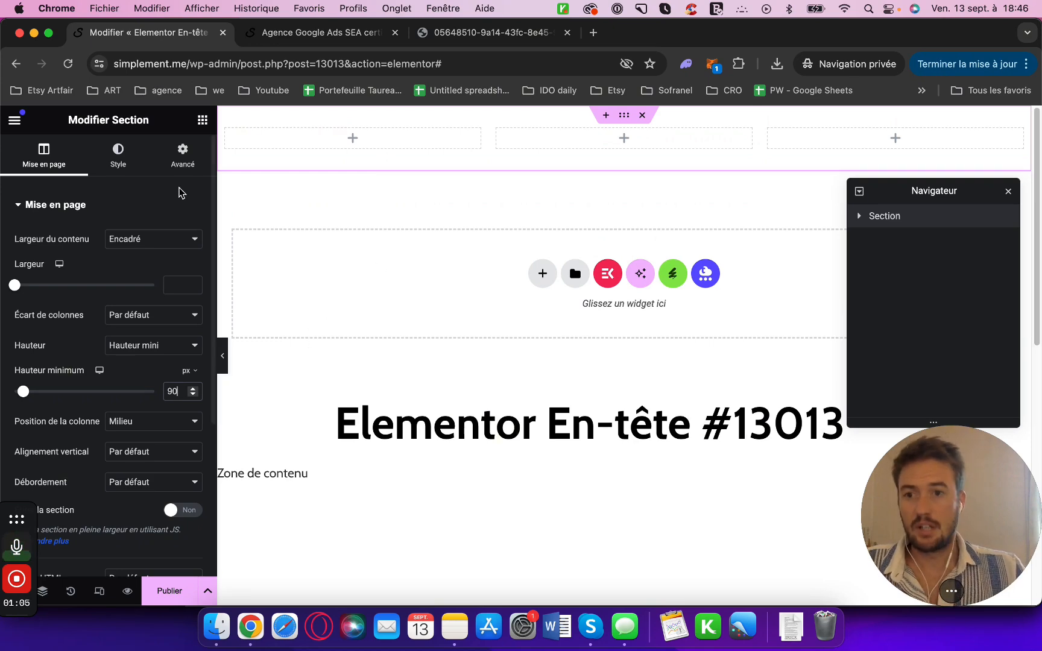
Step: Give the header section a classic background in semi-transparent black, hex #02010163
{"action": "left_click", "coordinate": [121, 166]}
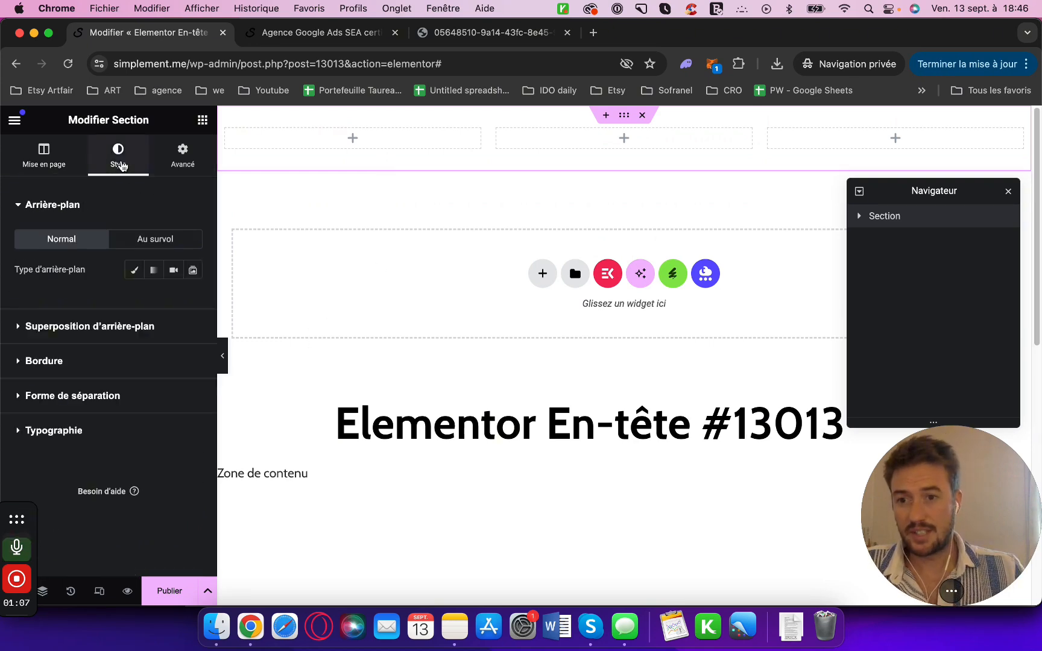
{"action": "left_click", "coordinate": [135, 273]}
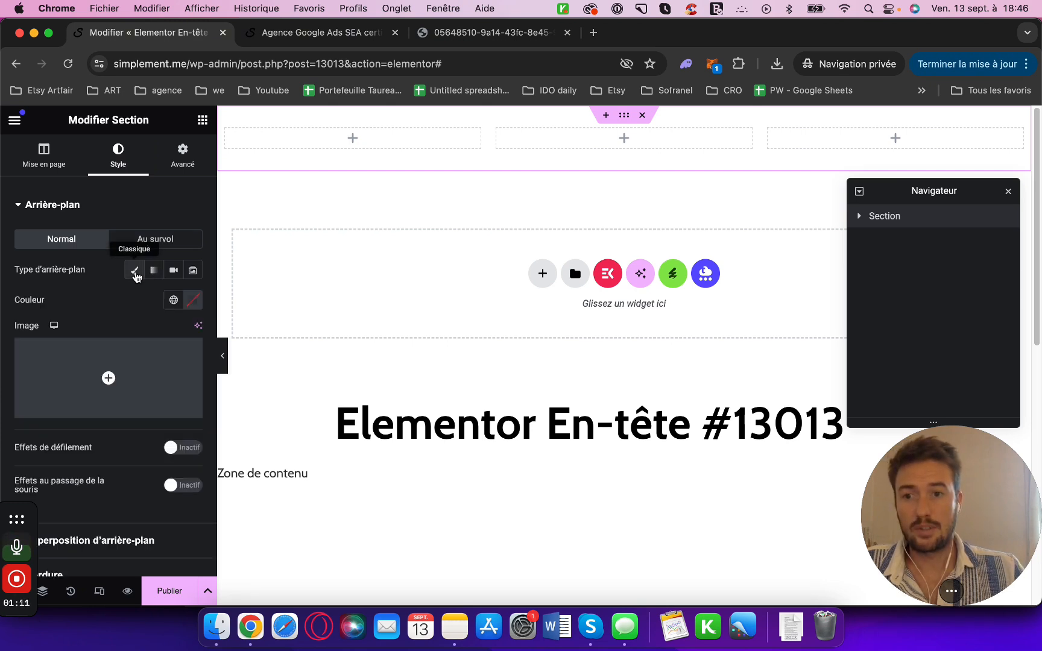
{"action": "left_click", "coordinate": [193, 301]}
{"action": "left_click_drag", "start_coordinate": [276, 492], "coordinate": [175, 489]}
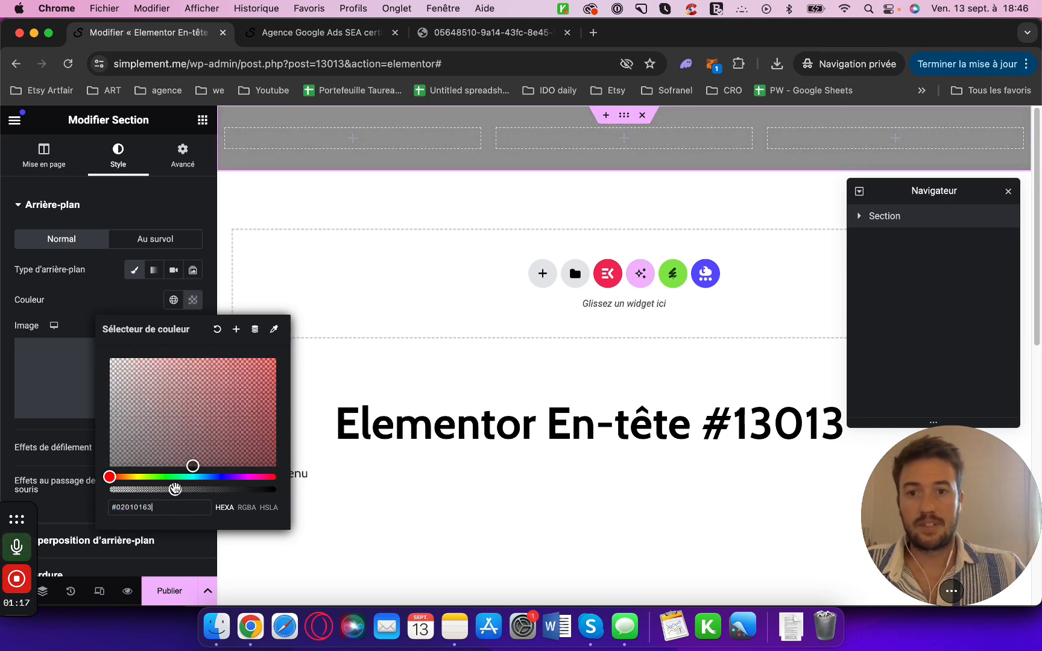
{"action": "left_click", "coordinate": [325, 210]}
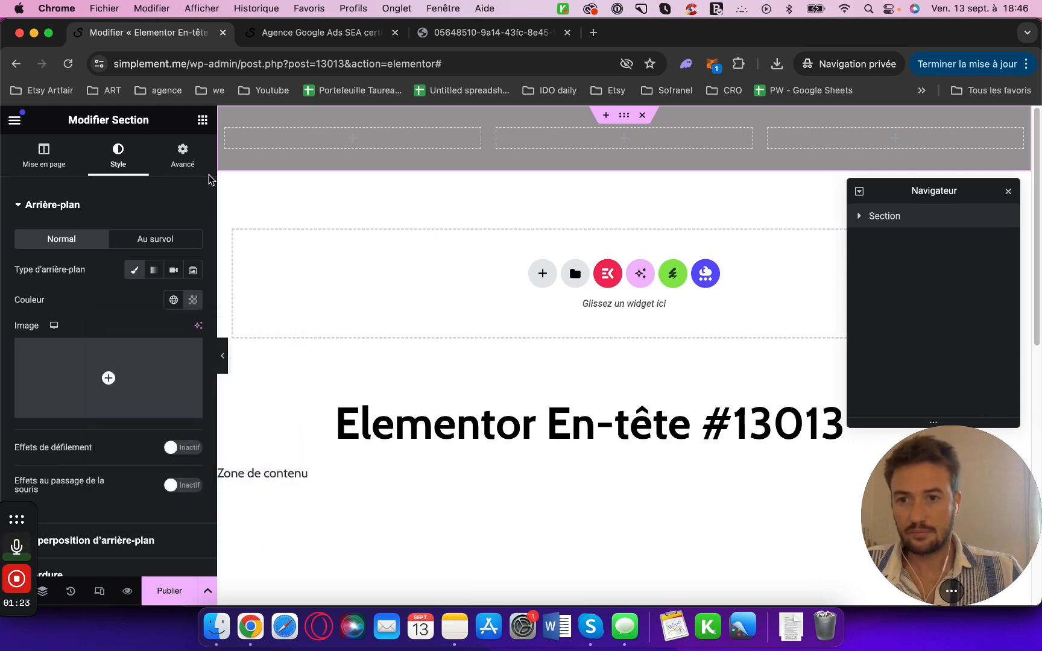
Step: Set the header section's z-index to 1
{"action": "left_click", "coordinate": [183, 156]}
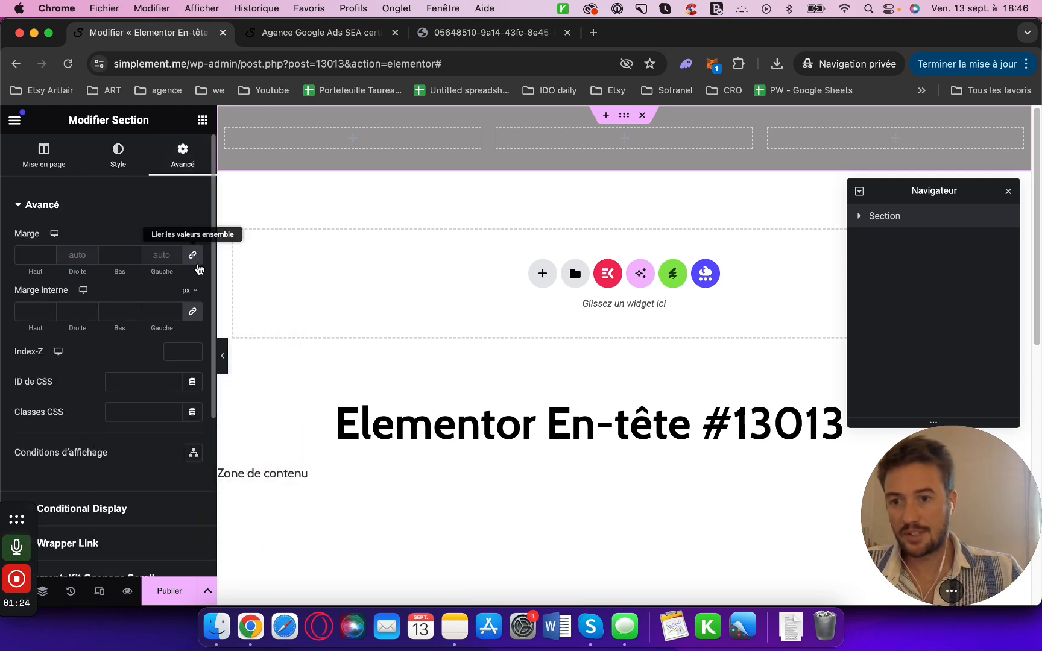
{"action": "left_click", "coordinate": [184, 345]}
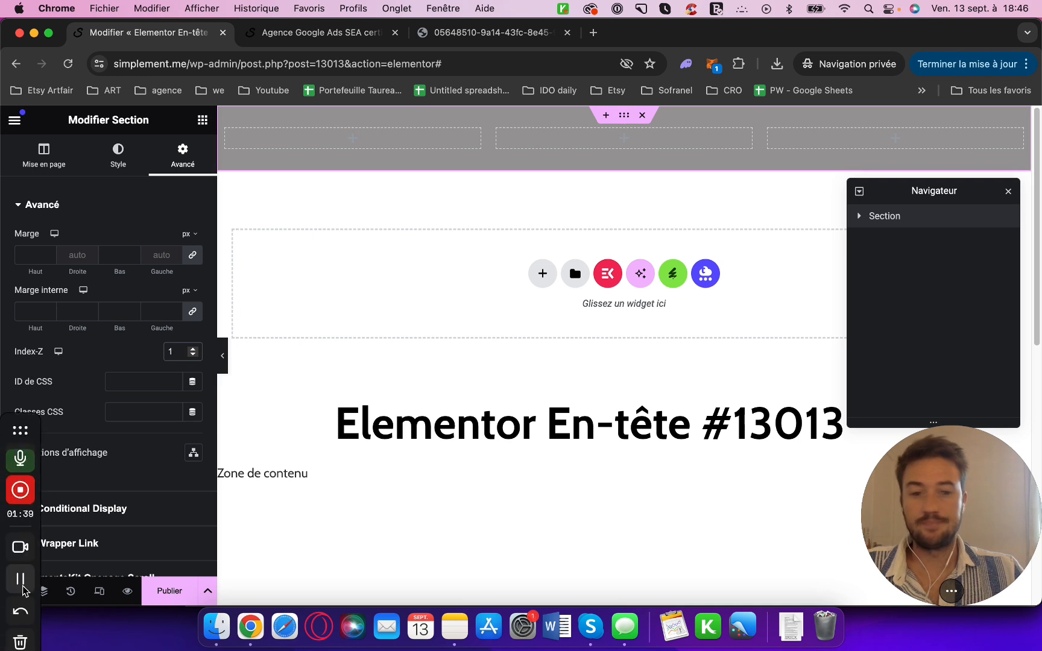
{"action": "left_click", "coordinate": [23, 585]}
{"action": "left_click", "coordinate": [22, 588]}
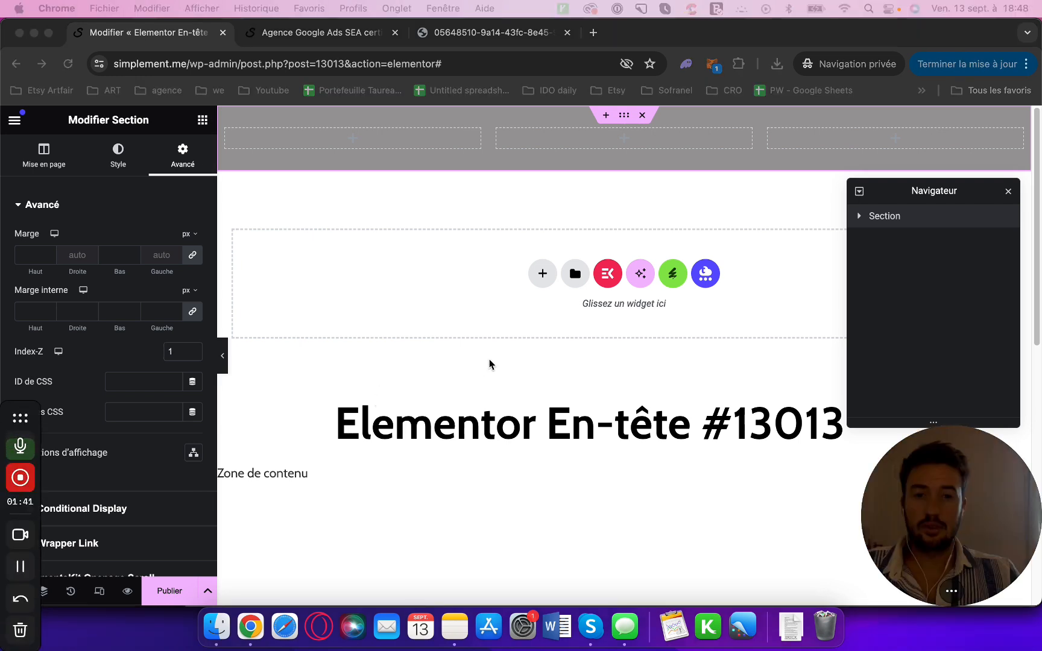
Step: Unlink the header section's margins and set the bottom one to -90 px, checking the Versatile theme image as reference
{"action": "left_click", "coordinate": [531, 42]}
{"action": "left_click", "coordinate": [532, 42]}
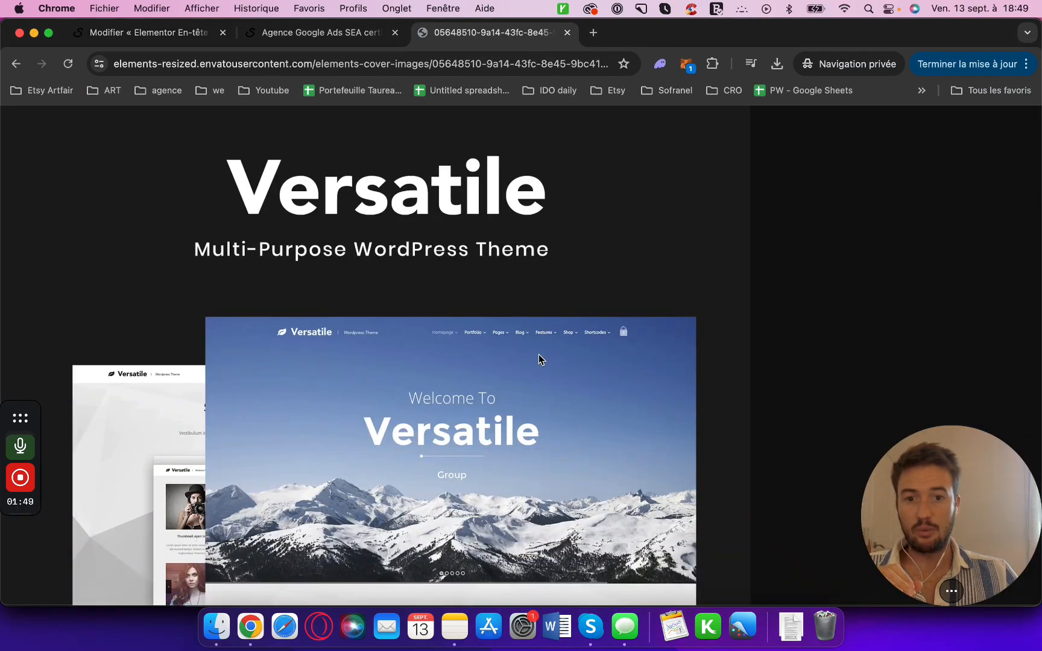
{"action": "left_click", "coordinate": [158, 47]}
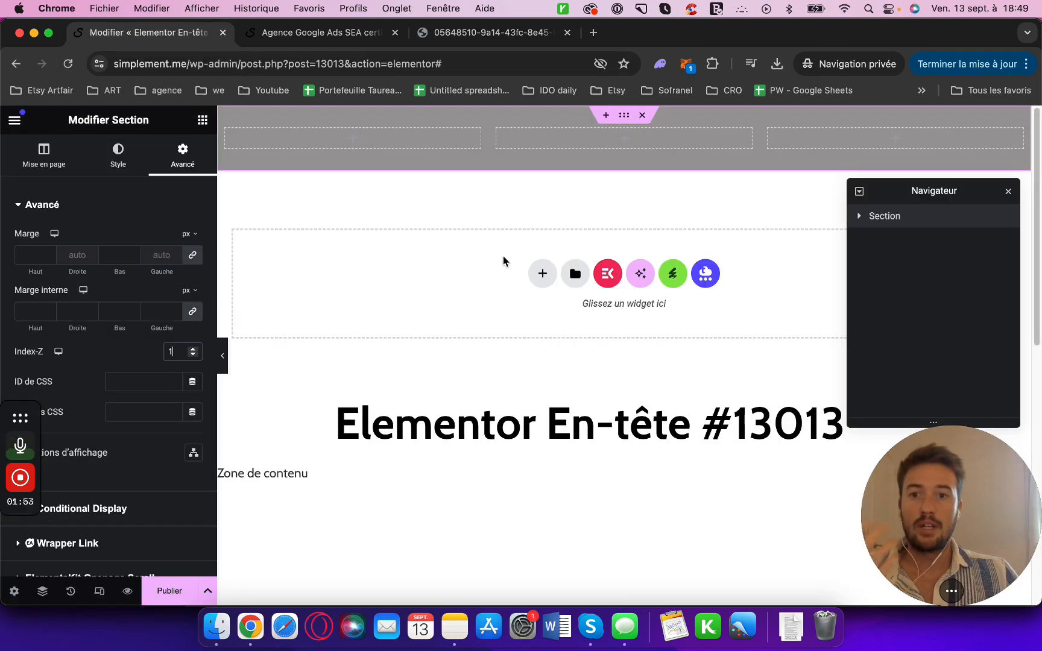
{"action": "left_click", "coordinate": [191, 257]}
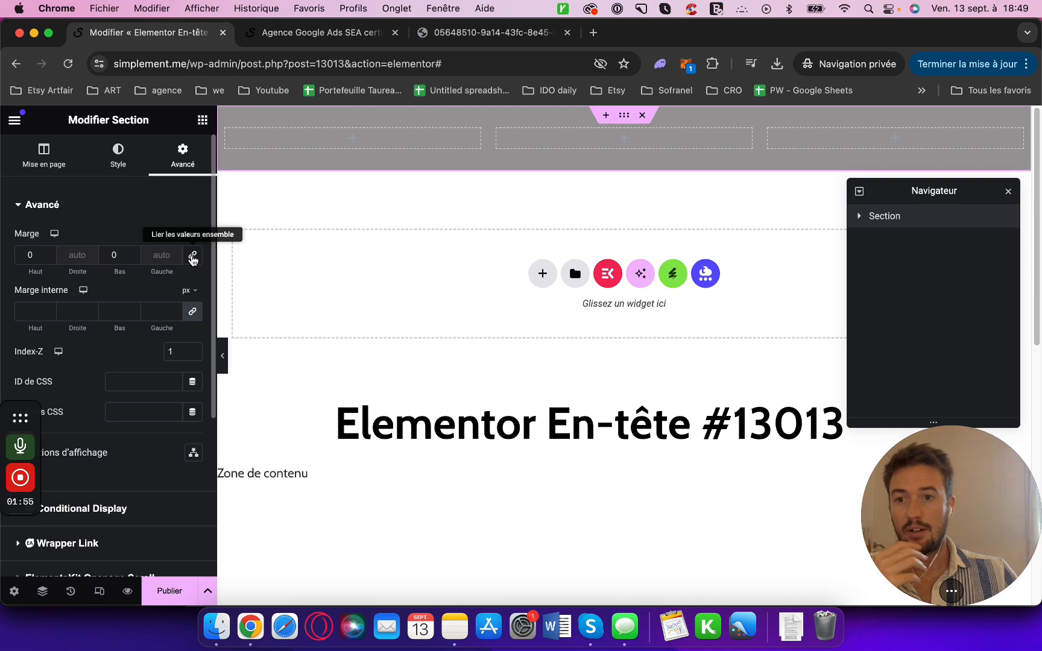
{"action": "type", "text": "-90"}
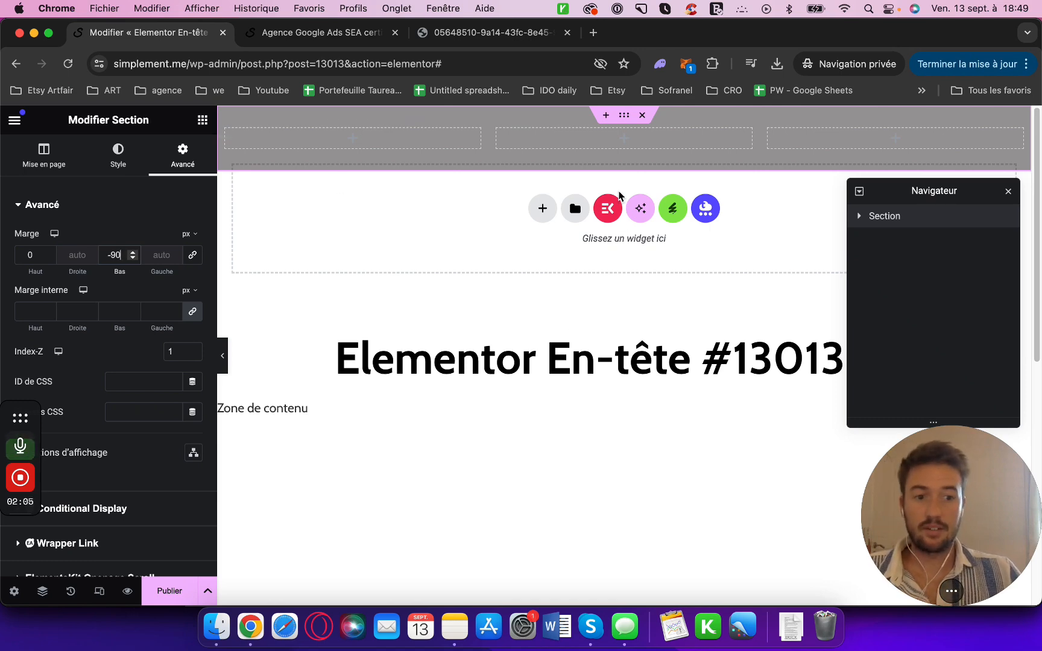
{"action": "left_click", "coordinate": [482, 33]}
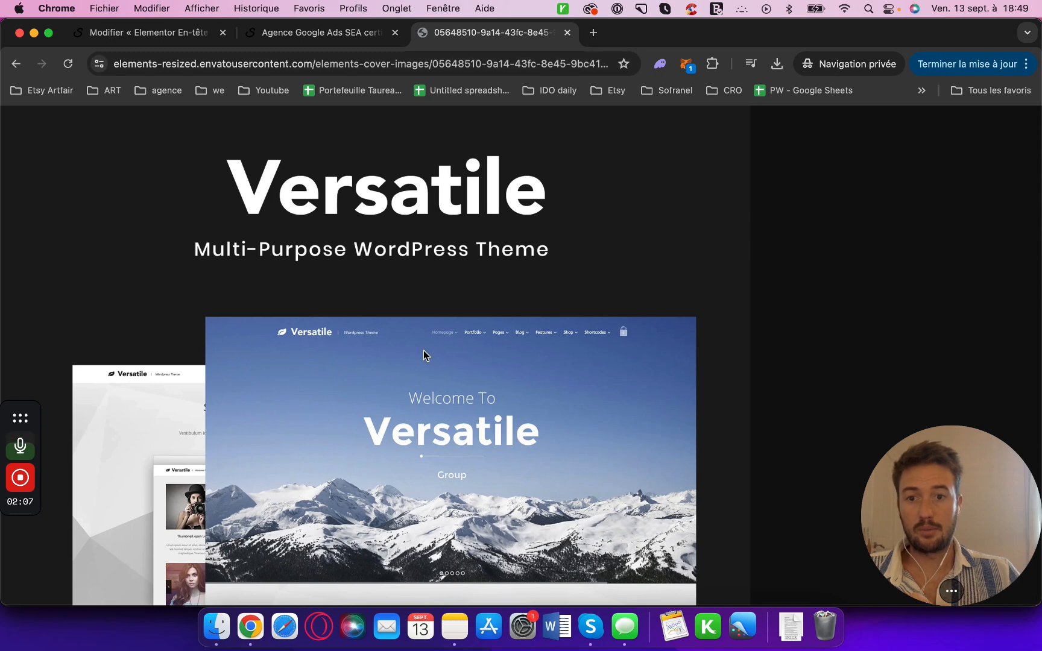
{"action": "left_click", "coordinate": [150, 33]}
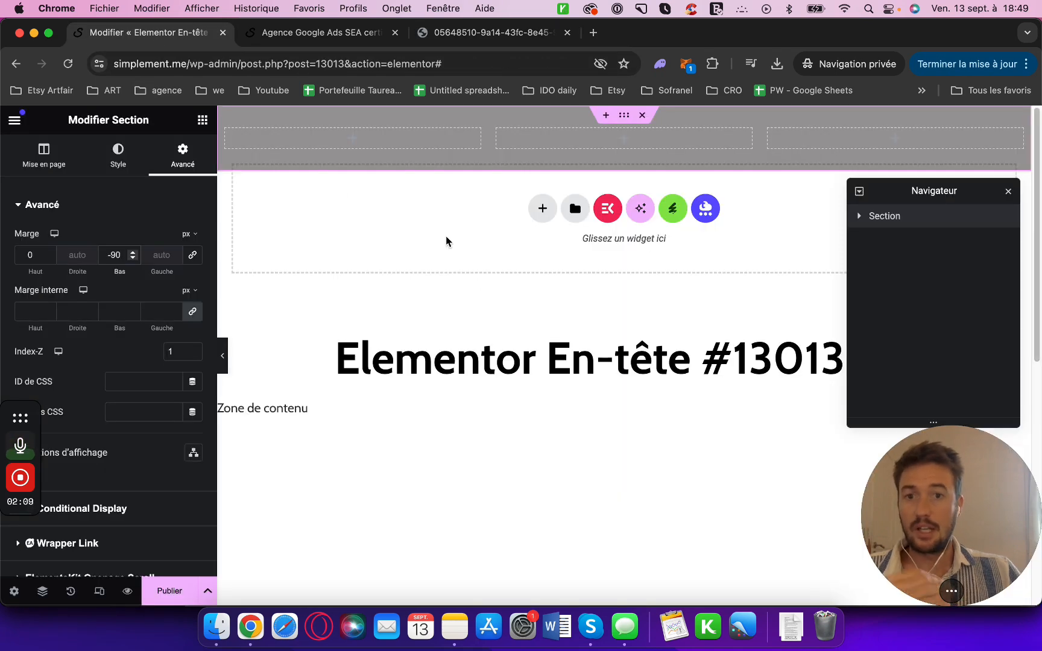
Step: Place a site logo widget in the header's first column and compare the layout with the Versatile theme image
{"action": "left_click", "coordinate": [202, 121]}
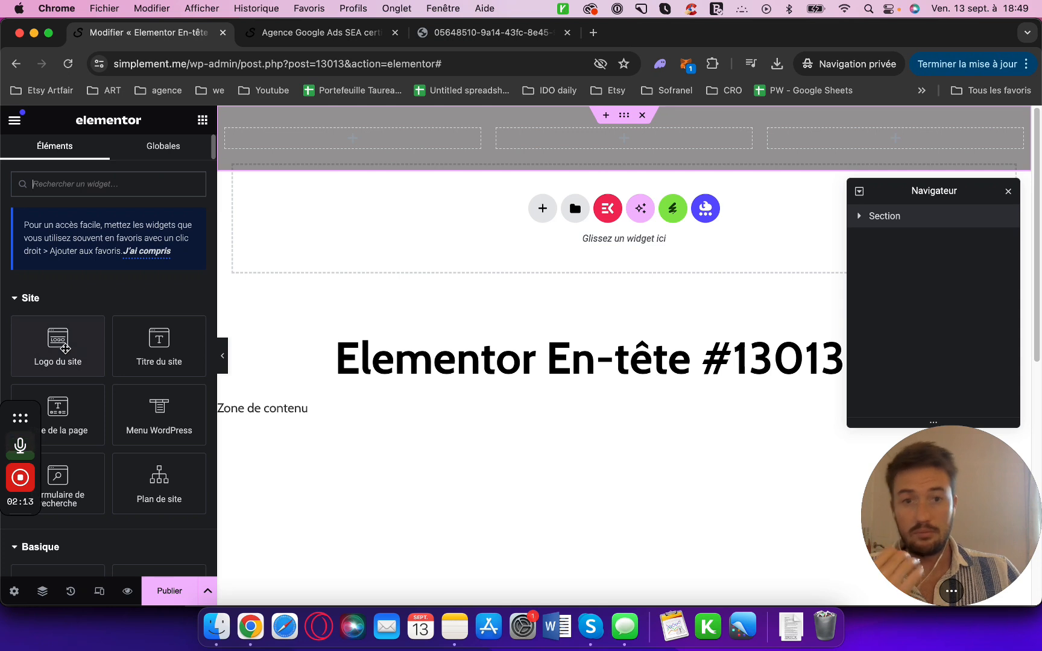
{"action": "left_click_drag", "start_coordinate": [72, 356], "coordinate": [341, 147]}
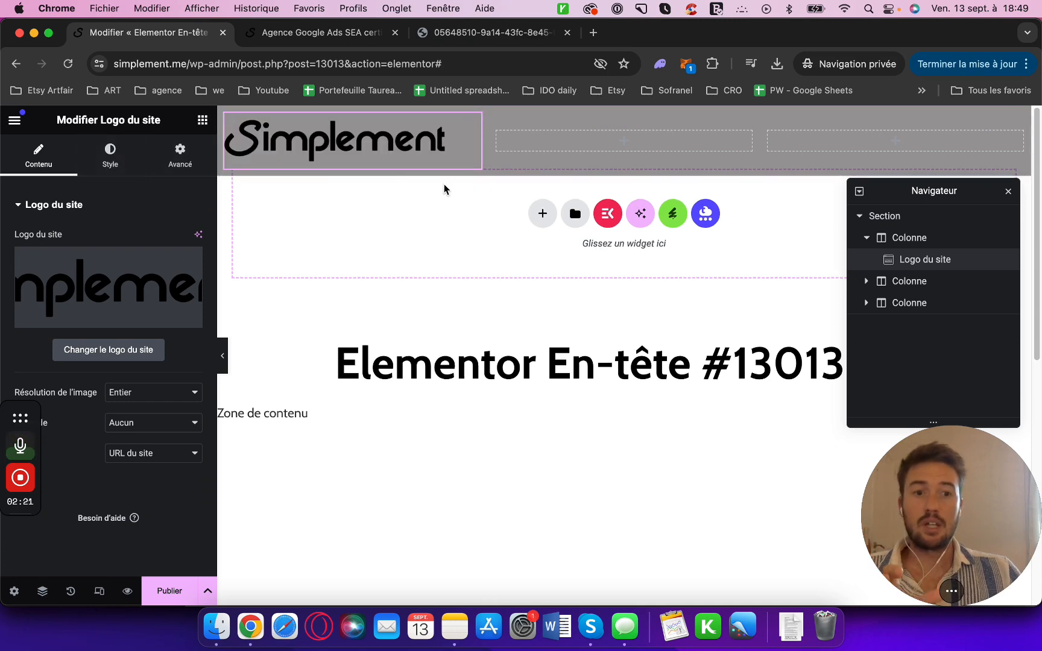
{"action": "left_click", "coordinate": [494, 33]}
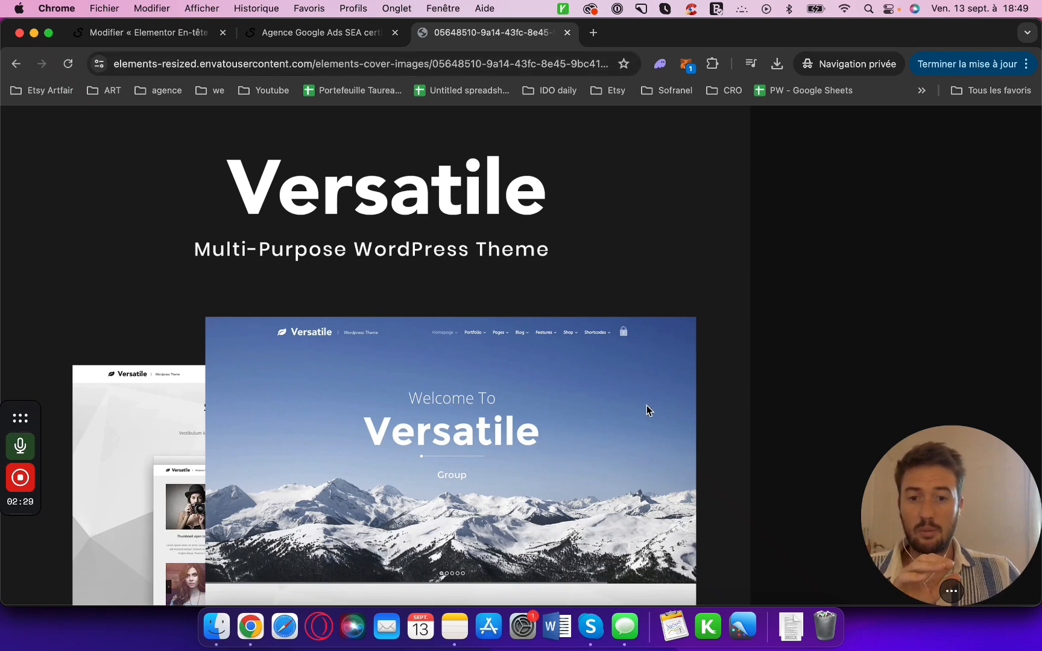
{"action": "left_click", "coordinate": [192, 38]}
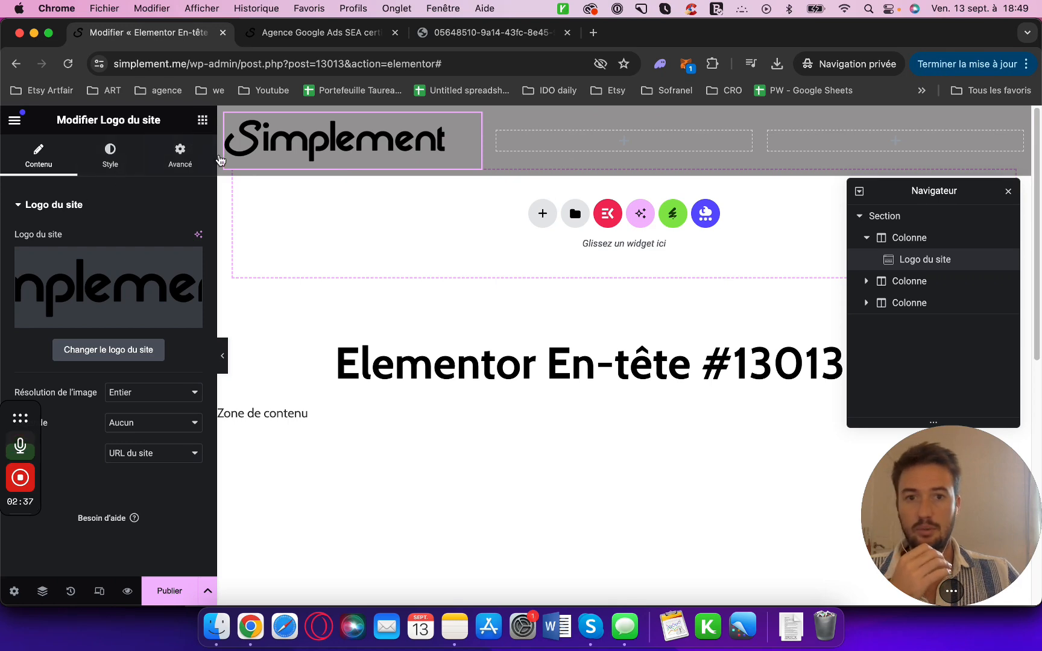
Step: Add a WordPress menu widget to the header's middle column, open the menu management page, and assign the Principal menu to the widget
{"action": "left_click", "coordinate": [202, 121]}
{"action": "left_click_drag", "start_coordinate": [145, 398], "coordinate": [554, 140]}
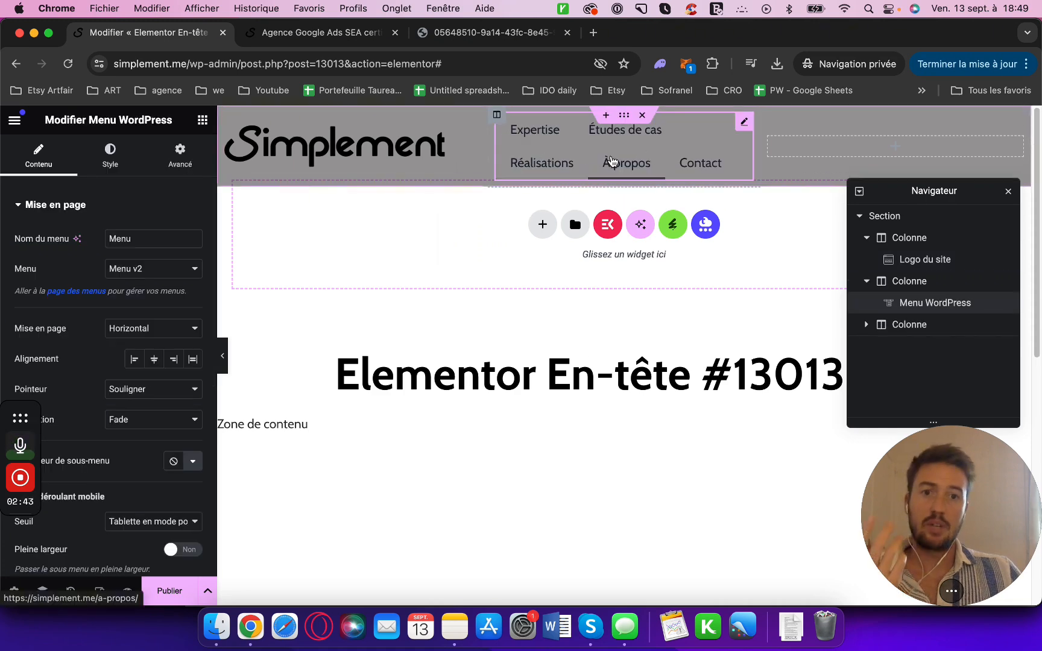
{"action": "left_click", "coordinate": [95, 291]}
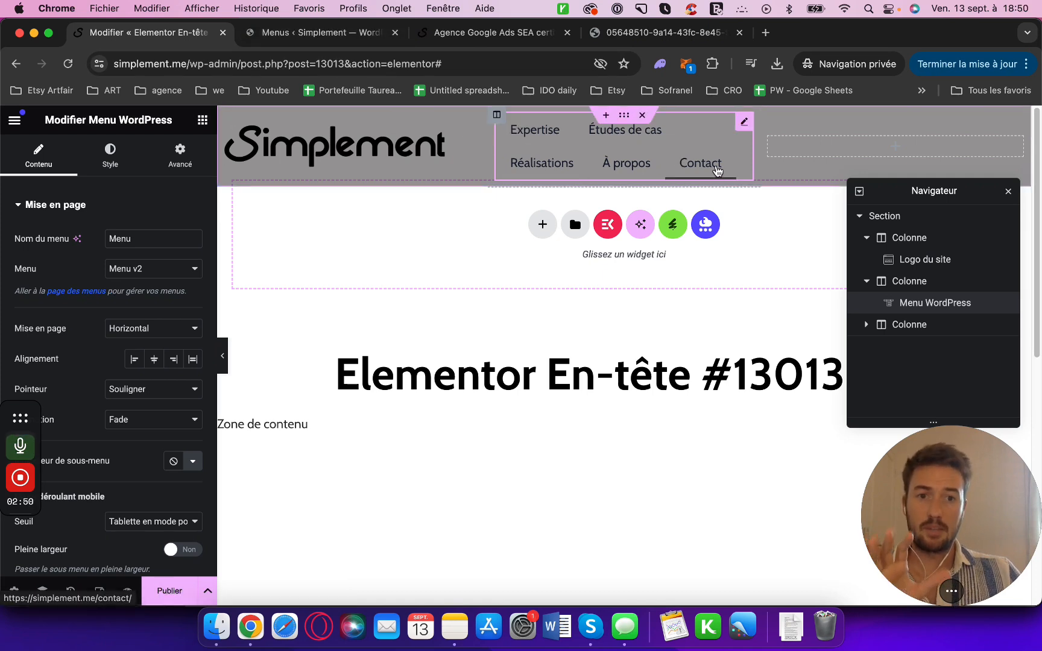
{"action": "left_click", "coordinate": [139, 276]}
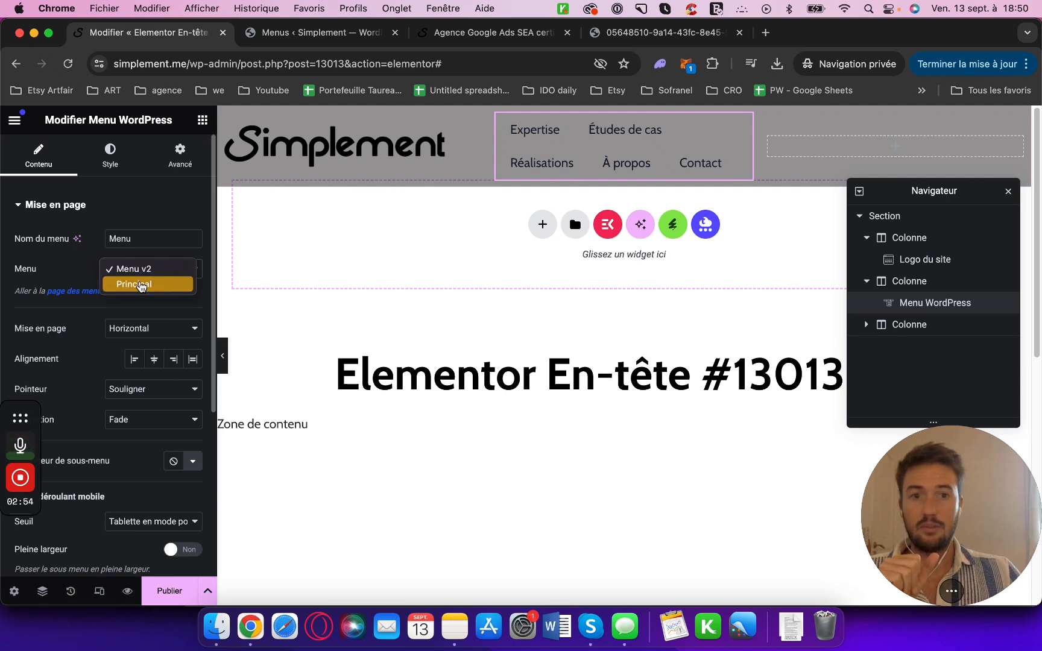
{"action": "left_click", "coordinate": [139, 282]}
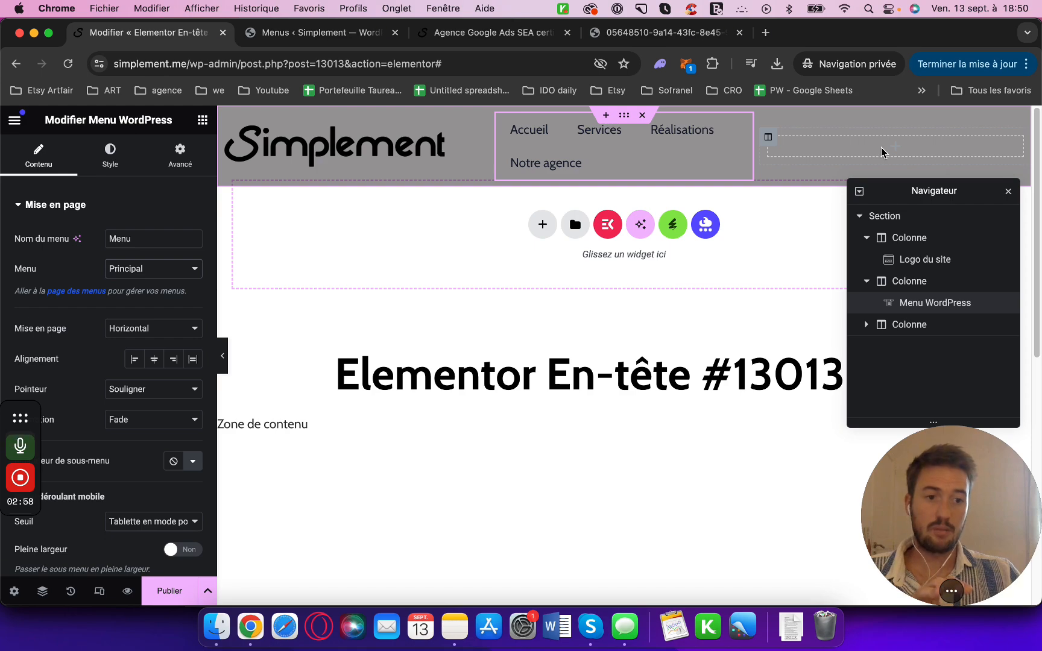
Step: Examine the structure and items of Menu v2 on the WordPress Menus page
{"action": "left_click", "coordinate": [314, 32]}
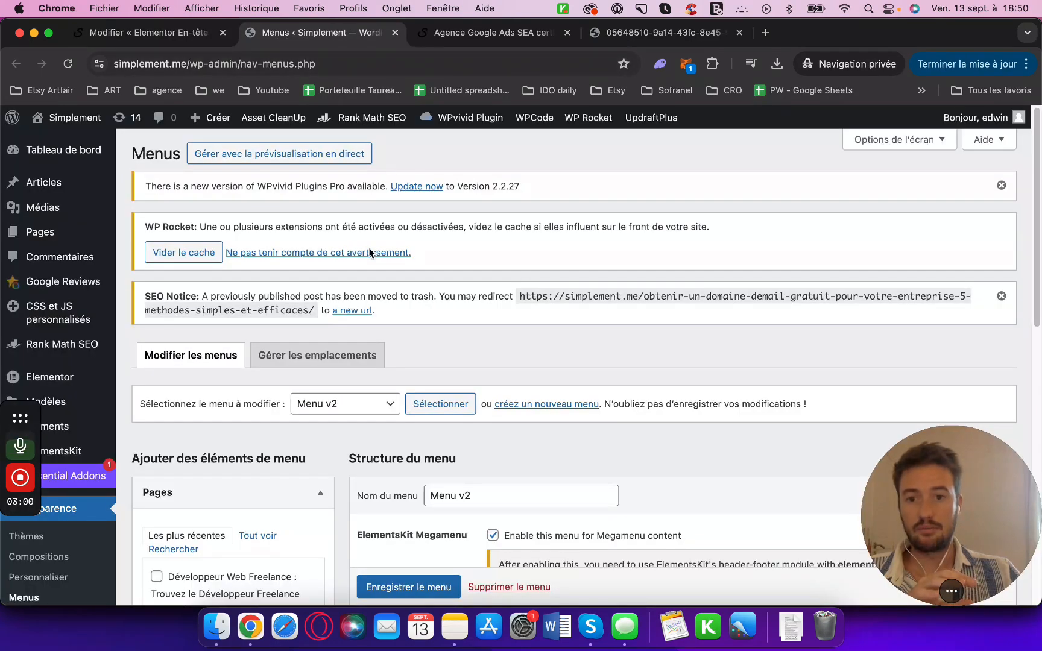
{"action": "scroll", "coordinate": [498, 311], "scroll_direction": "down", "scroll_amount": 3}
{"action": "scroll", "coordinate": [498, 311], "scroll_direction": "down", "scroll_amount": 5}
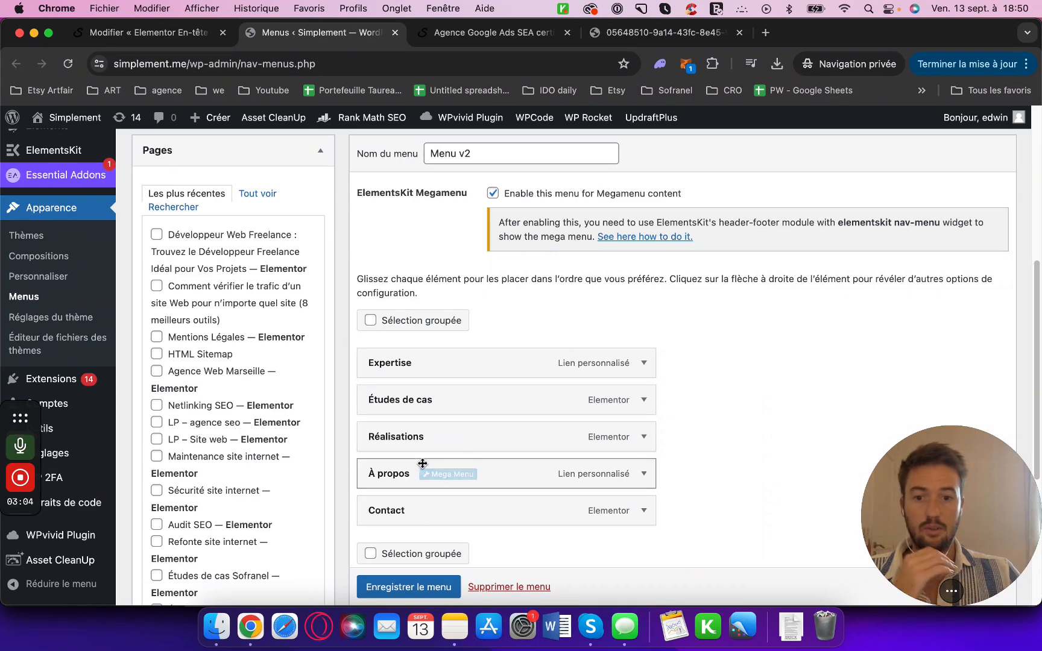
Step: Return to the Elementor header editor, search the widgets for "bou", and place a Bouton widget in the header's empty third column
{"action": "scroll", "coordinate": [422, 474], "scroll_direction": "down", "scroll_amount": 1}
{"action": "scroll", "coordinate": [422, 301], "scroll_direction": "up", "scroll_amount": 3}
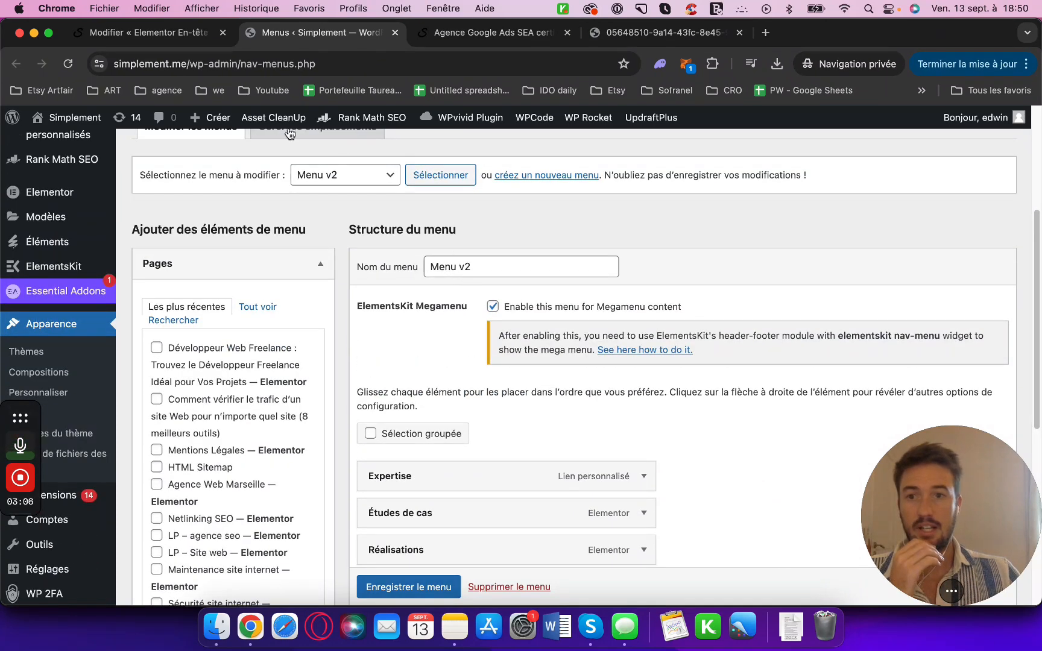
{"action": "left_click", "coordinate": [144, 33]}
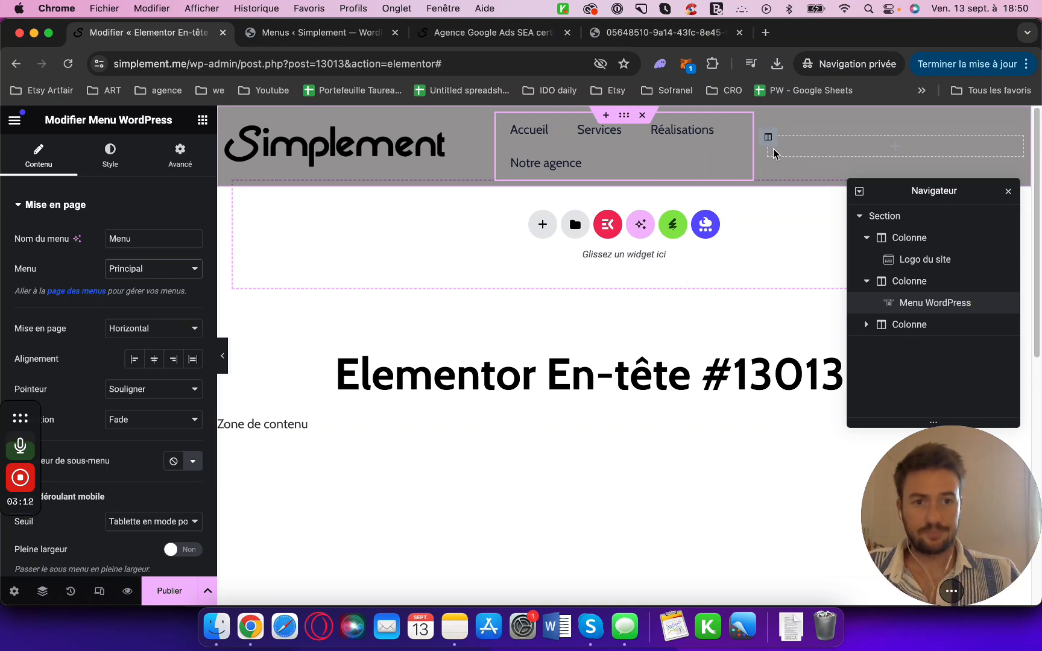
{"action": "left_click", "coordinate": [202, 123]}
{"action": "type", "text": "bou"}
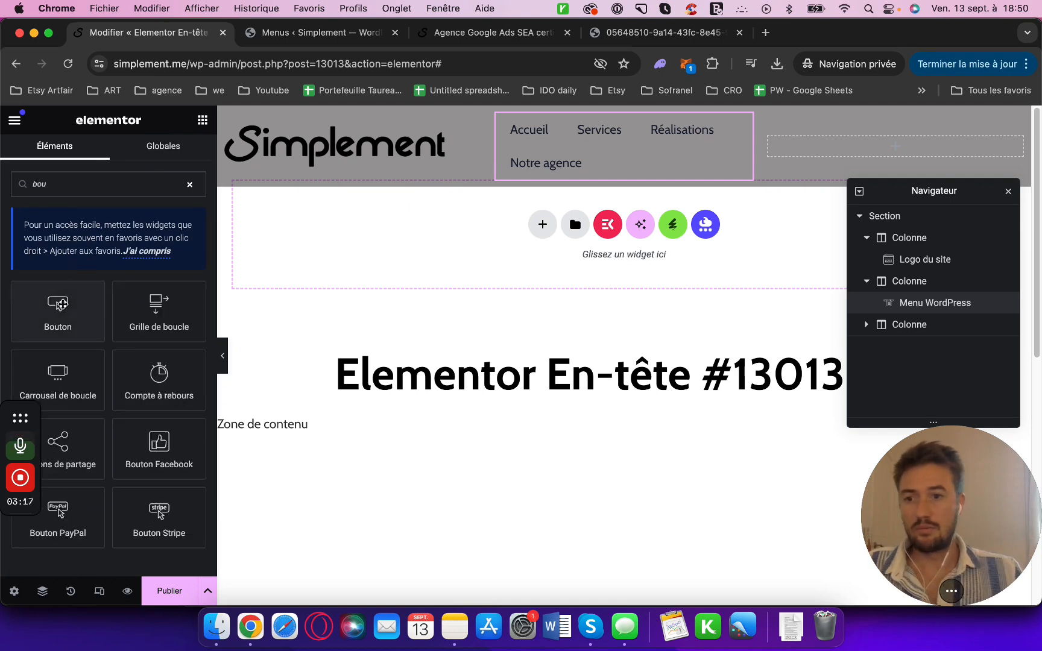
{"action": "left_click_drag", "start_coordinate": [58, 307], "coordinate": [858, 151]}
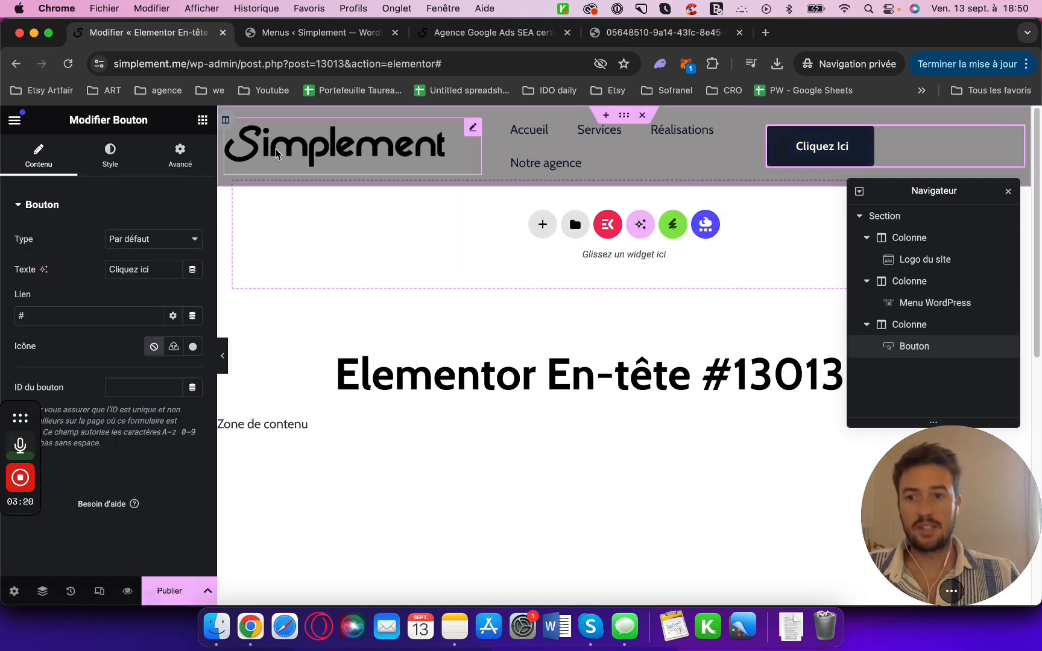
Step: Widen the header's middle column to fit the menu on one line, sizing the logo column about 31% and the button column about 24%
{"action": "left_click_drag", "start_coordinate": [758, 140], "coordinate": [818, 140]}
{"action": "left_click", "coordinate": [754, 147]}
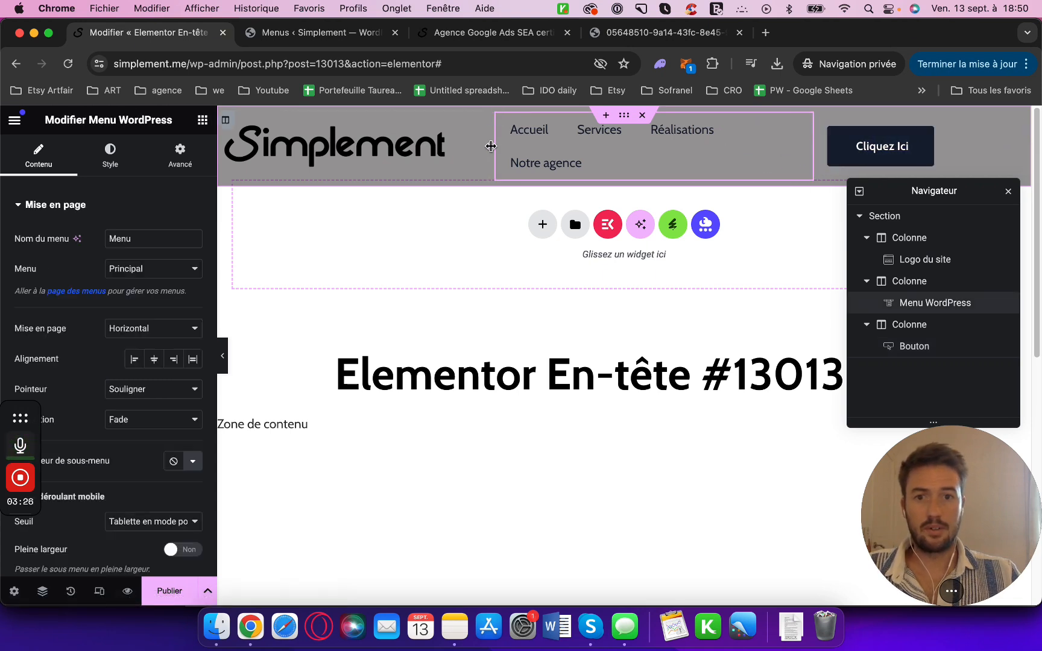
{"action": "left_click_drag", "start_coordinate": [493, 146], "coordinate": [475, 148]}
{"action": "left_click_drag", "start_coordinate": [486, 140], "coordinate": [469, 142]}
{"action": "left_click", "coordinate": [817, 144]}
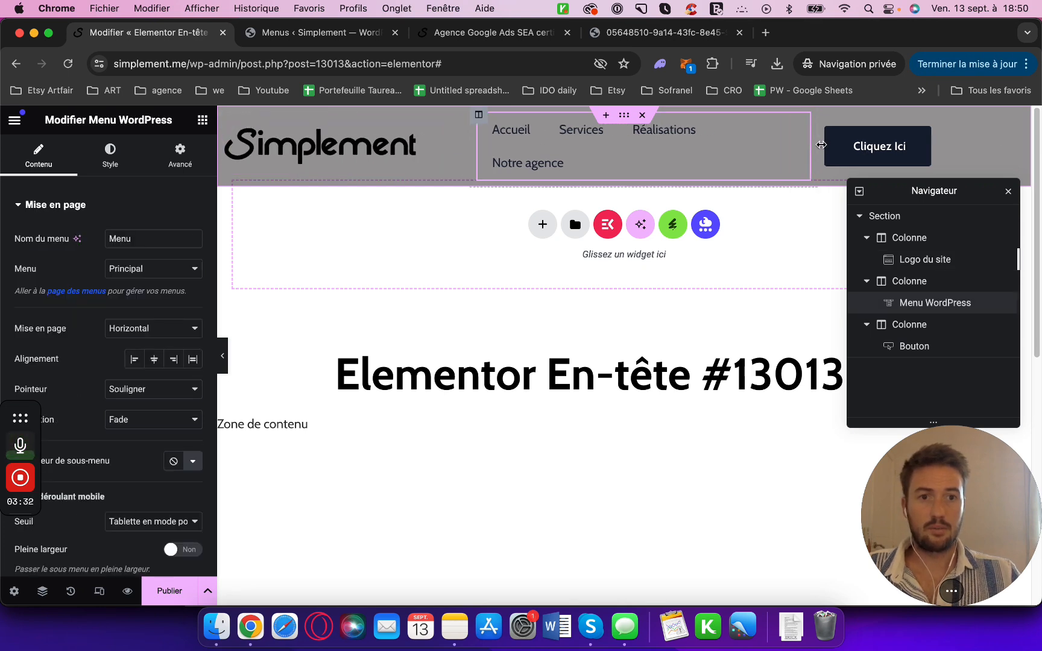
{"action": "left_click_drag", "start_coordinate": [816, 145], "coordinate": [829, 144]}
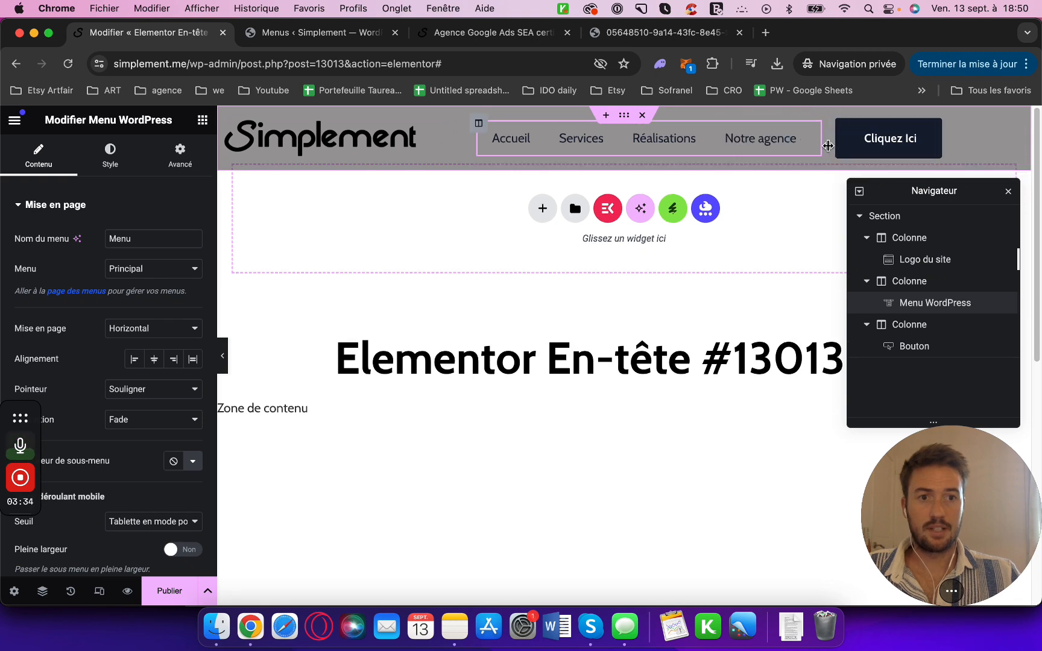
Step: Set the header button's link to /contact and its text to "Contactez nous"
{"action": "left_click", "coordinate": [963, 143]}
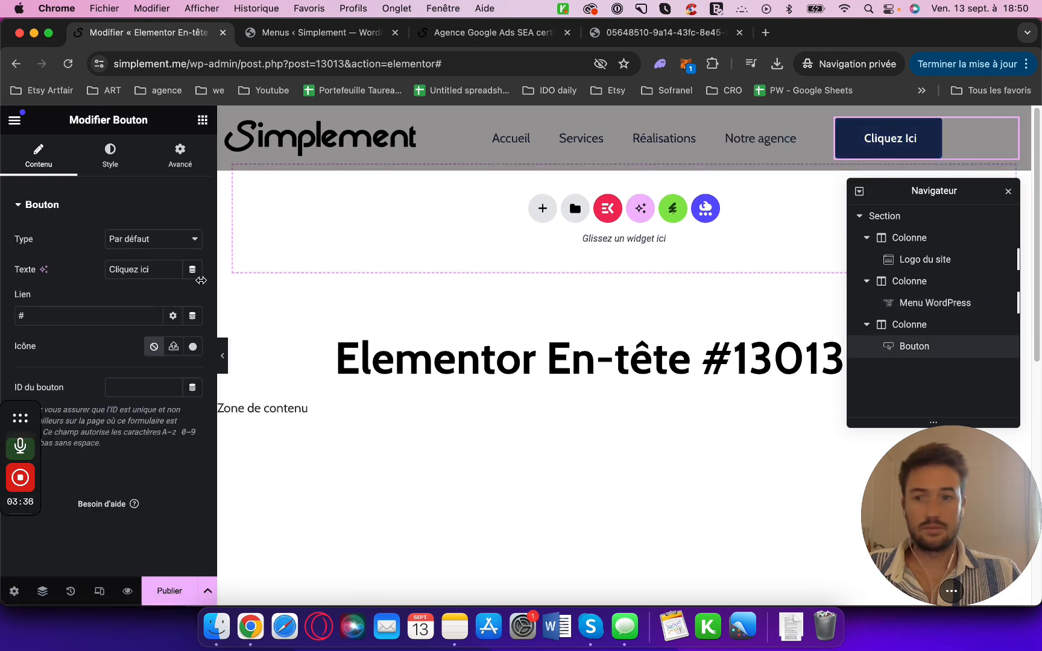
{"action": "key", "text": "BackSpace"}
{"action": "type", "text": "/contact"}
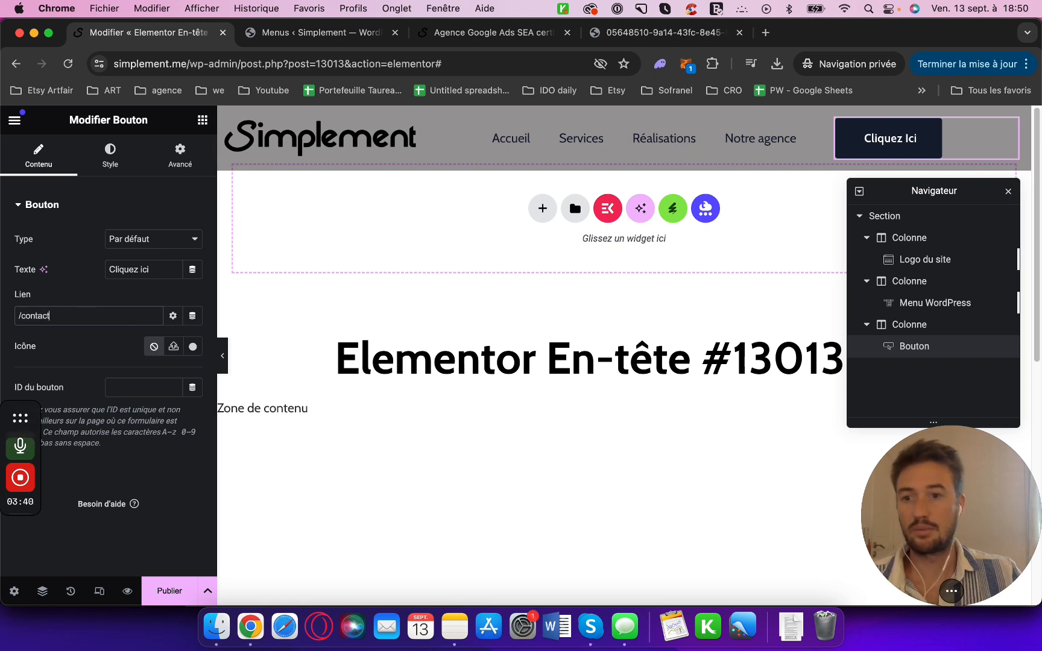
{"action": "triple_click", "coordinate": [146, 269]}
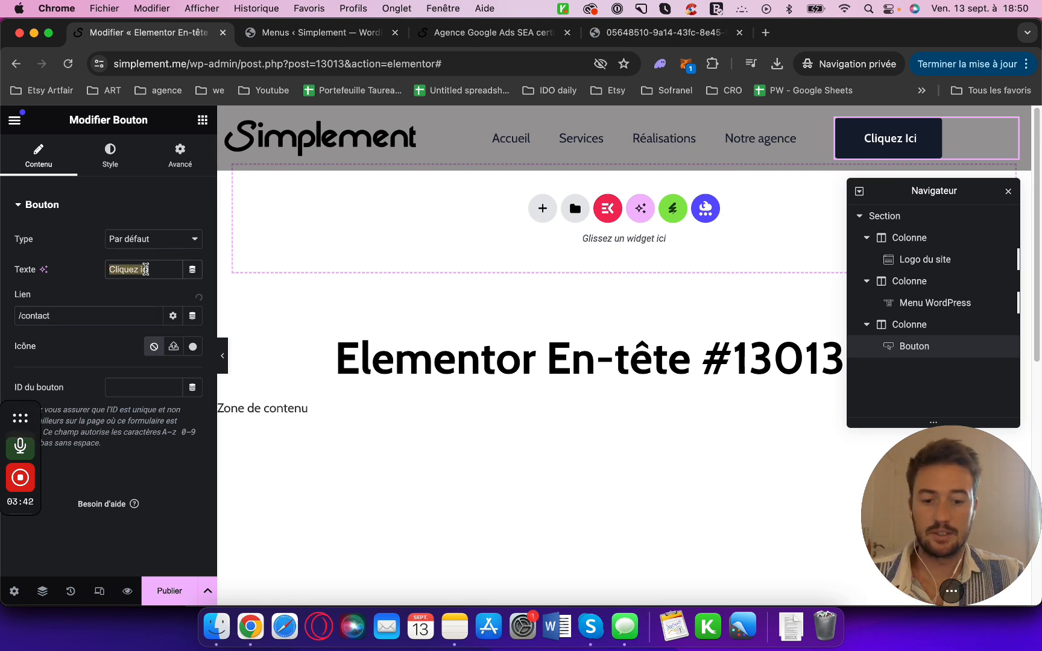
{"action": "type", "text": "Con"}
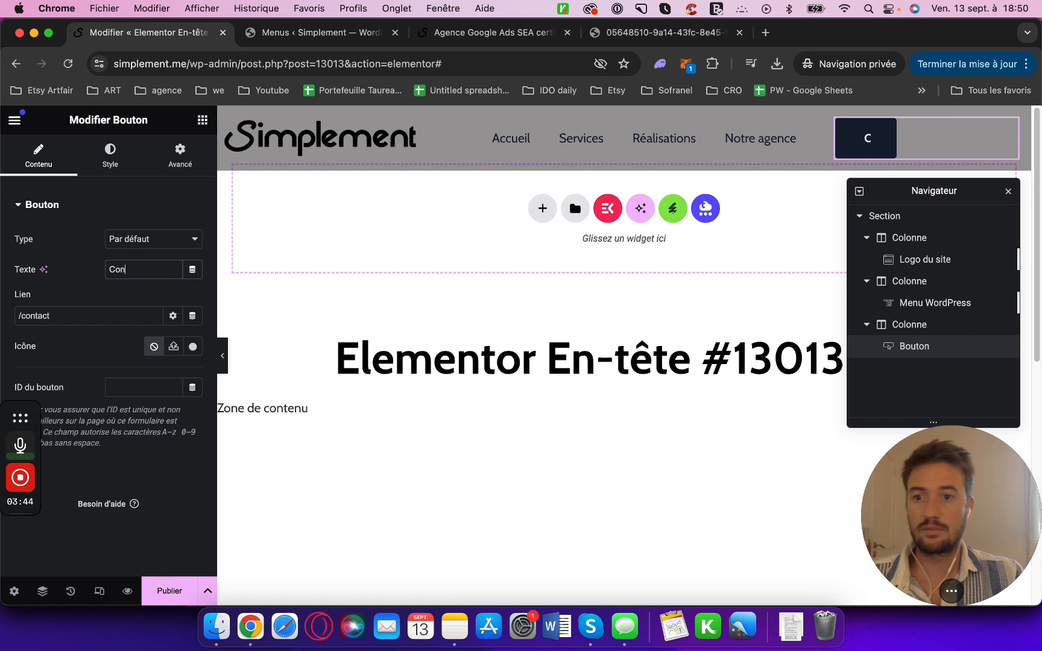
{"action": "type", "text": "tactez nous"}
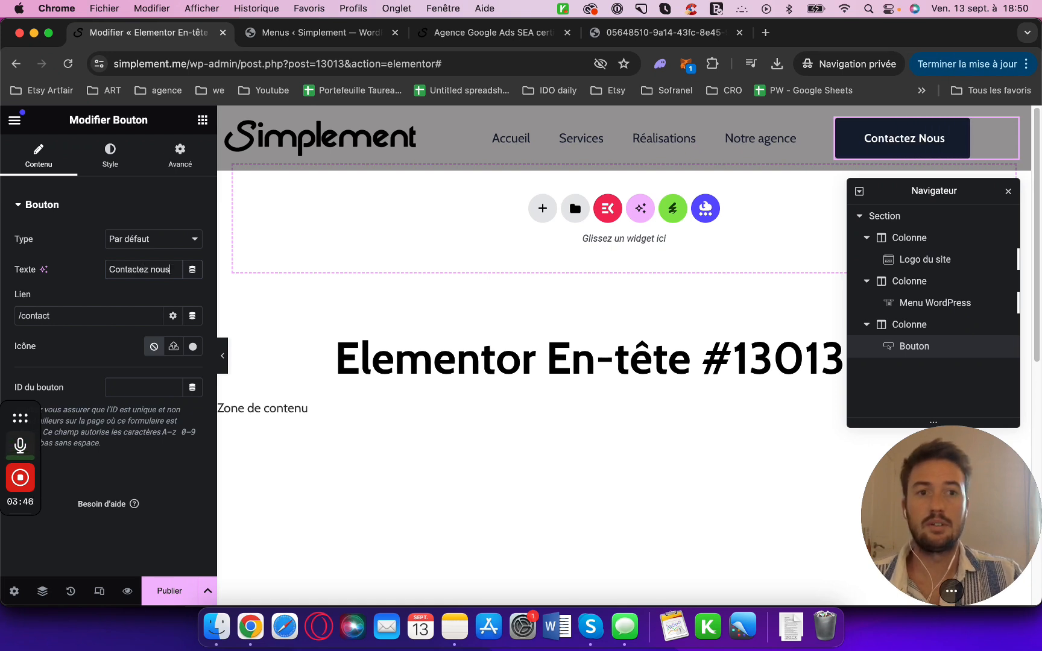
{"action": "left_click", "coordinate": [111, 158]}
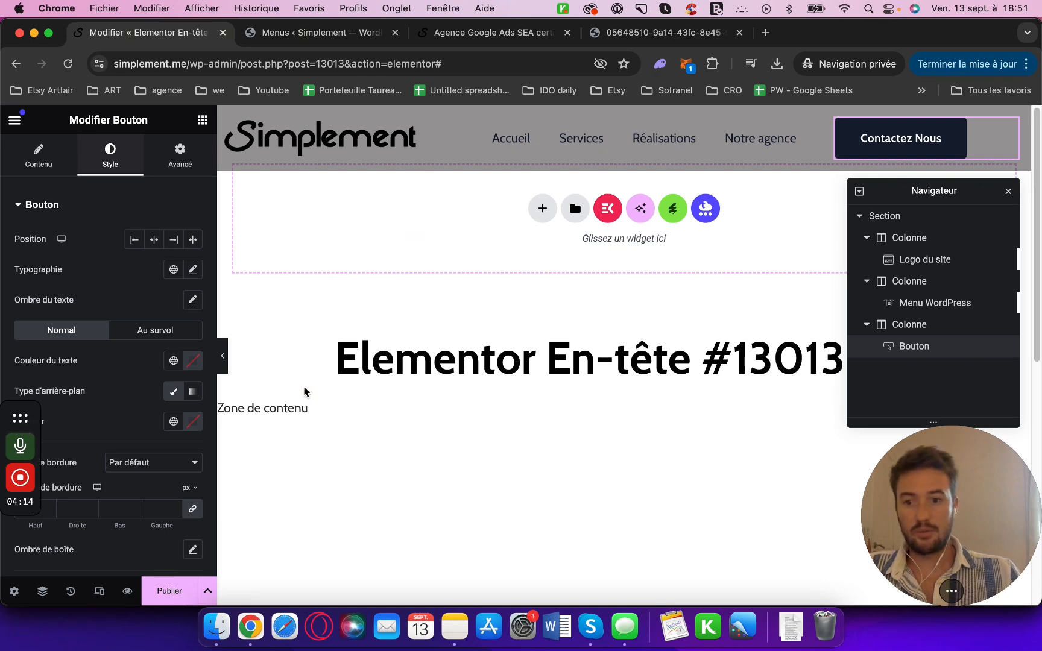
{"action": "mouse_move", "coordinate": [21, 570]}
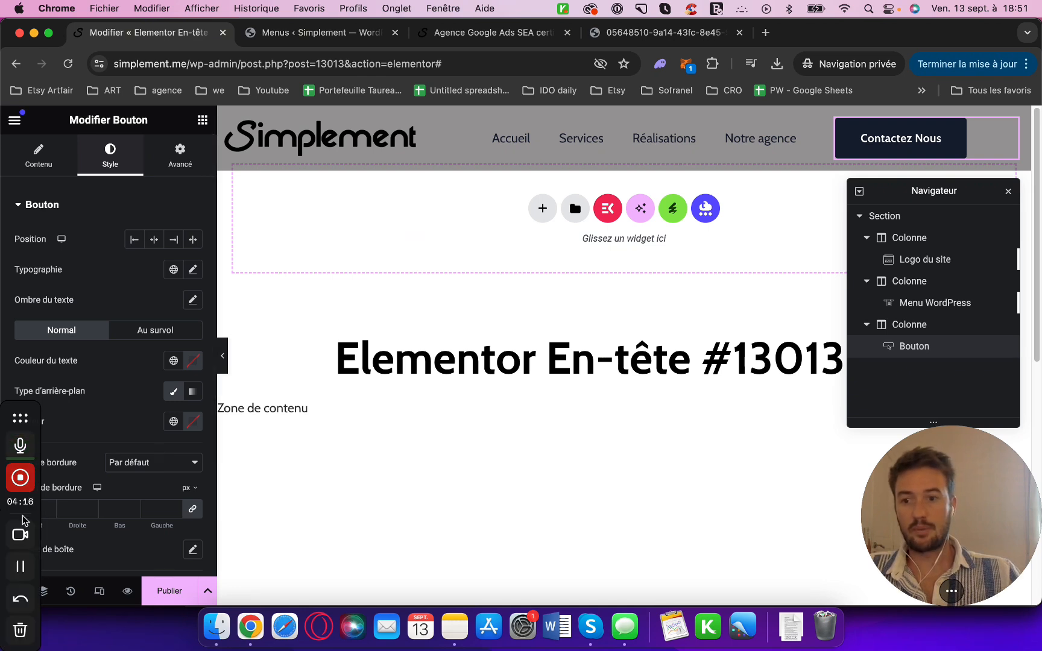
{"action": "left_click", "coordinate": [21, 570]}
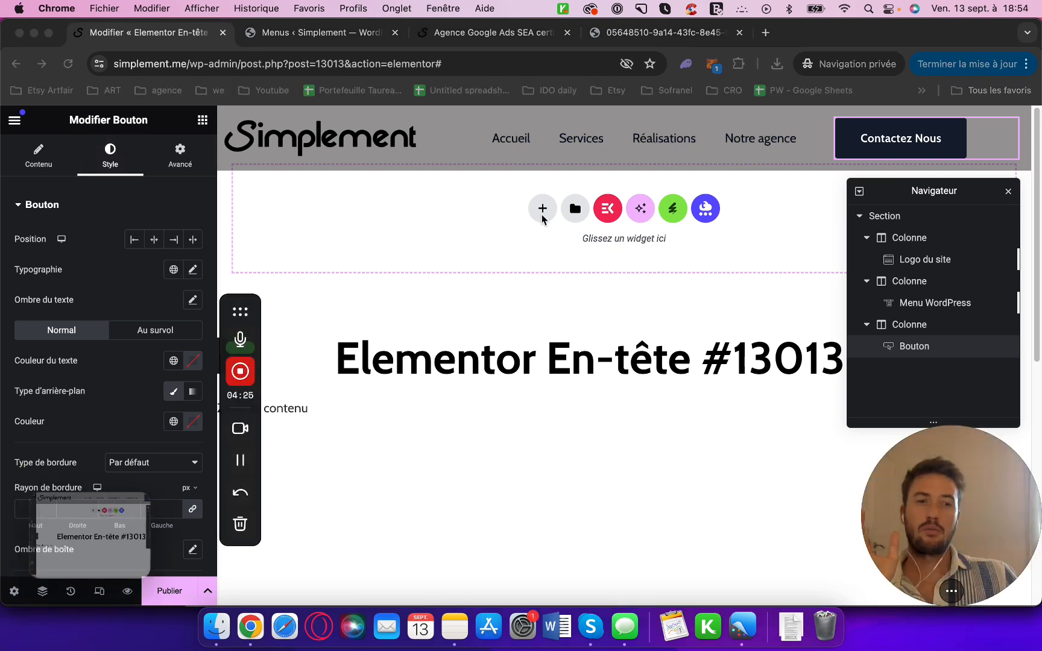
Step: Give the header's logo column a Fade In Down entrance animation with a 200 ms delay
{"action": "left_click", "coordinate": [334, 133]}
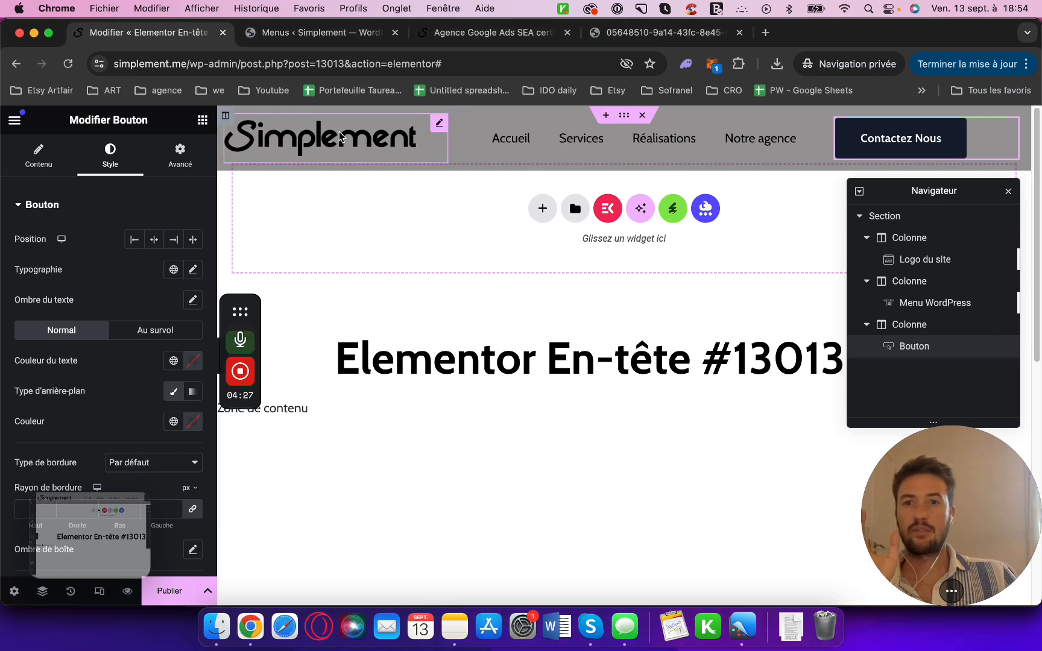
{"action": "left_click", "coordinate": [225, 116]}
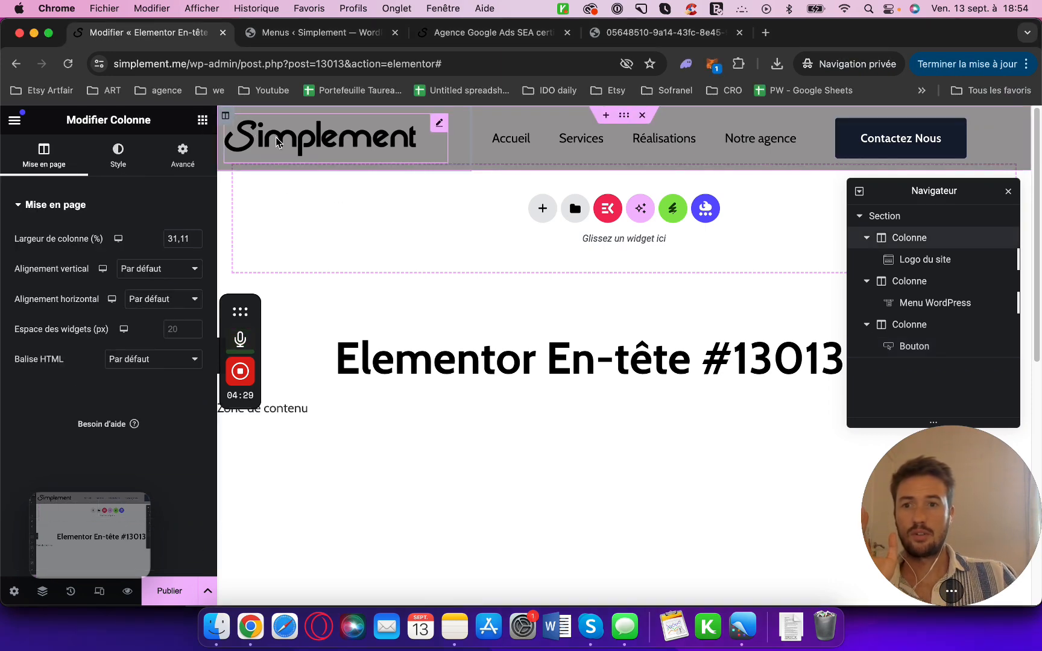
{"action": "left_click", "coordinate": [194, 166]}
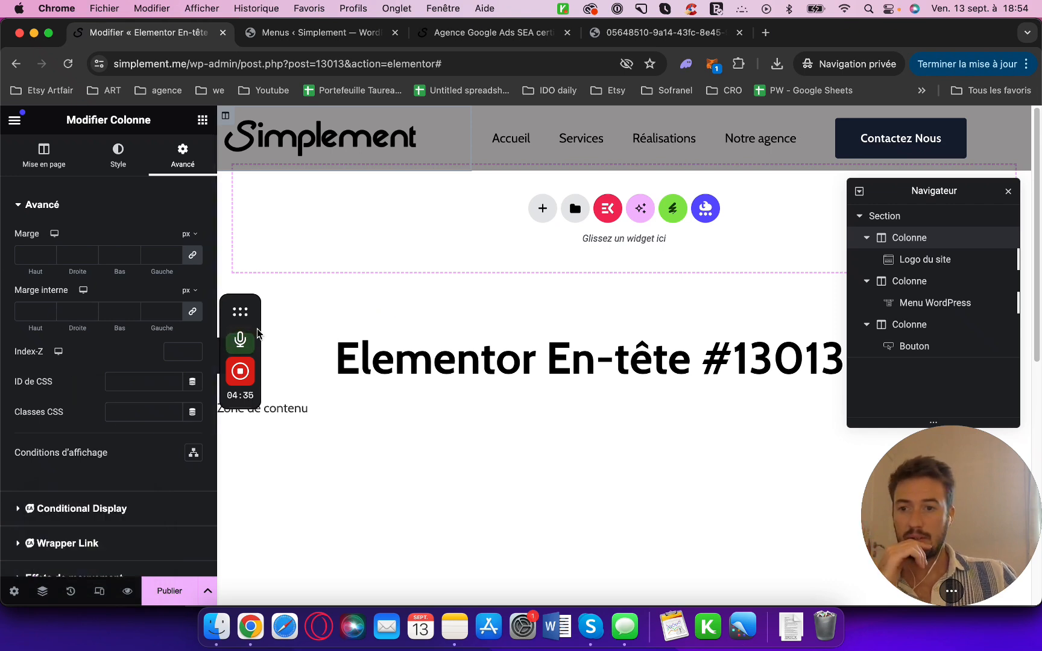
{"action": "scroll", "coordinate": [130, 446], "scroll_direction": "down", "scroll_amount": 5}
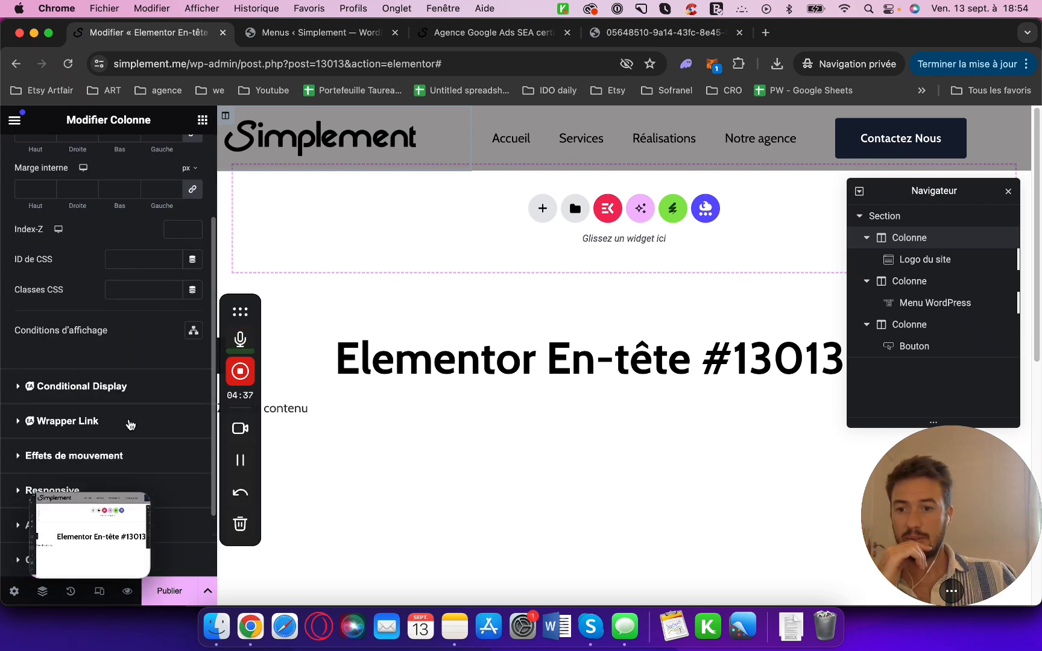
{"action": "mouse_move", "coordinate": [41, 500]}
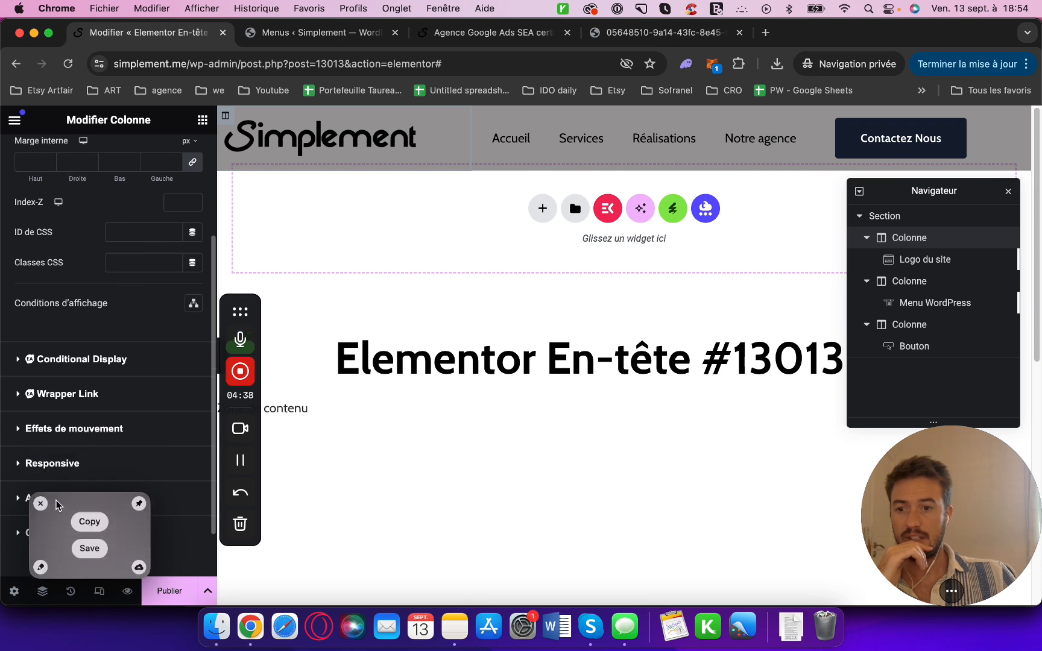
{"action": "left_click", "coordinate": [42, 428]}
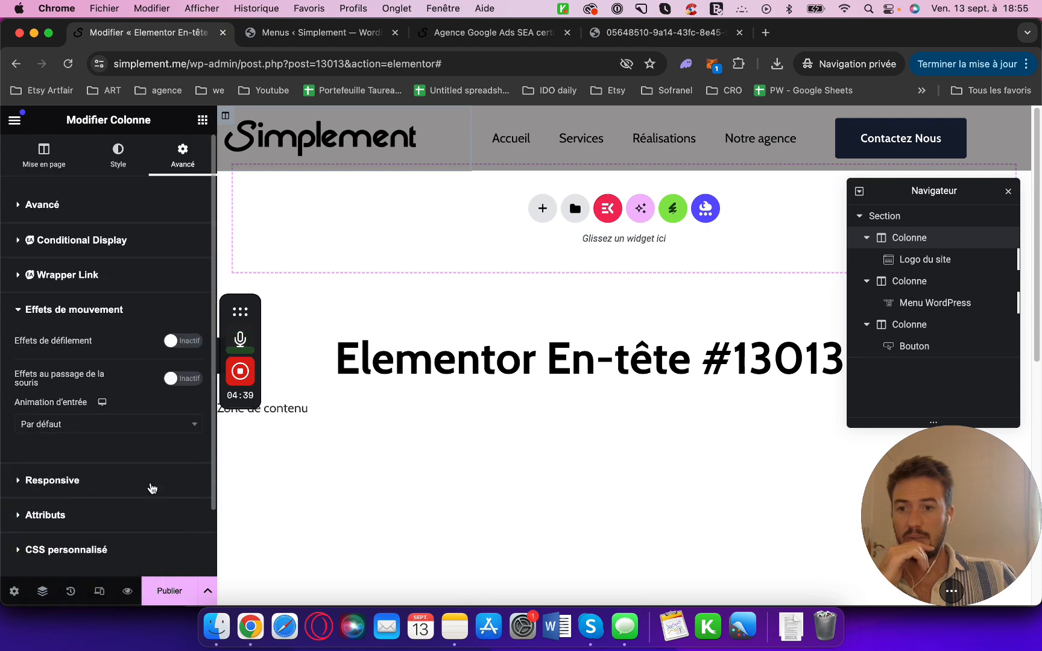
{"action": "left_click", "coordinate": [71, 425]}
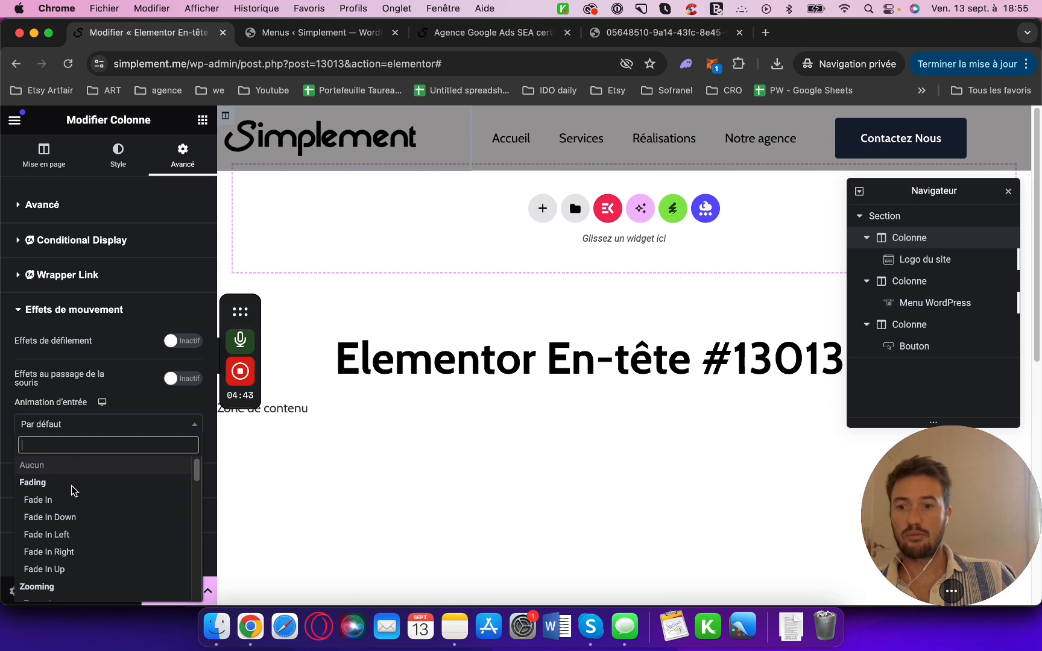
{"action": "left_click", "coordinate": [65, 517]}
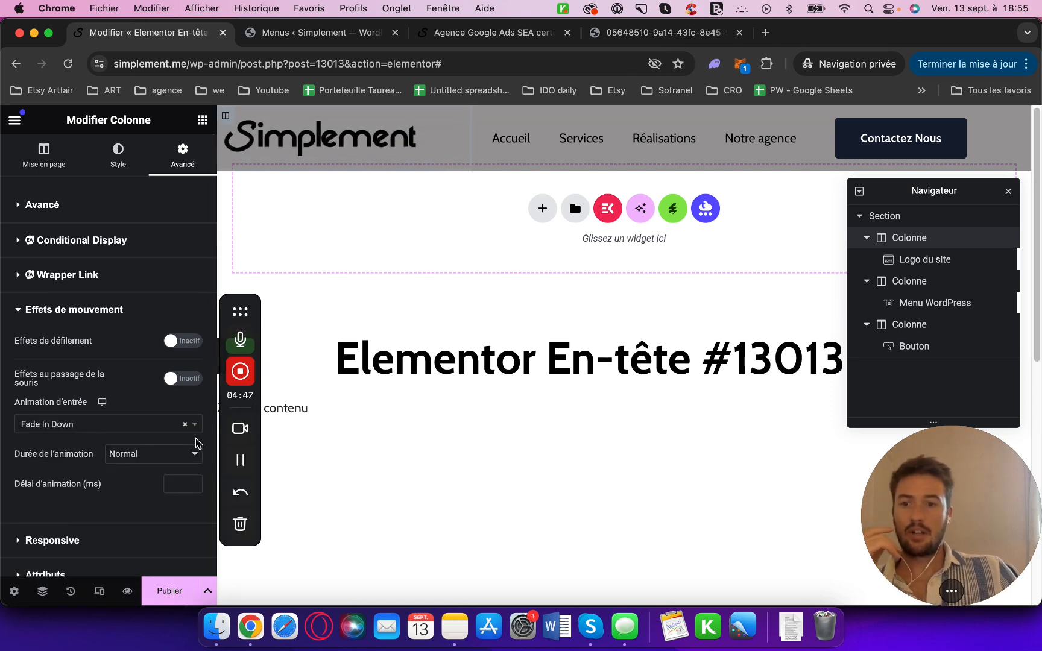
{"action": "left_click", "coordinate": [185, 482]}
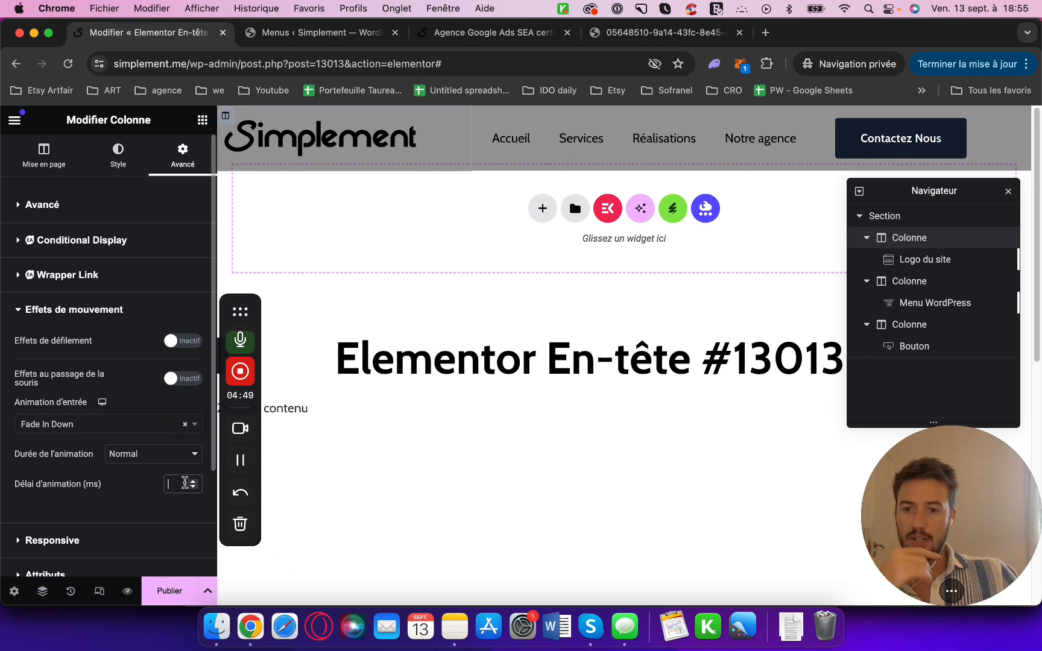
{"action": "type", "text": "200"}
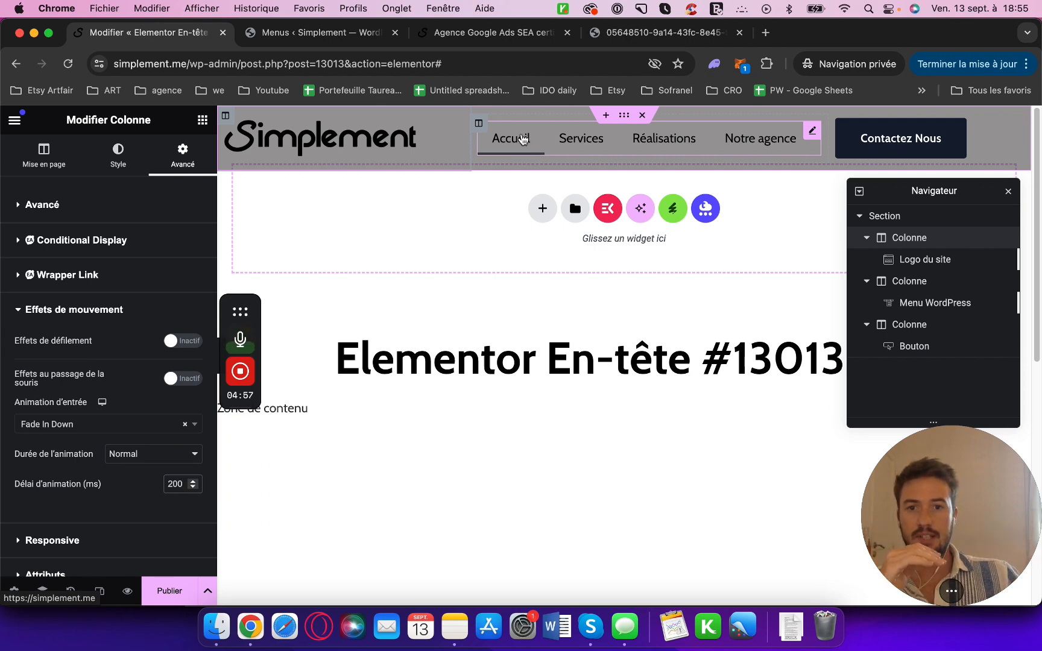
Step: Apply a Fade In Down entrance animation with a 500 ms delay to the header's menu column
{"action": "left_click", "coordinate": [479, 123]}
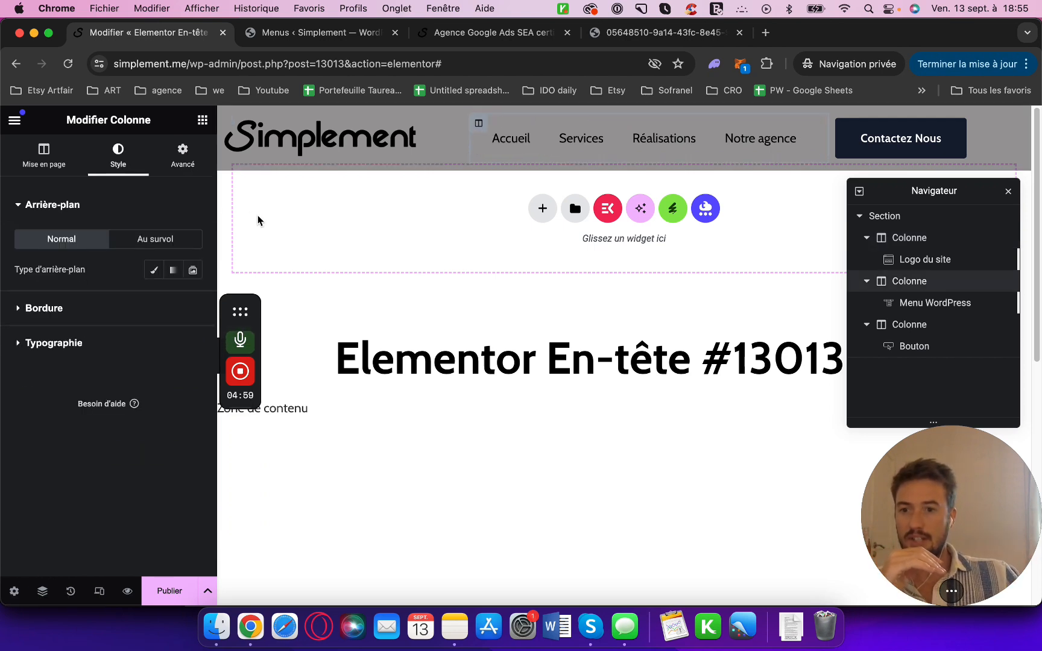
{"action": "left_click", "coordinate": [183, 156]}
{"action": "scroll", "coordinate": [90, 422], "scroll_direction": "down", "scroll_amount": 5}
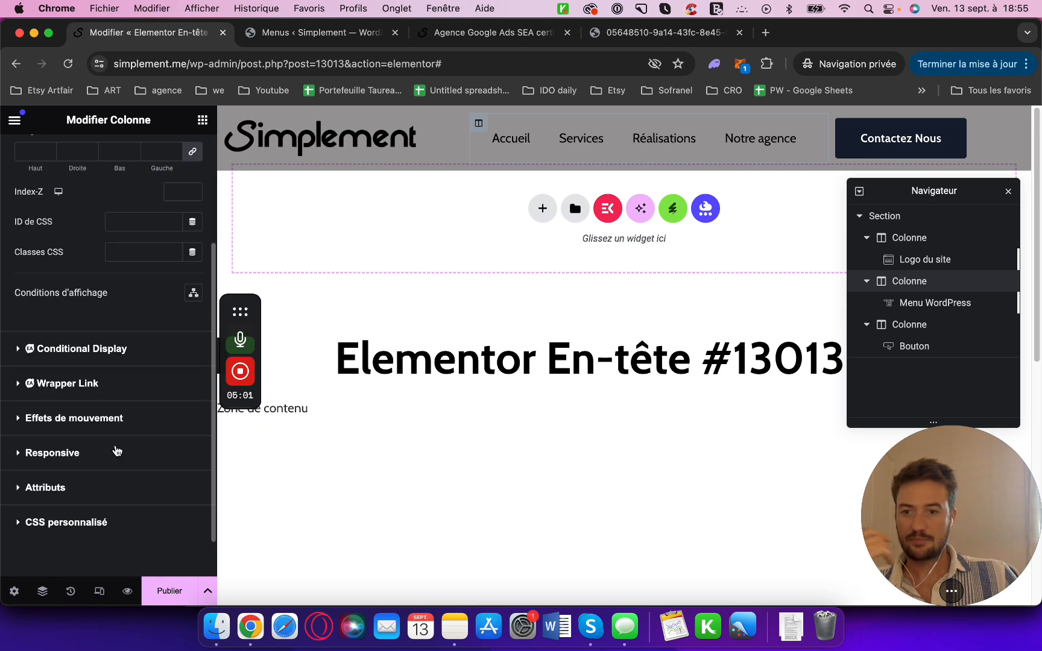
{"action": "left_click", "coordinate": [27, 416]}
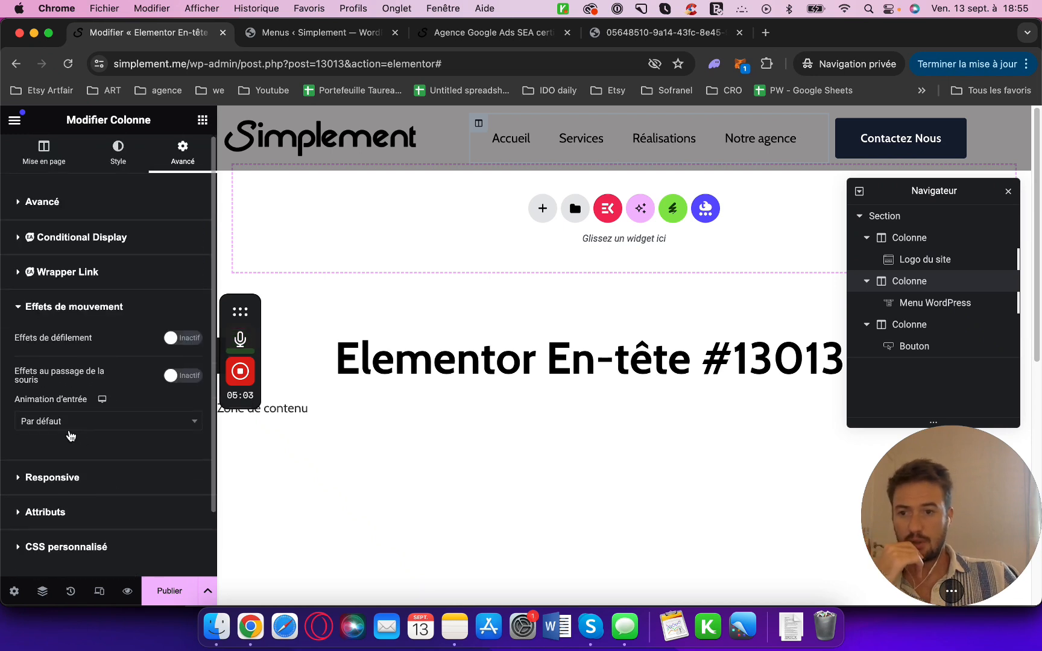
{"action": "left_click", "coordinate": [70, 424]}
{"action": "left_click", "coordinate": [61, 514]}
{"action": "left_click", "coordinate": [174, 486]}
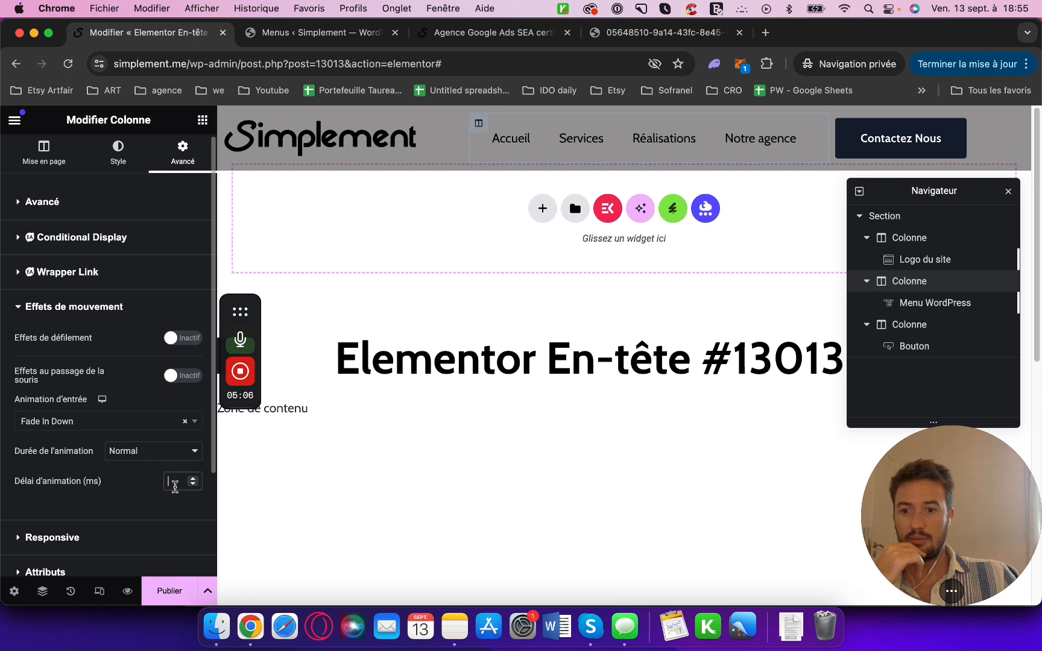
{"action": "type", "text": "500"}
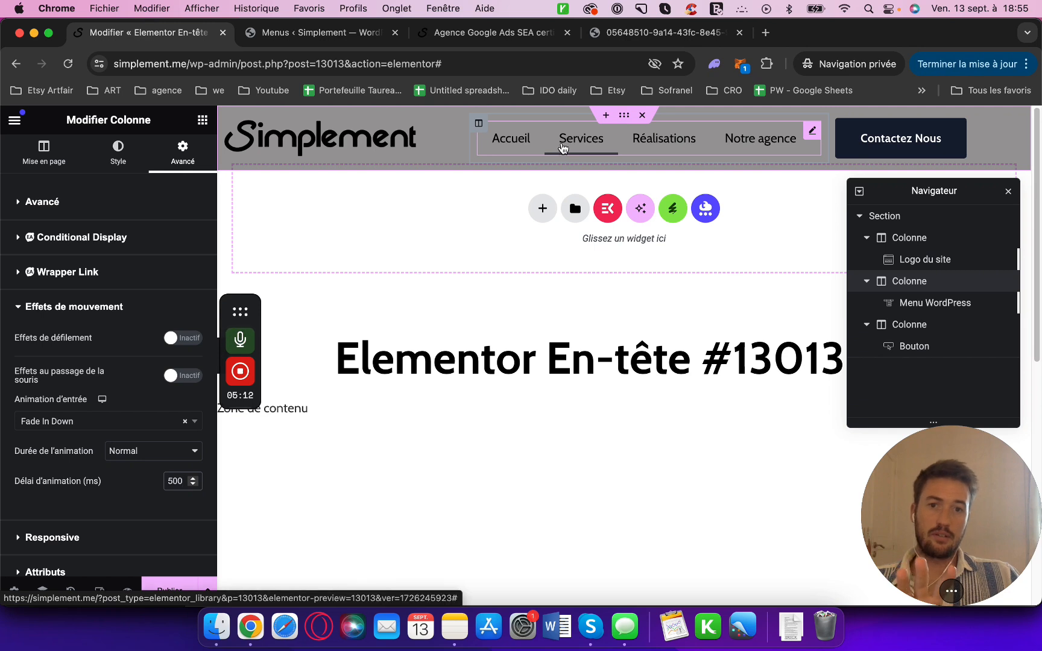
Step: Animate the header's button column with a Fade In Down entrance effect and a 900 ms delay
{"action": "left_click", "coordinate": [837, 122]}
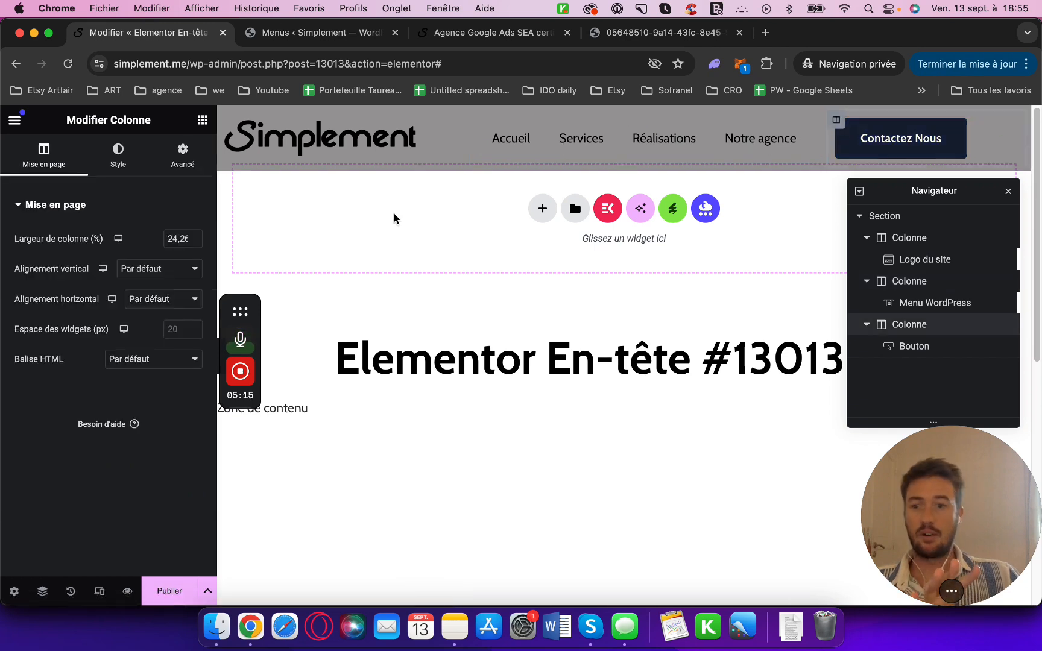
{"action": "left_click", "coordinate": [175, 160]}
{"action": "scroll", "coordinate": [89, 458], "scroll_direction": "down", "scroll_amount": 5}
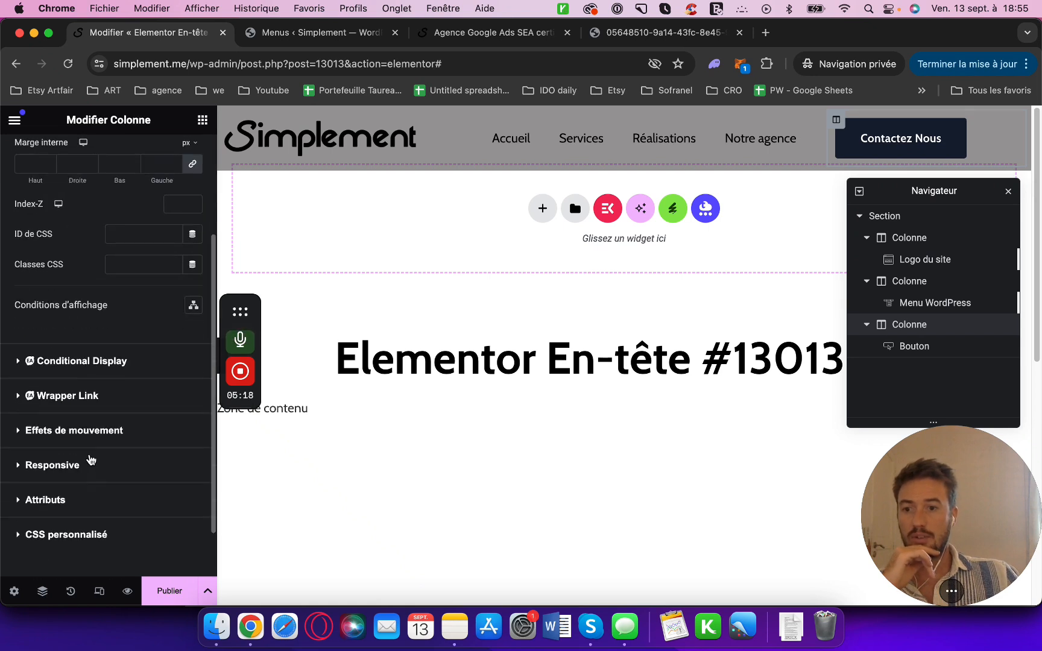
{"action": "left_click", "coordinate": [90, 414]}
{"action": "left_click", "coordinate": [91, 424]}
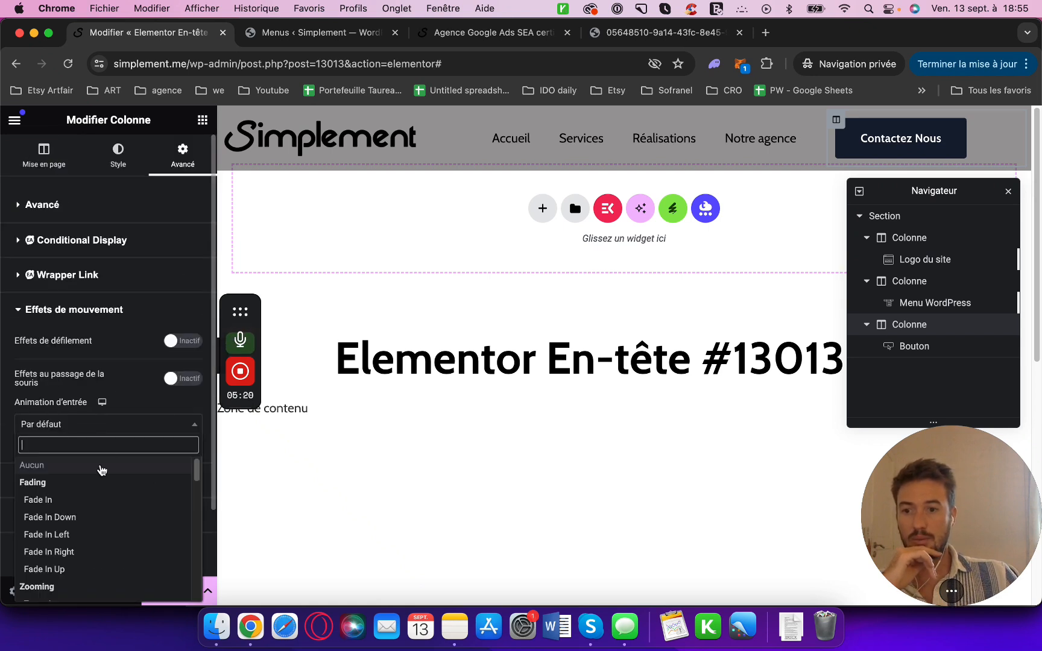
{"action": "left_click", "coordinate": [91, 516]}
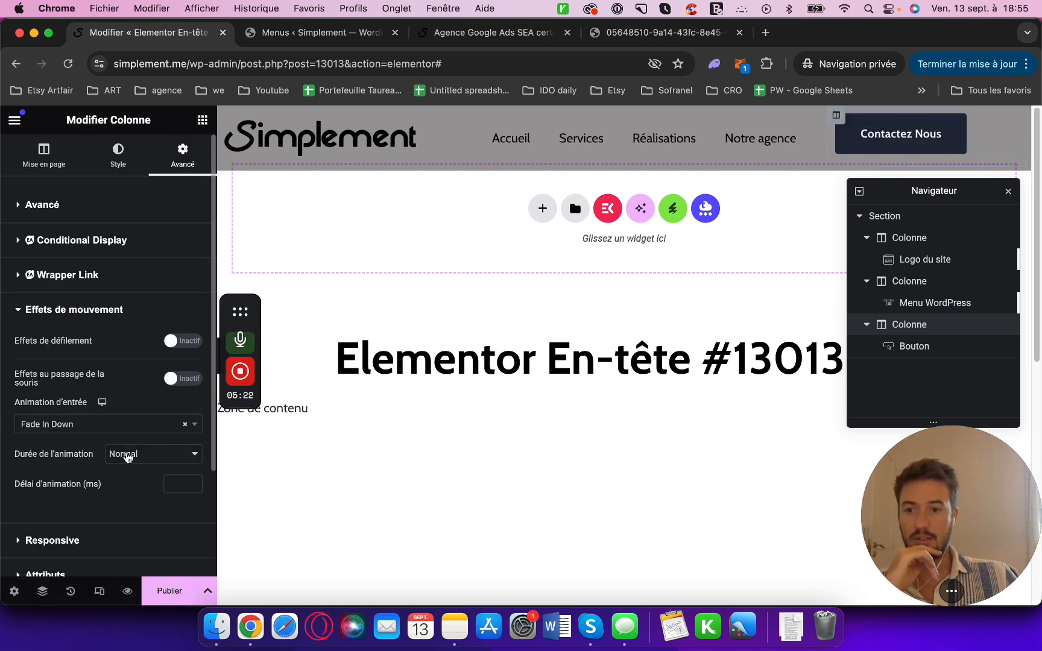
{"action": "type", "text": "900"}
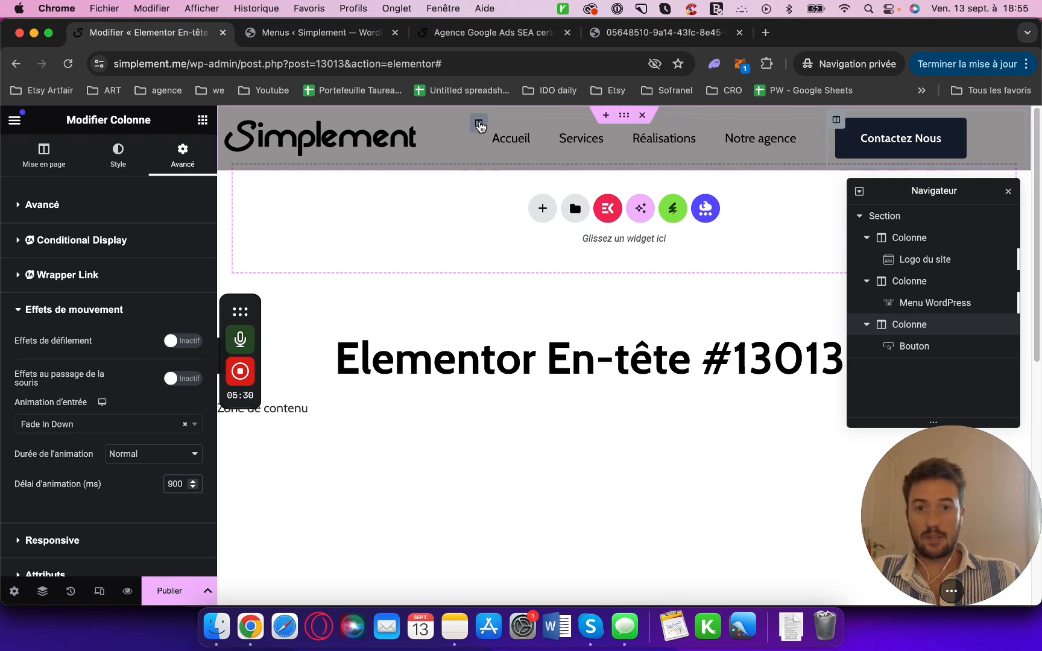
Step: Try out different text colours for the items of the header menu
{"action": "left_click", "coordinate": [478, 123]}
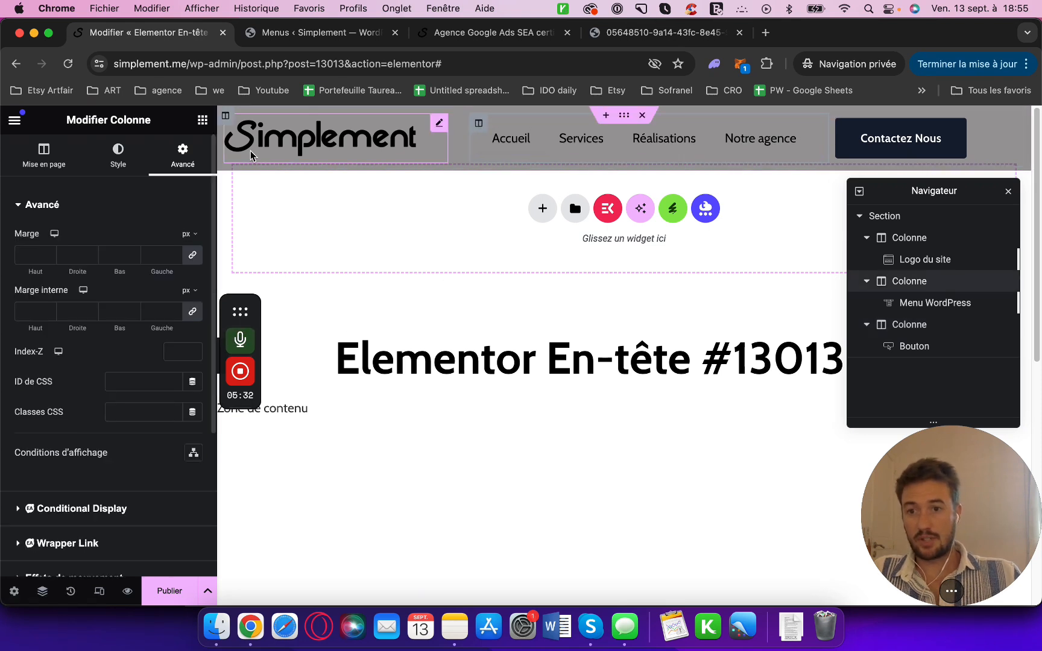
{"action": "left_click", "coordinate": [519, 146]}
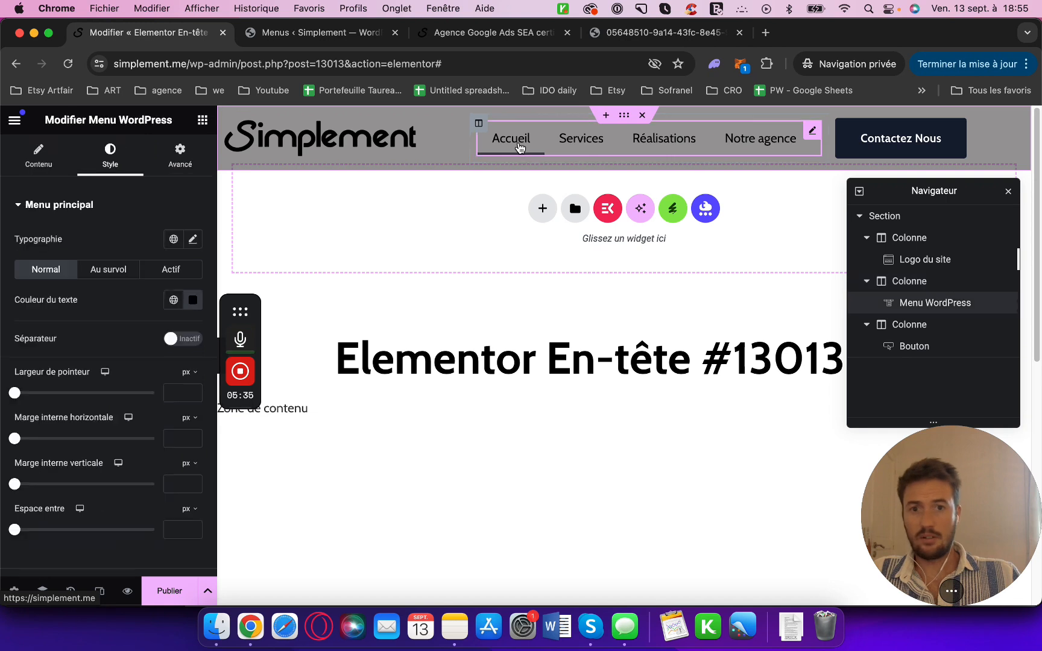
{"action": "left_click", "coordinate": [193, 300]}
{"action": "left_click_drag", "start_coordinate": [158, 451], "coordinate": [60, 309]}
{"action": "left_click_drag", "start_coordinate": [128, 395], "coordinate": [103, 497]}
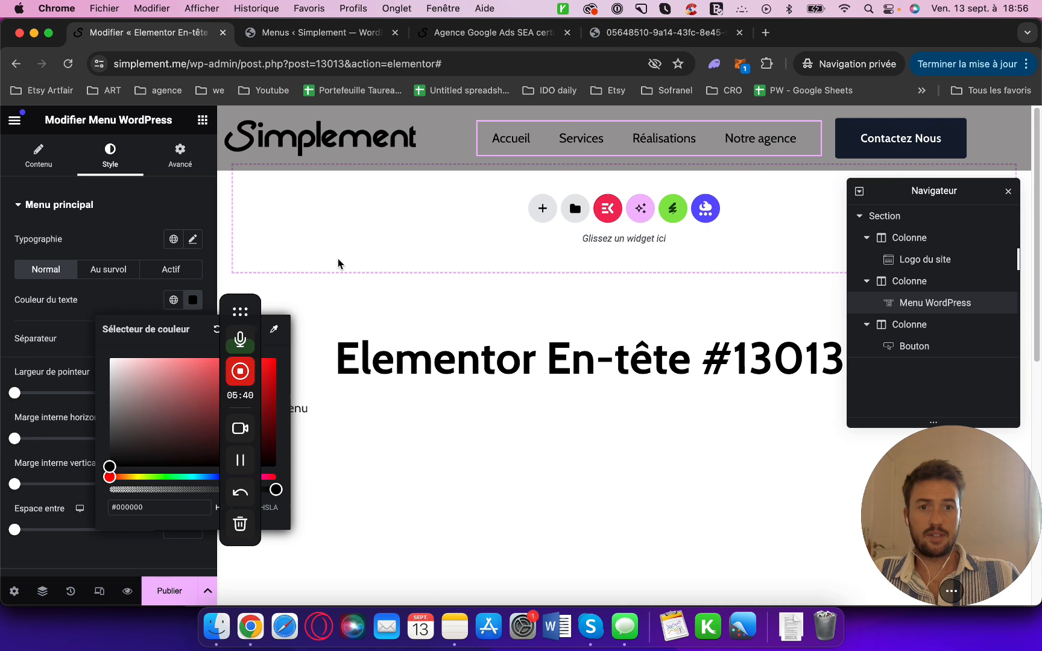
{"action": "left_click", "coordinate": [356, 298]}
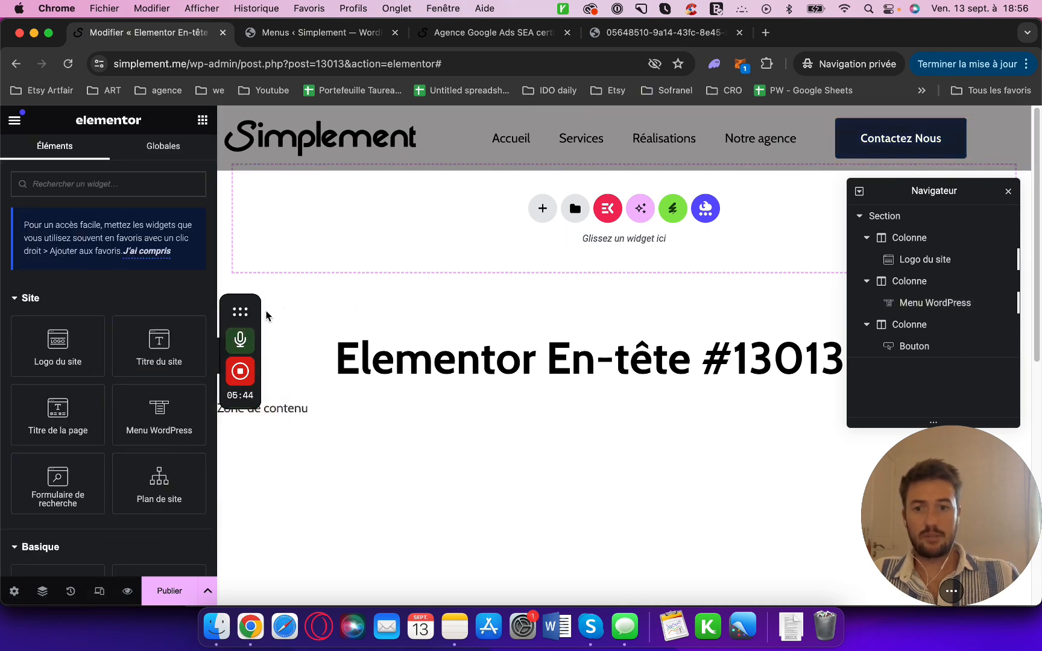
{"action": "mouse_move", "coordinate": [221, 357]}
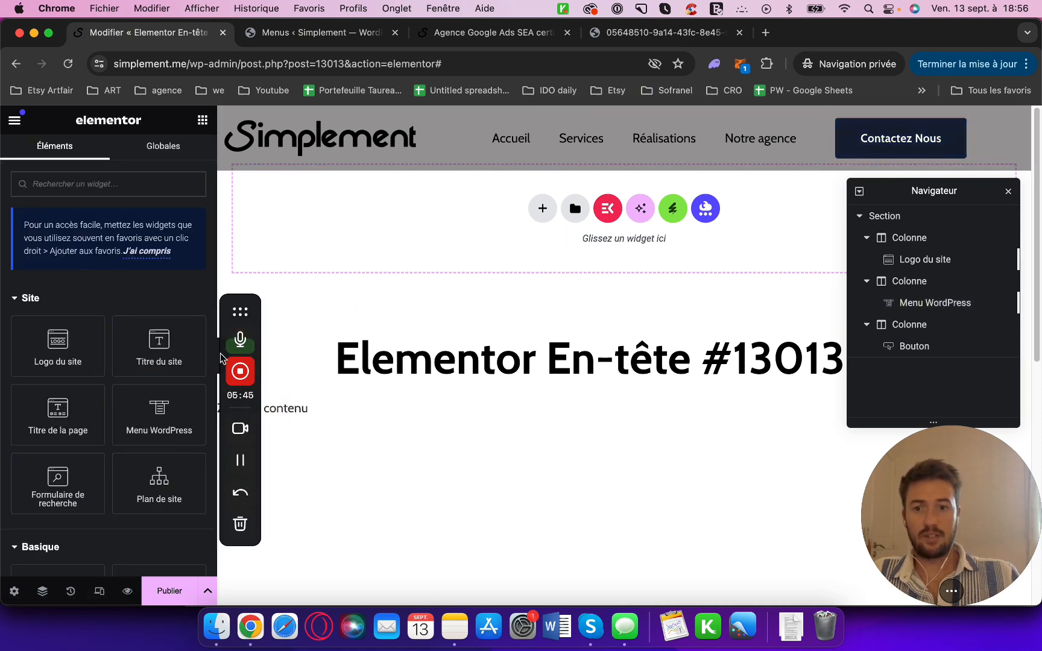
{"action": "left_click", "coordinate": [239, 463]}
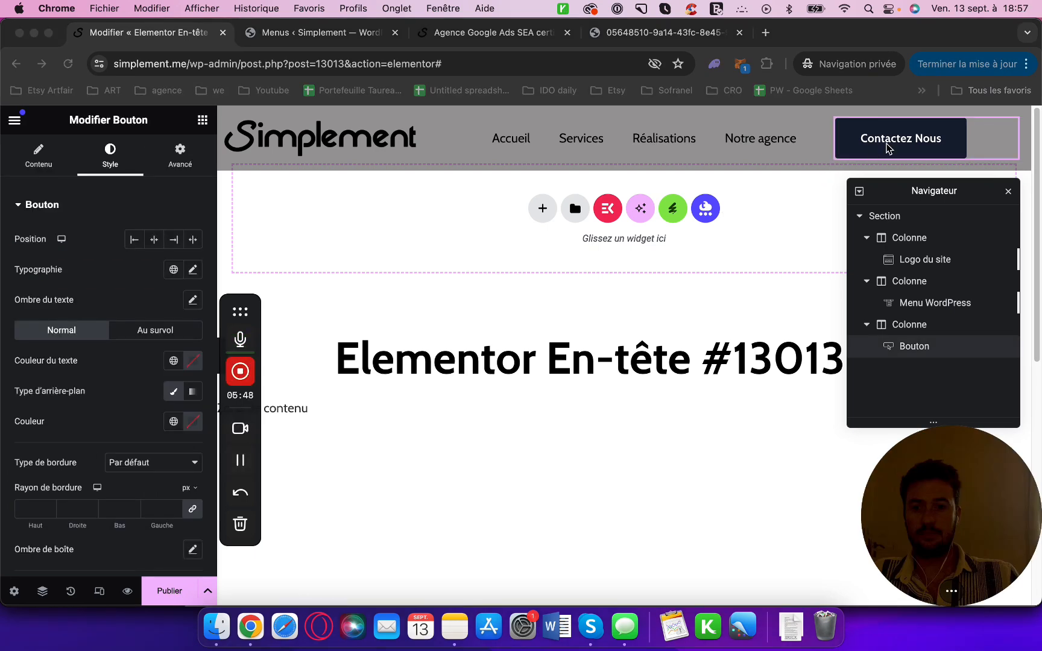
Step: Give the header's contact button the Shrink hover animation
{"action": "left_click", "coordinate": [886, 148]}
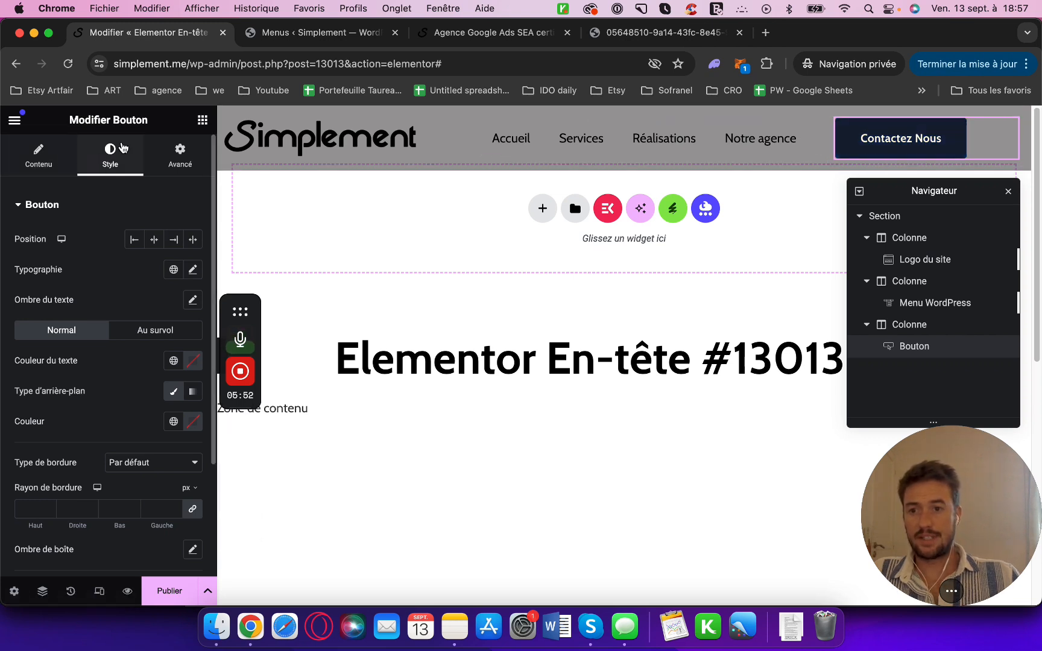
{"action": "left_click", "coordinate": [155, 330]}
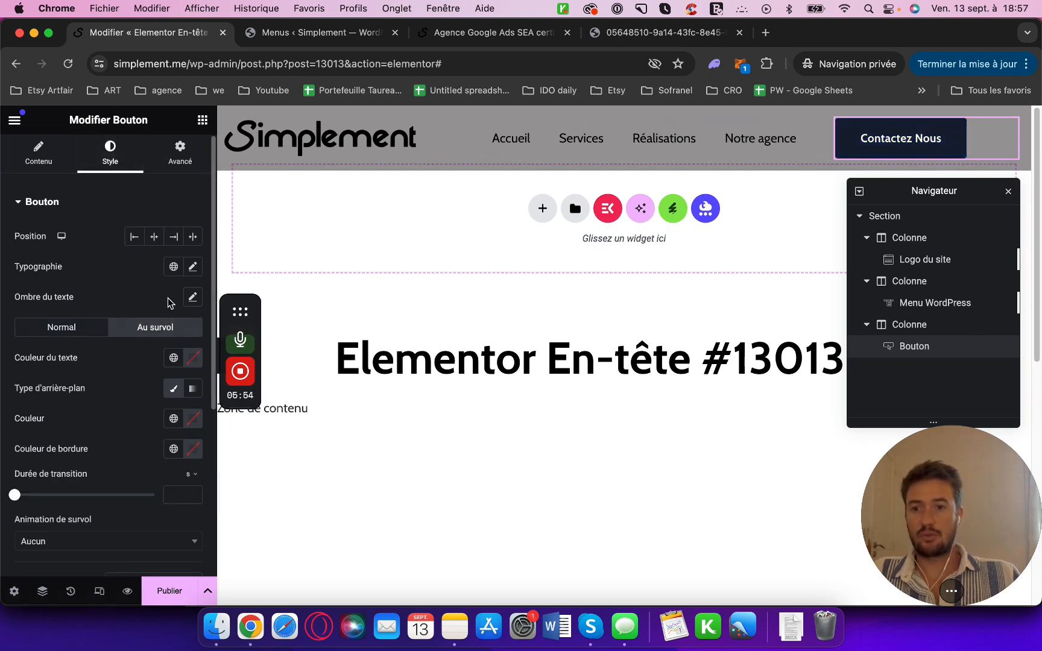
{"action": "scroll", "coordinate": [78, 353], "scroll_direction": "down", "scroll_amount": 1}
{"action": "scroll", "coordinate": [79, 354], "scroll_direction": "down", "scroll_amount": 1}
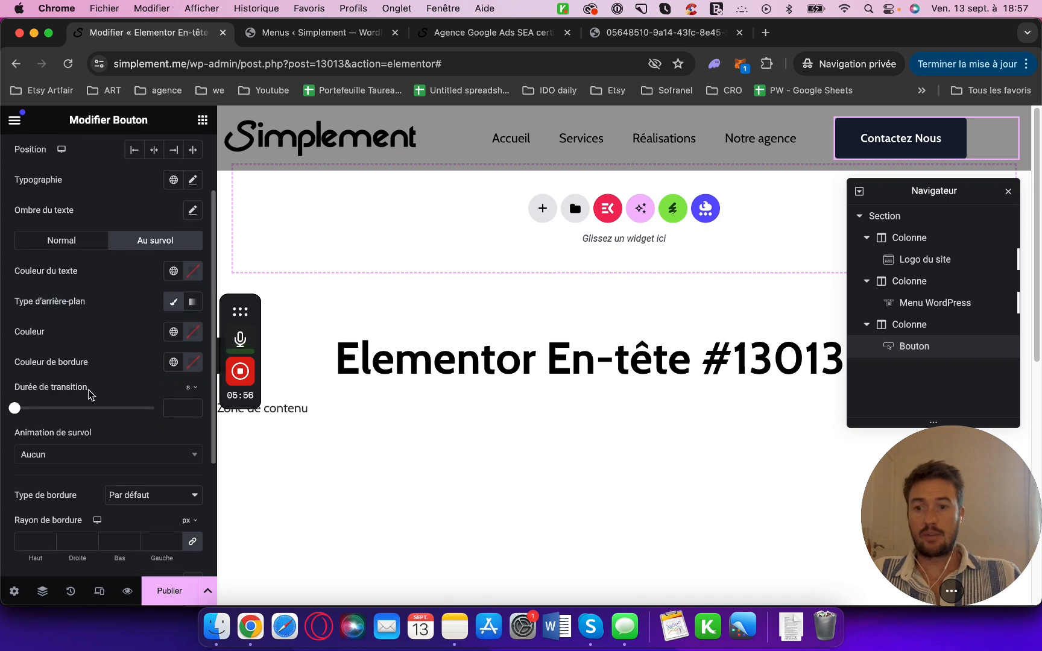
{"action": "left_click", "coordinate": [67, 455]}
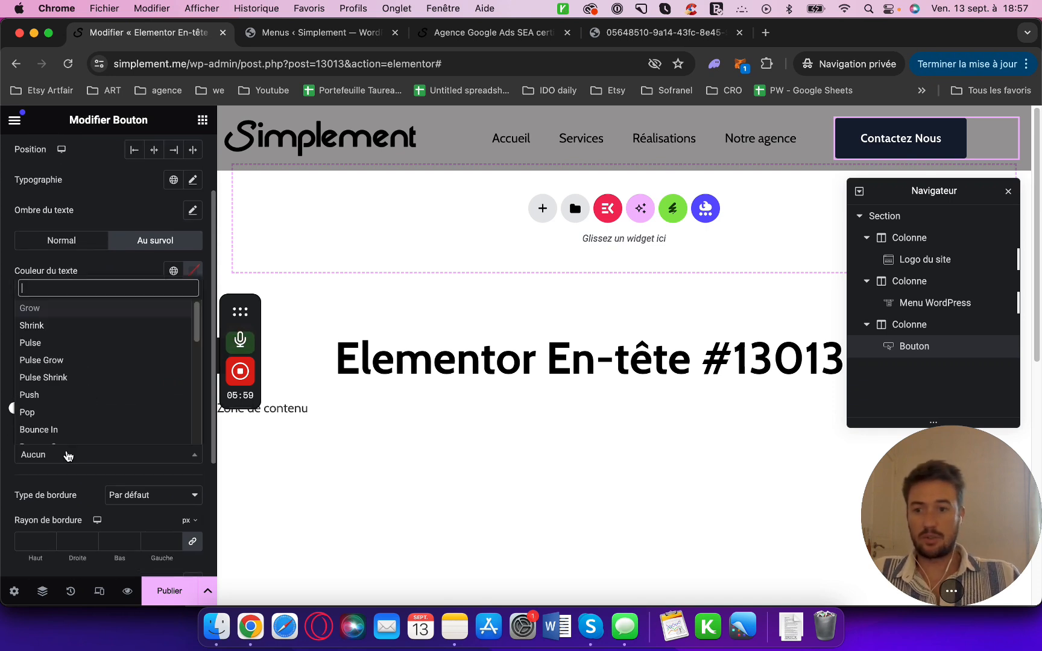
{"action": "left_click", "coordinate": [85, 320]}
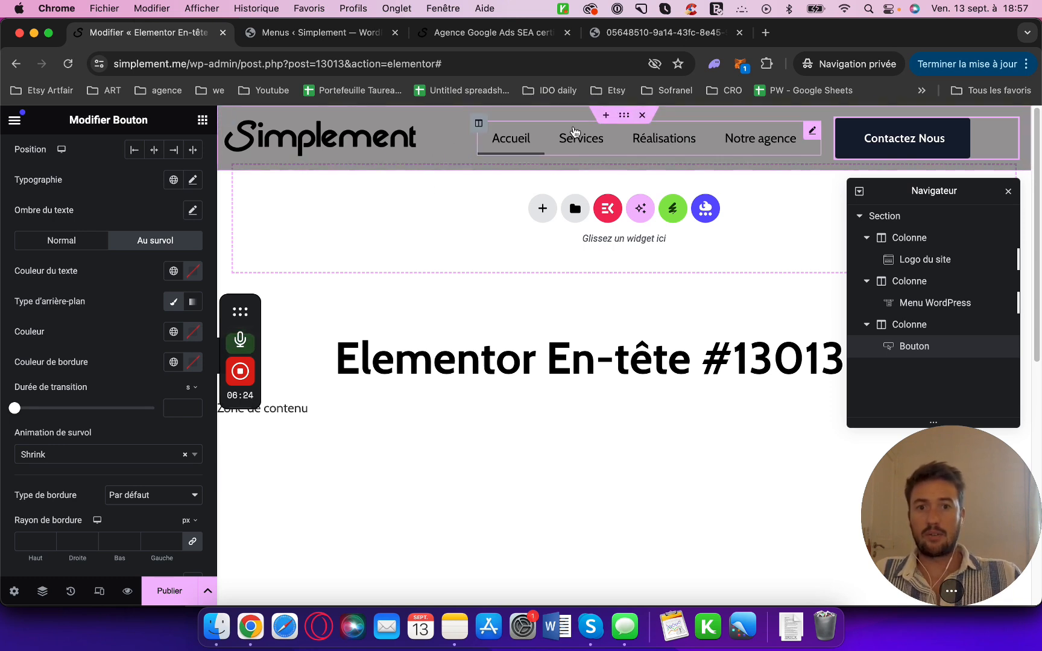
Step: Make the header section's background fully transparent with the colour #11111100
{"action": "left_click", "coordinate": [625, 115]}
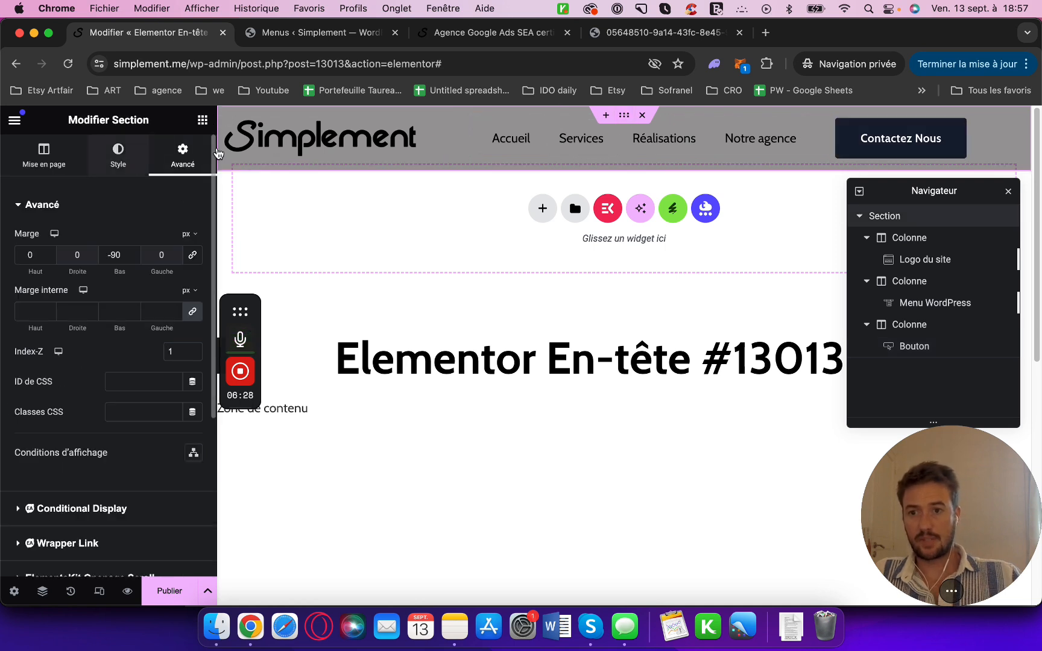
{"action": "left_click", "coordinate": [118, 155]}
{"action": "left_click", "coordinate": [193, 300]}
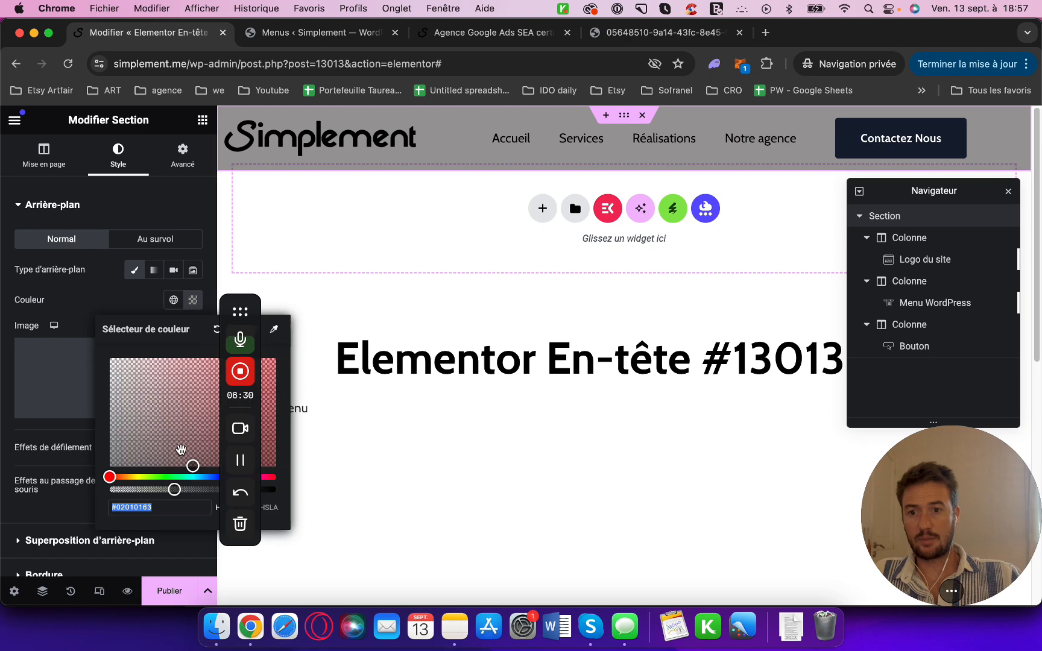
{"action": "left_click_drag", "start_coordinate": [193, 466], "coordinate": [109, 459]}
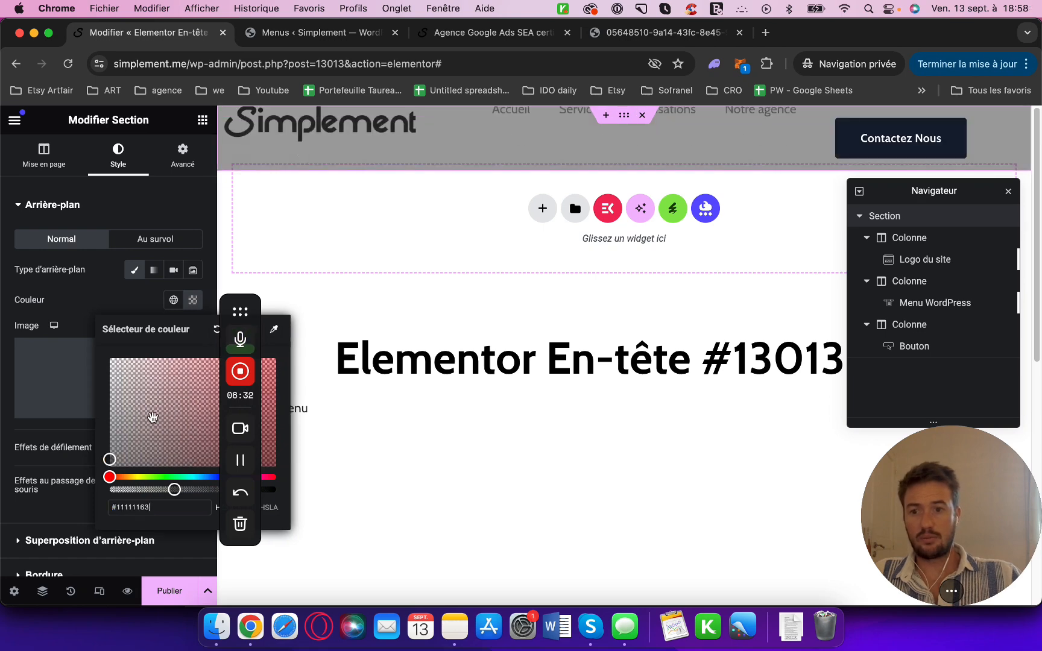
{"action": "left_click_drag", "start_coordinate": [174, 489], "coordinate": [110, 489]}
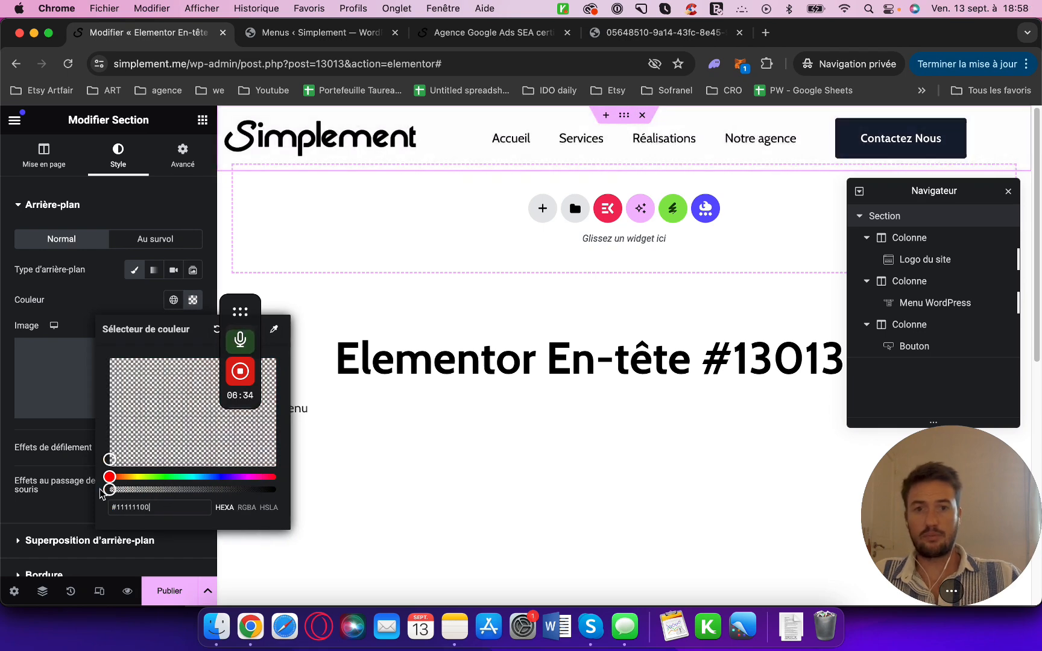
{"action": "scroll", "coordinate": [477, 369], "scroll_direction": "down", "scroll_amount": 3}
{"action": "scroll", "coordinate": [468, 347], "scroll_direction": "up", "scroll_amount": 3}
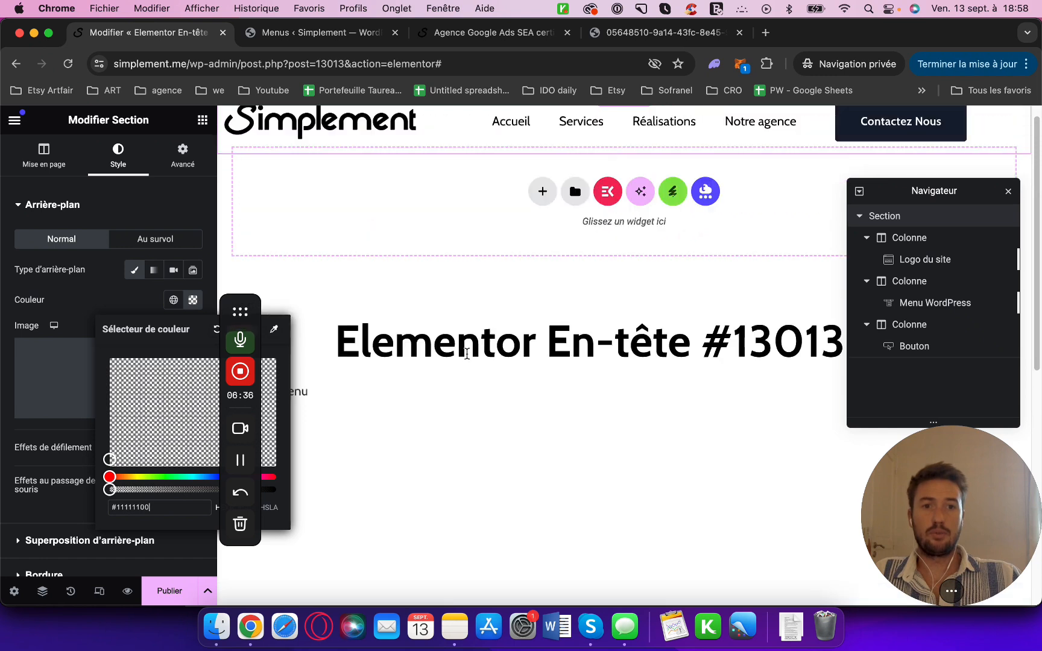
{"action": "left_click", "coordinate": [239, 459]}
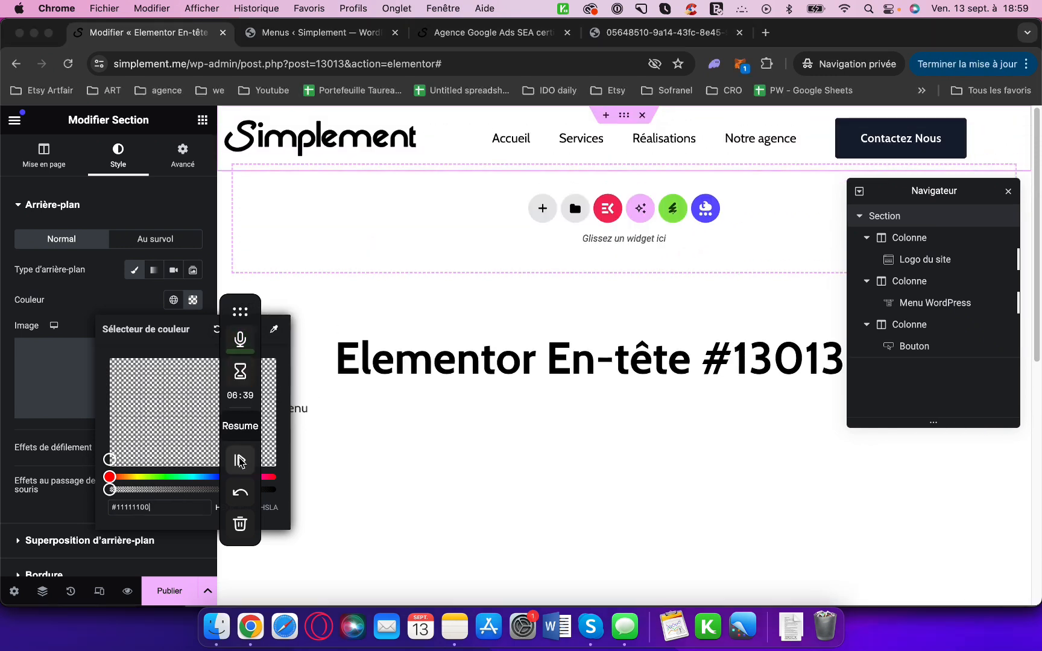
{"action": "left_click", "coordinate": [239, 457]}
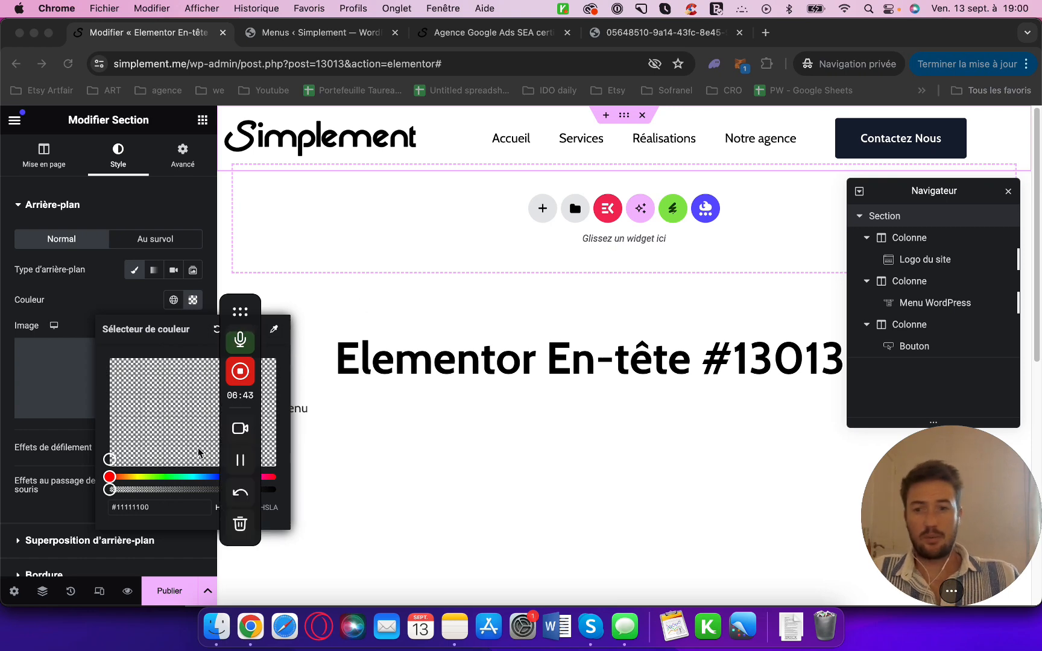
Step: Set the header section's background to the semi-transparent dark colour #140F0F3B
{"action": "left_click", "coordinate": [118, 491]}
{"action": "left_click_drag", "start_coordinate": [110, 489], "coordinate": [148, 489]}
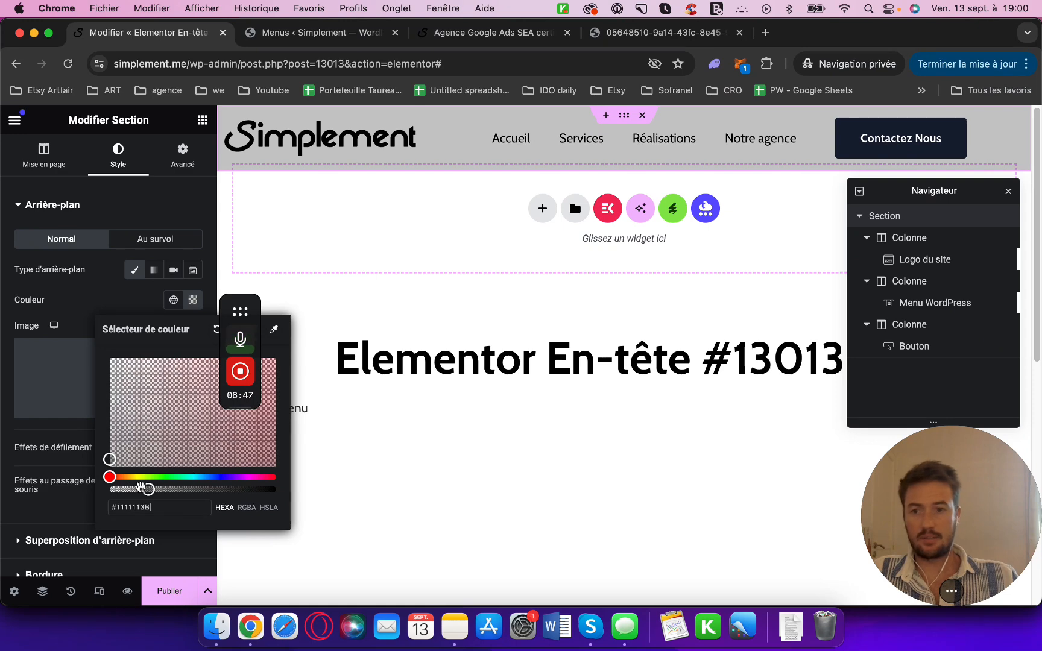
{"action": "mouse_move", "coordinate": [136, 456]}
{"action": "left_mouse_down"}
{"action": "mouse_move", "coordinate": [157, 457]}
{"action": "mouse_move", "coordinate": [157, 443]}
{"action": "mouse_move", "coordinate": [143, 453]}
{"action": "left_mouse_up"}
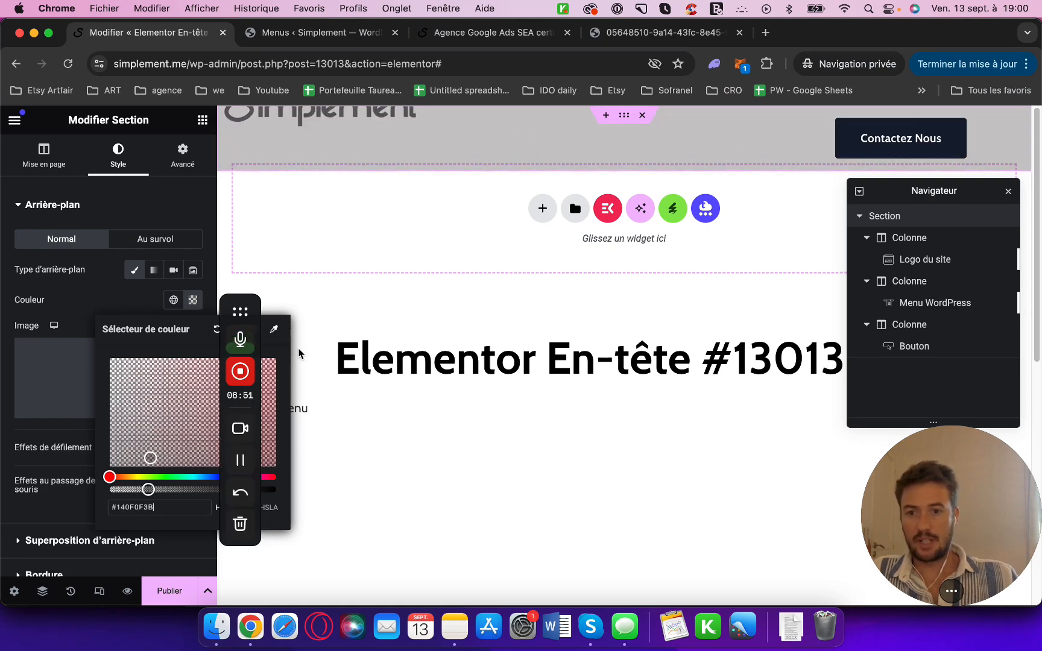
{"action": "left_click", "coordinate": [255, 446]}
Step: Show the header in the mobile preview and set the logo column's width to 35% for mobile
{"action": "left_click", "coordinate": [100, 591]}
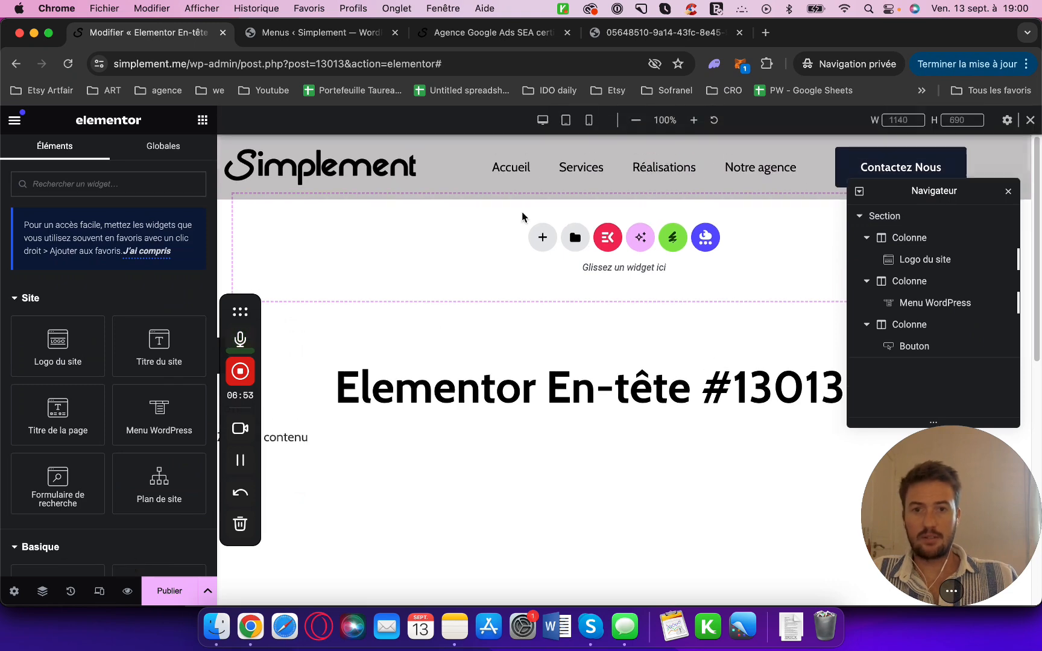
{"action": "left_click", "coordinate": [588, 121]}
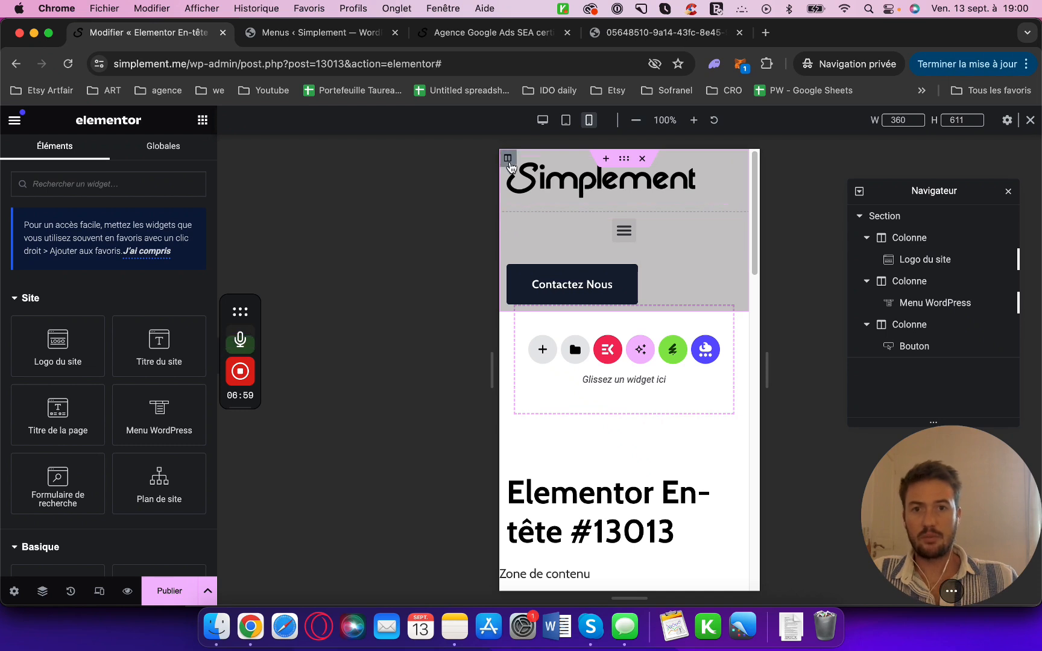
{"action": "left_click", "coordinate": [508, 158]}
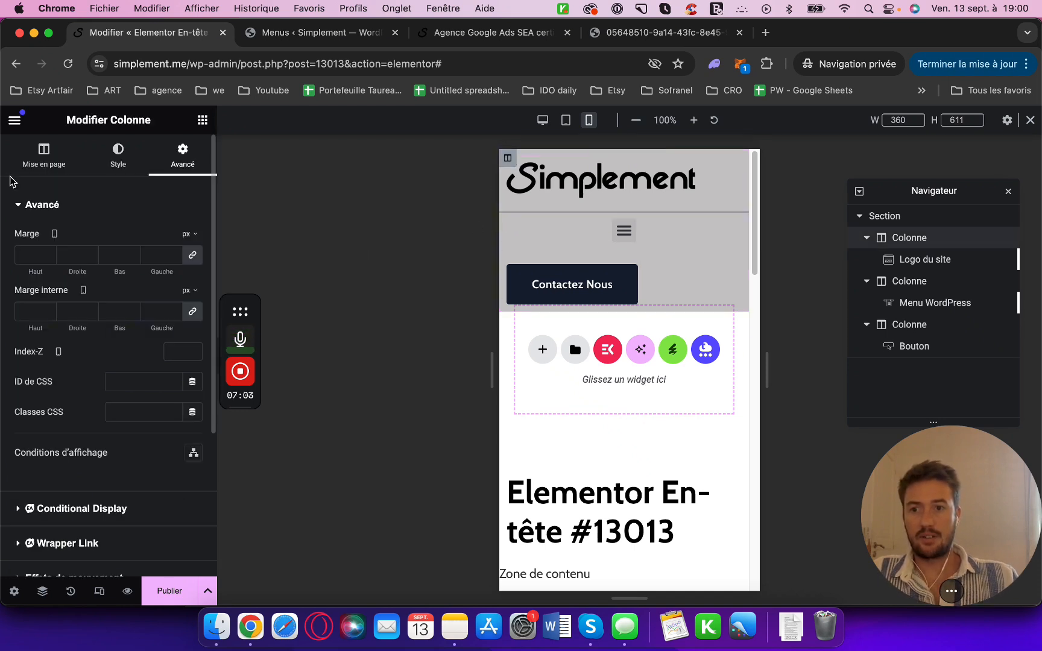
{"action": "left_click", "coordinate": [43, 168]}
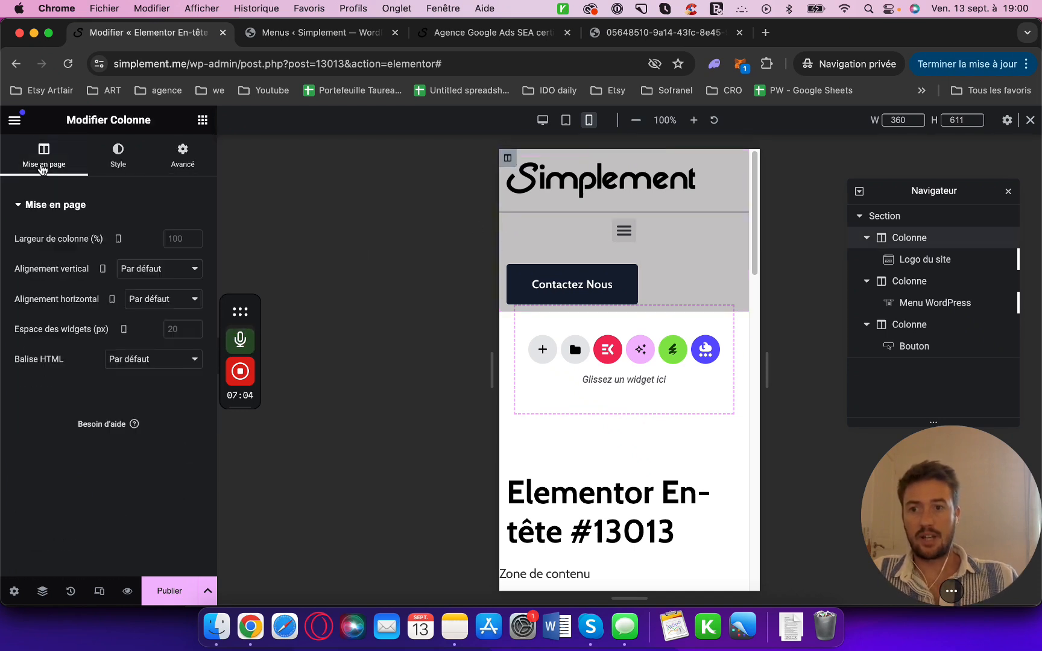
{"action": "left_click", "coordinate": [176, 238]}
{"action": "type", "text": "30"}
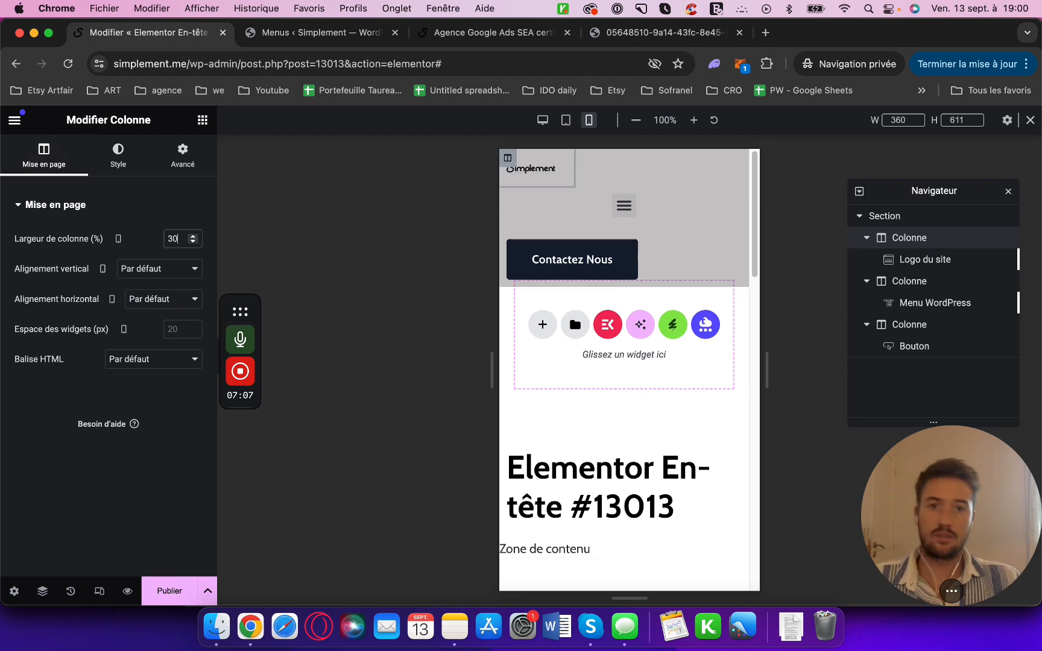
{"action": "key", "text": "BackSpace"}
{"action": "type", "text": "5"}
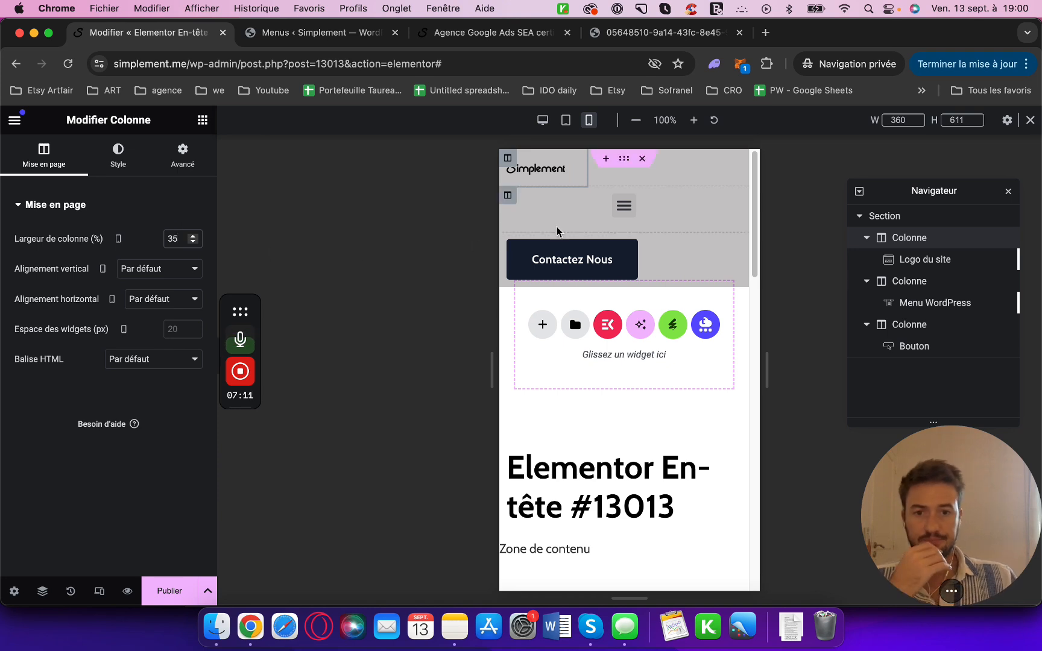
Step: Set the menu column's mobile width to 20% so it fits beside the logo
{"action": "left_click", "coordinate": [183, 155]}
{"action": "left_click", "coordinate": [45, 158]}
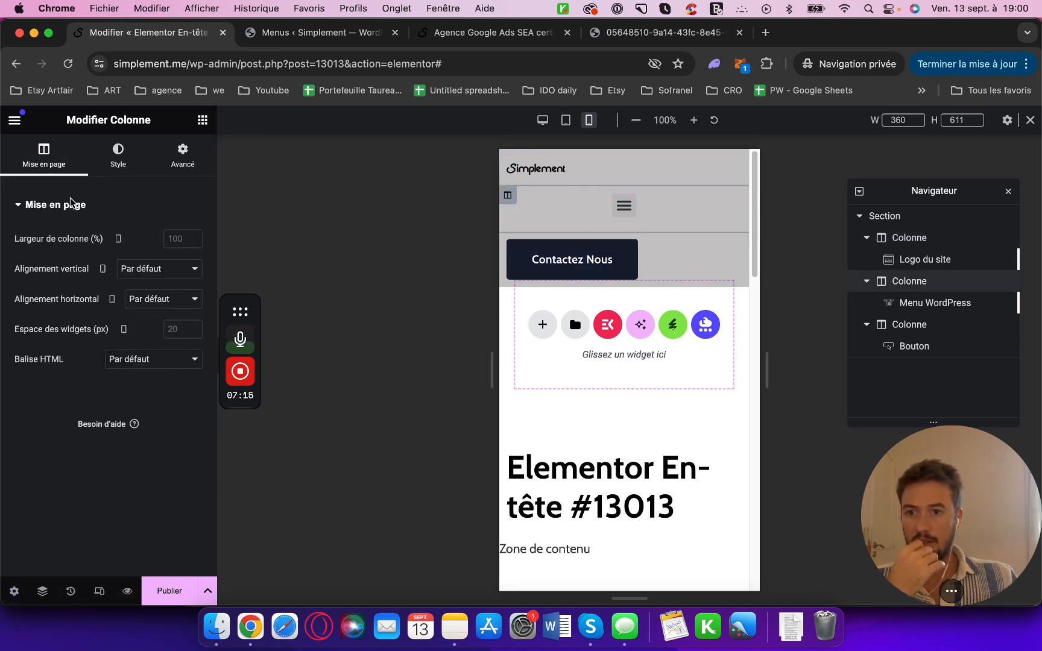
{"action": "left_click", "coordinate": [183, 236]}
{"action": "type", "text": "20"}
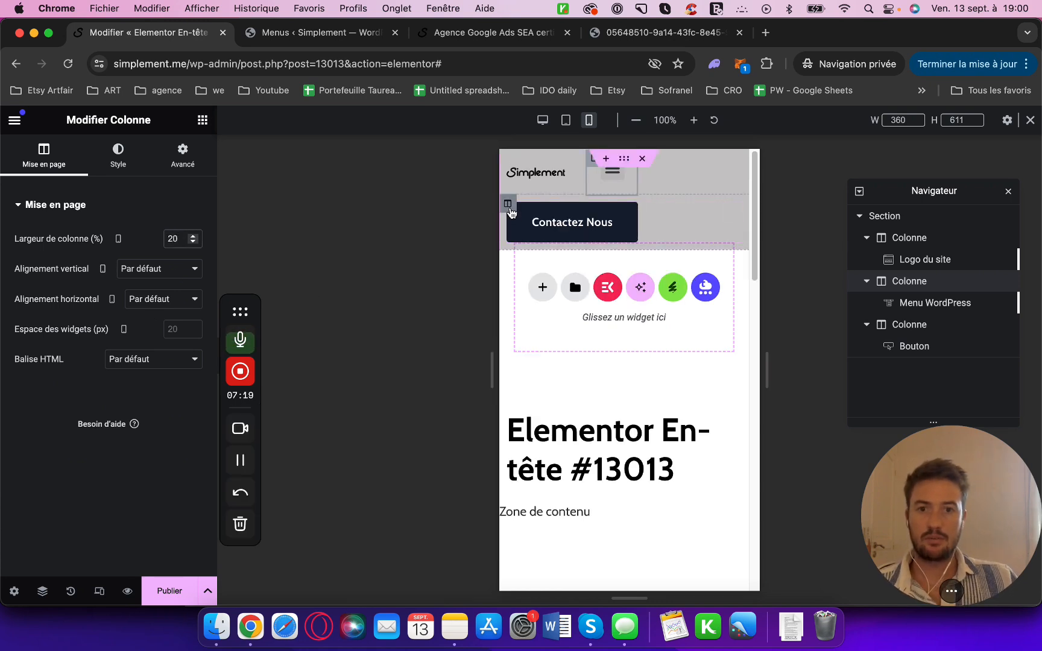
Step: Set the contact button column's mobile width to 30%
{"action": "left_click", "coordinate": [507, 203]}
{"action": "left_click", "coordinate": [182, 158]}
{"action": "left_click", "coordinate": [53, 166]}
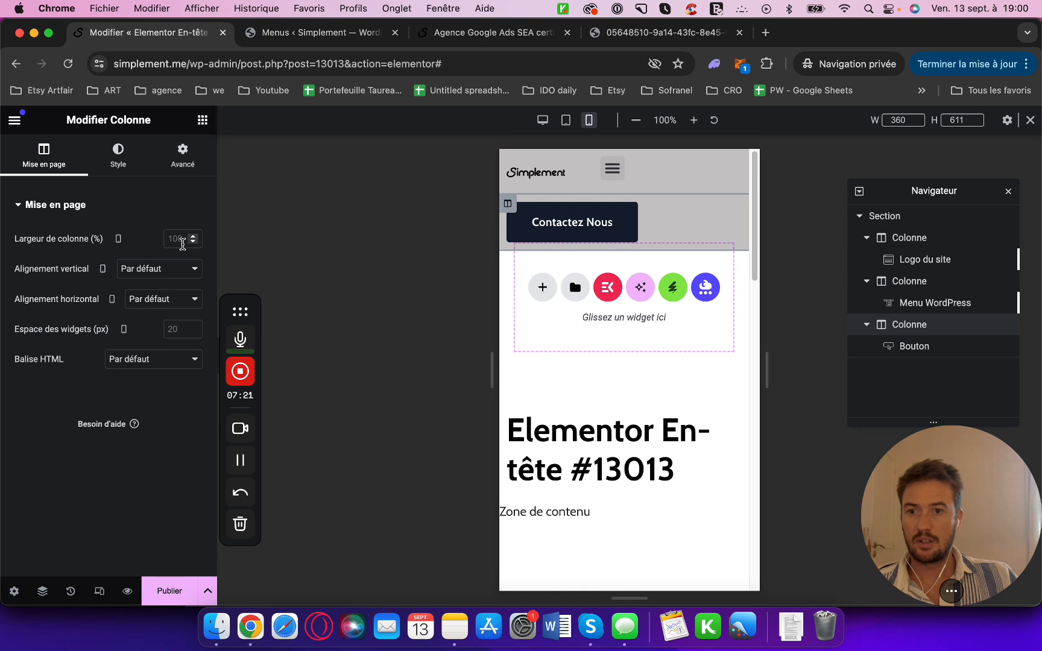
{"action": "left_click", "coordinate": [180, 239]}
{"action": "type", "text": "30"}
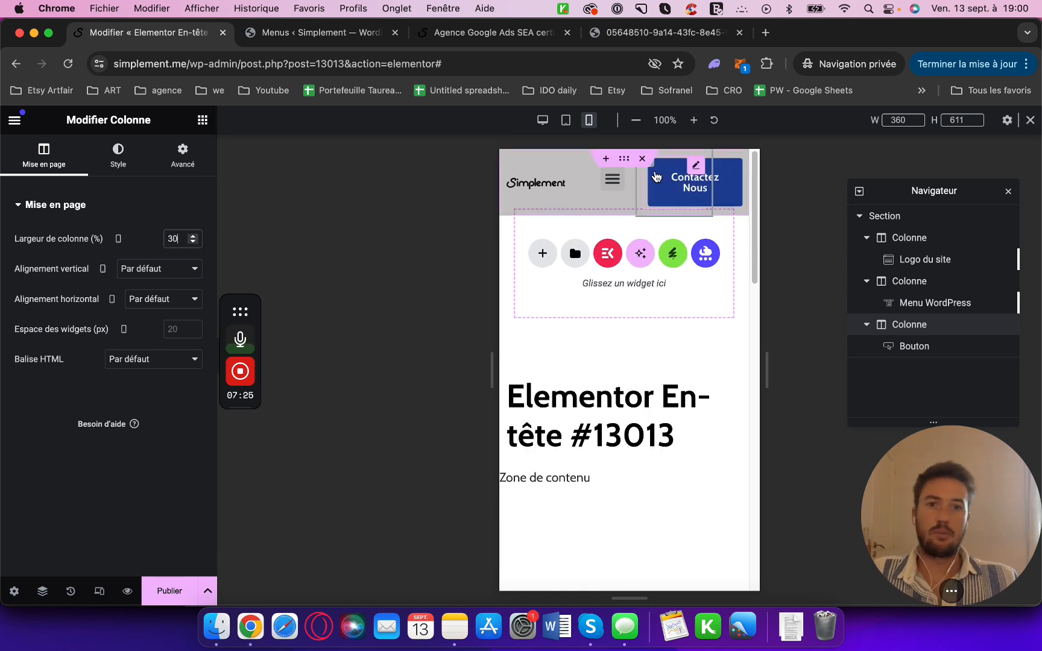
Step: Move the contact button into the menu column and move that column to the end of the header section
{"action": "left_click_drag", "start_coordinate": [657, 172], "coordinate": [618, 186]}
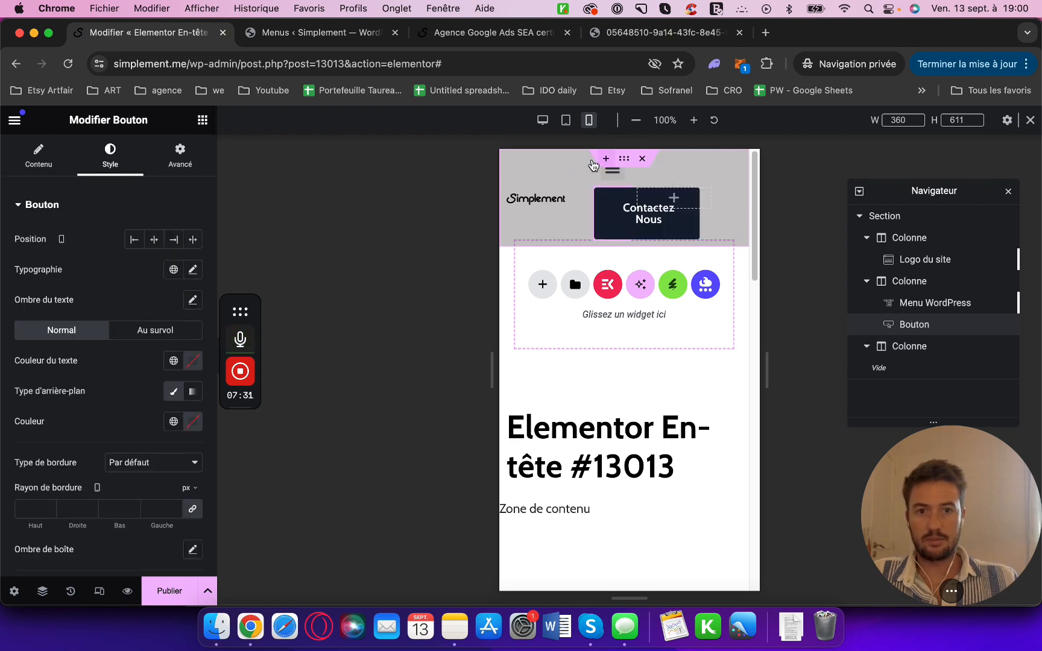
{"action": "left_click", "coordinate": [597, 161]}
{"action": "left_click_drag", "start_coordinate": [612, 321], "coordinate": [699, 357]}
{"action": "left_click_drag", "start_coordinate": [655, 297], "coordinate": [693, 350]}
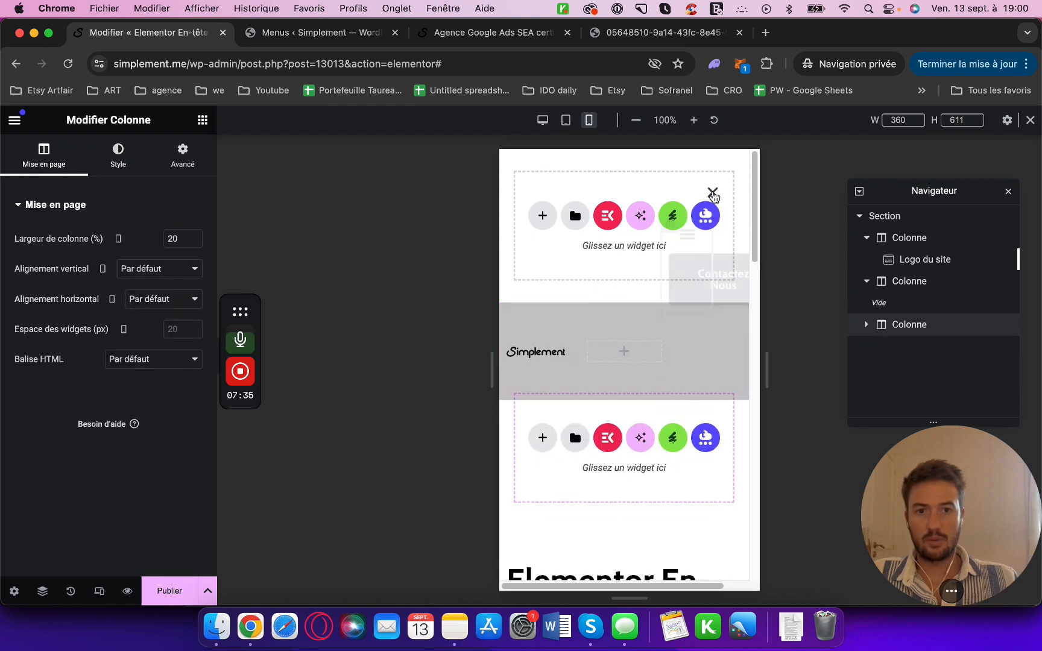
Step: Move the menu widget into the empty middle column and select the column holding the contact button
{"action": "left_click_drag", "start_coordinate": [686, 167], "coordinate": [598, 195]}
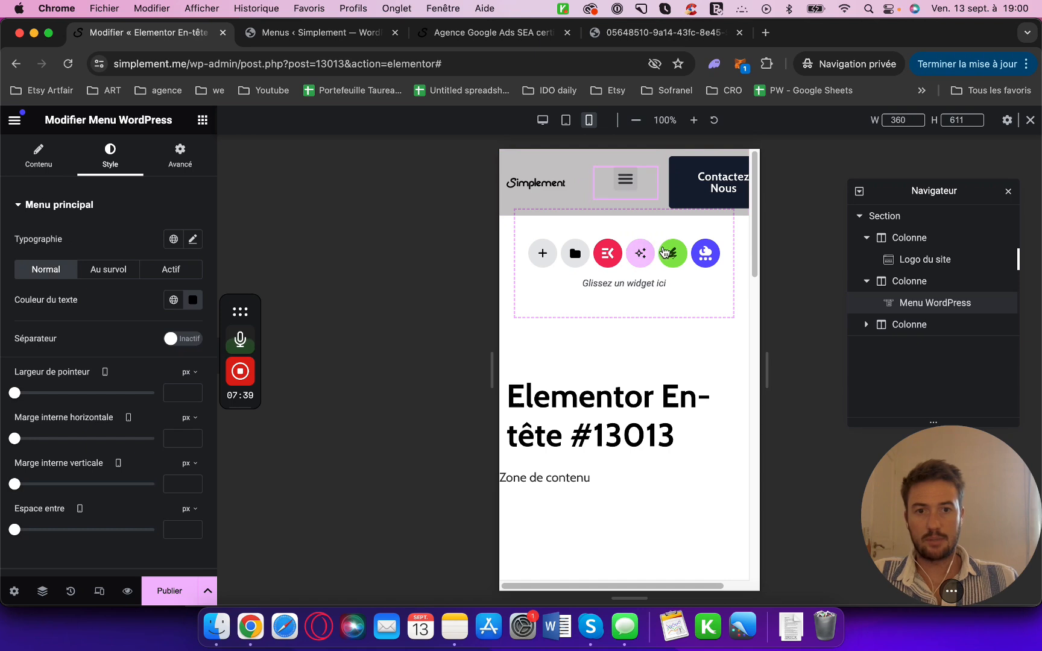
{"action": "left_click_drag", "start_coordinate": [669, 158], "coordinate": [653, 193]}
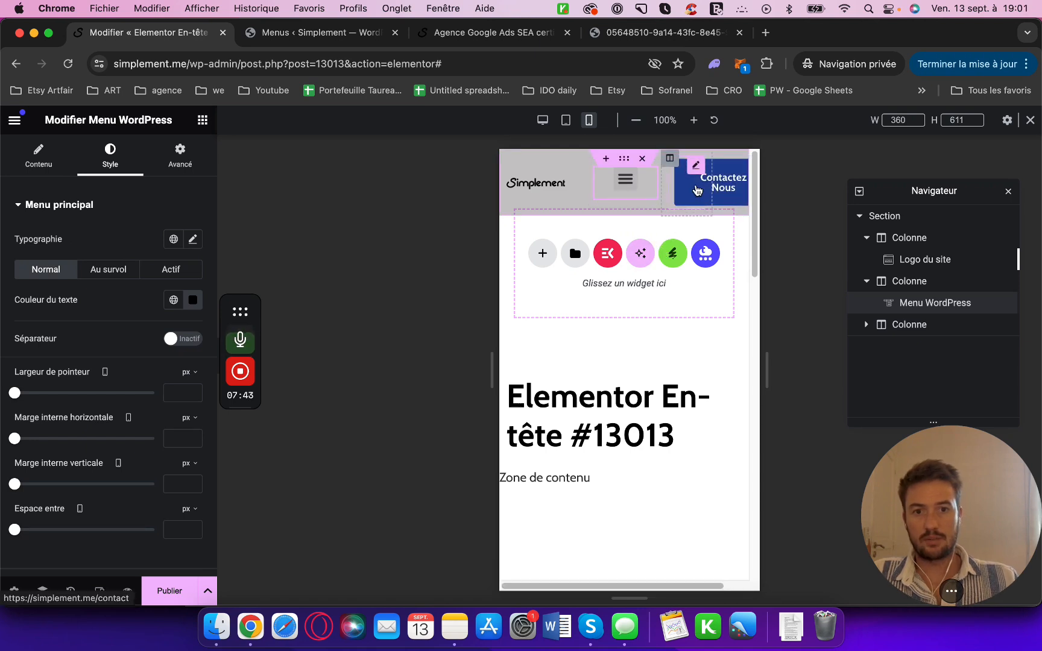
{"action": "left_click", "coordinate": [680, 179]}
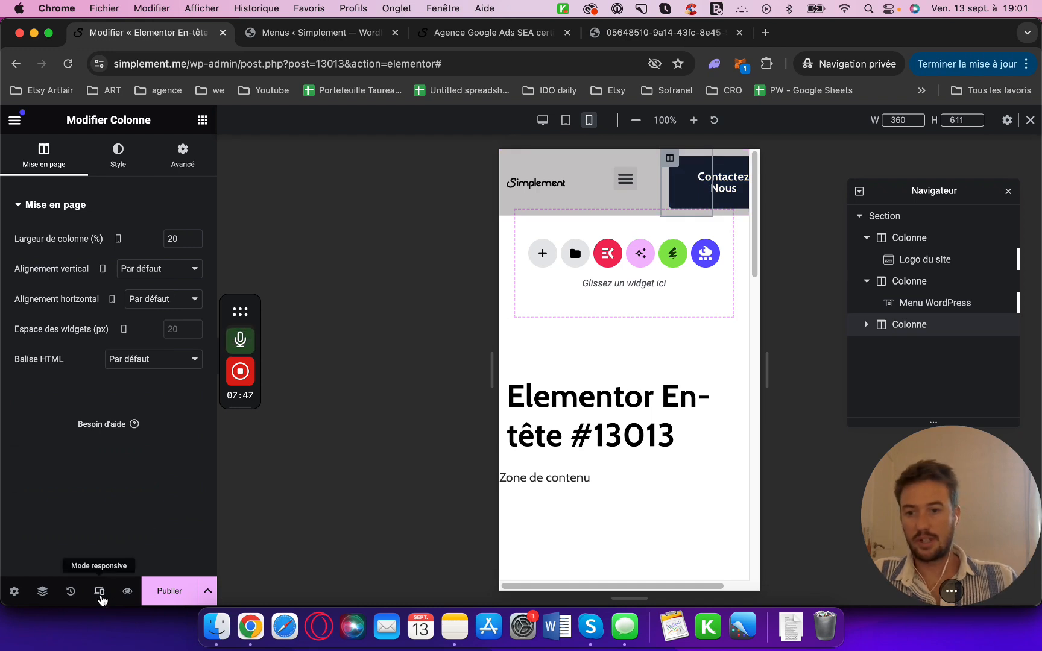
Step: Hide the contact button's column on portrait tablet and portrait mobile
{"action": "left_click", "coordinate": [183, 155]}
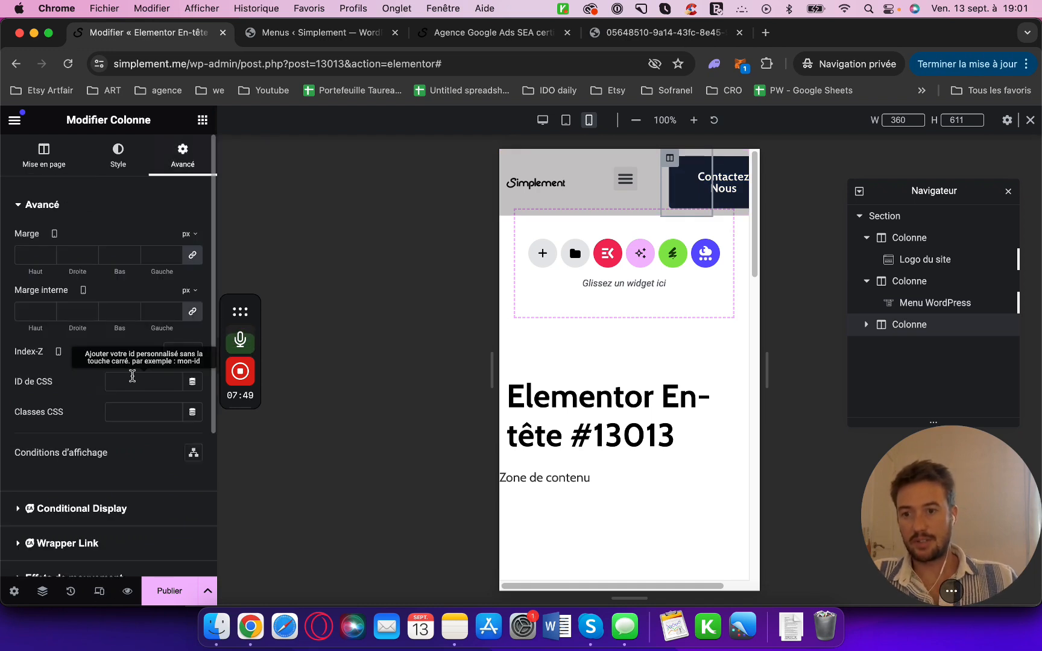
{"action": "scroll", "coordinate": [70, 471], "scroll_direction": "down", "scroll_amount": 5}
{"action": "left_click", "coordinate": [68, 409]}
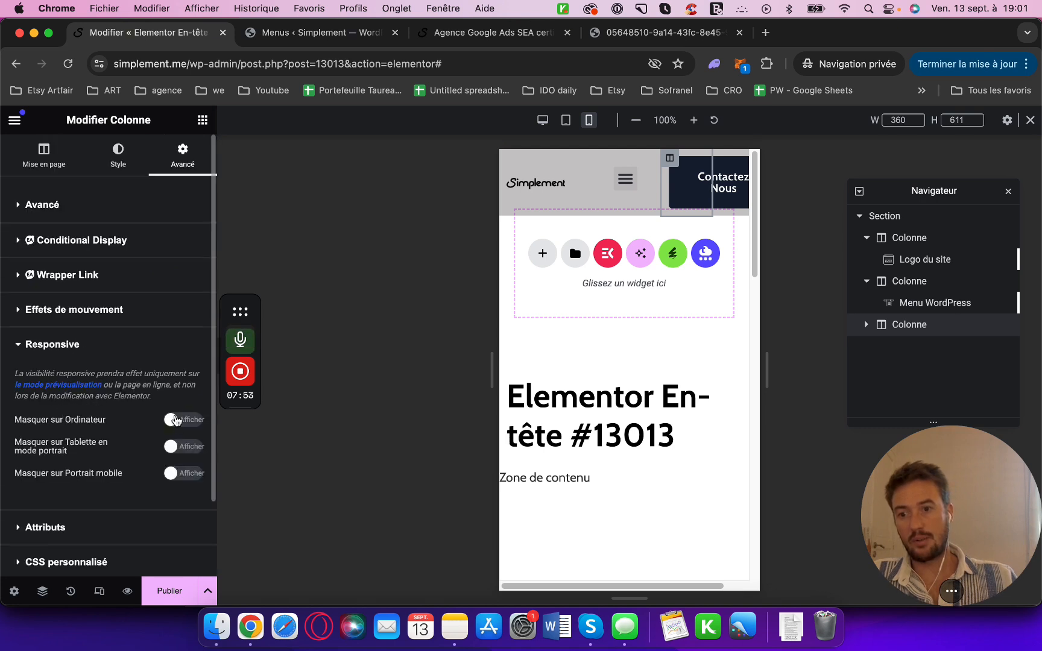
{"action": "left_click", "coordinate": [187, 473]}
{"action": "left_click", "coordinate": [184, 446]}
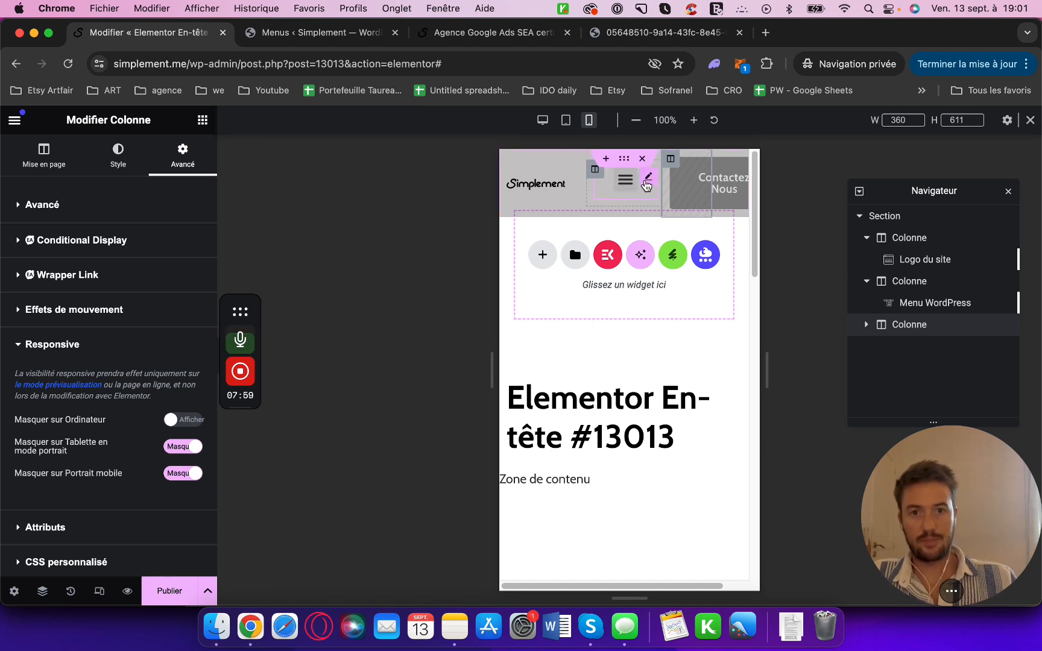
Step: Test the menu's mobile toggle and set its dropdown to full width
{"action": "left_click", "coordinate": [596, 170]}
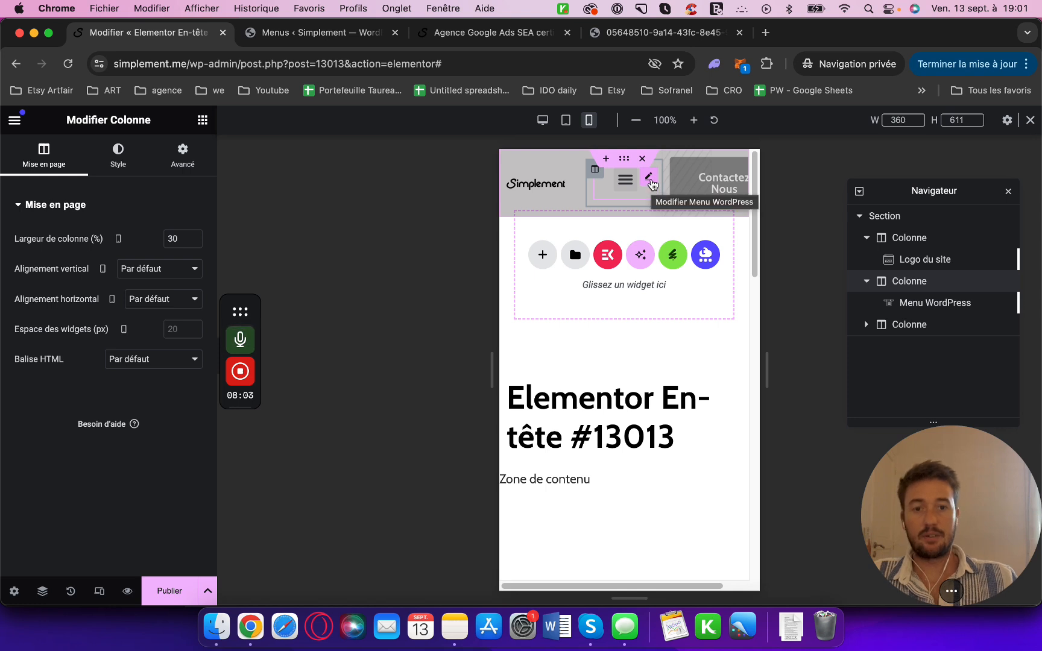
{"action": "left_click", "coordinate": [625, 179]}
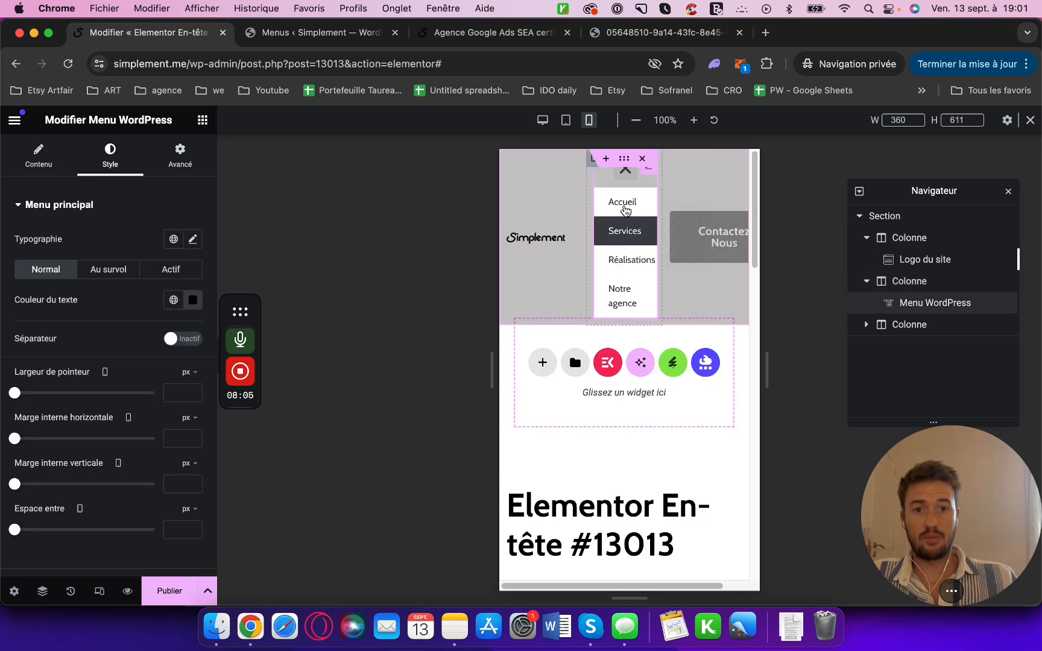
{"action": "left_click", "coordinate": [626, 175]}
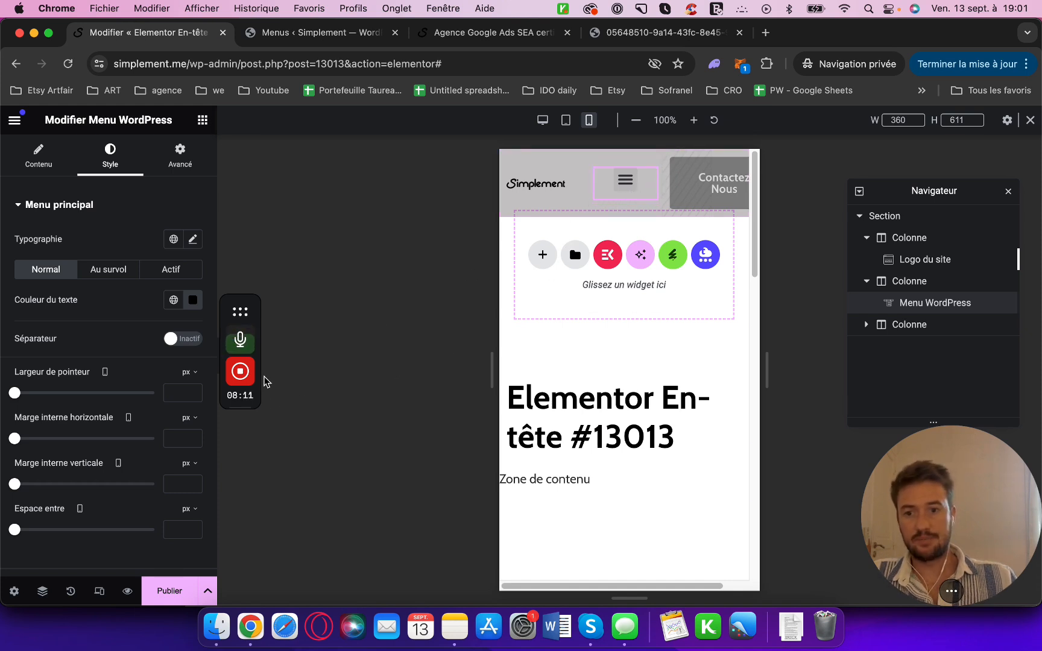
{"action": "left_click", "coordinate": [240, 460]}
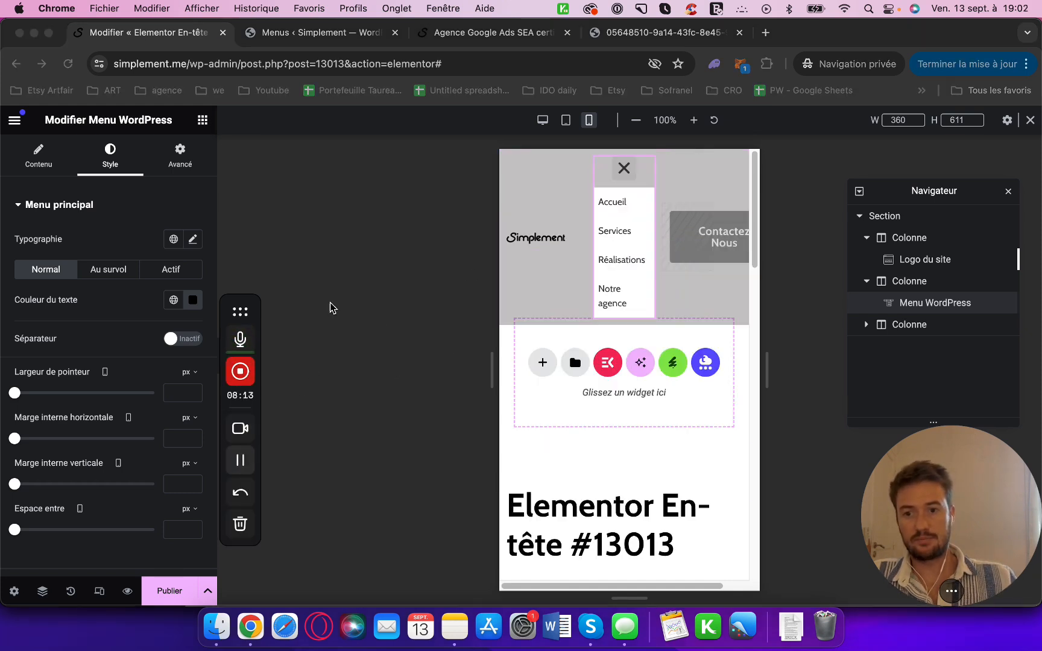
{"action": "left_click", "coordinate": [38, 155]}
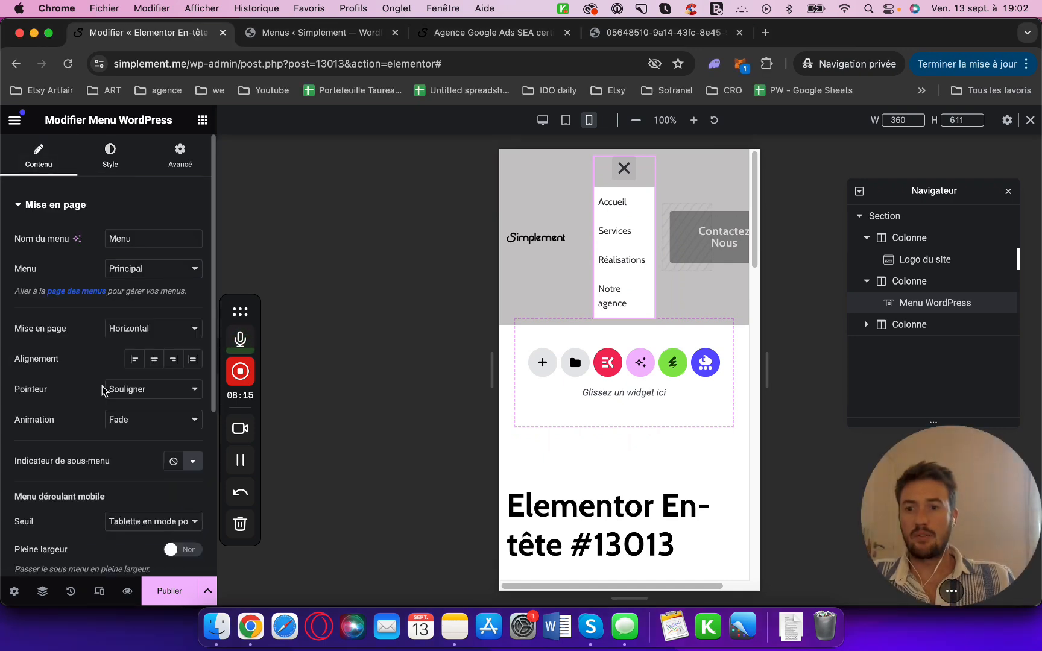
{"action": "scroll", "coordinate": [84, 433], "scroll_direction": "down", "scroll_amount": 1}
{"action": "left_click", "coordinate": [170, 529]}
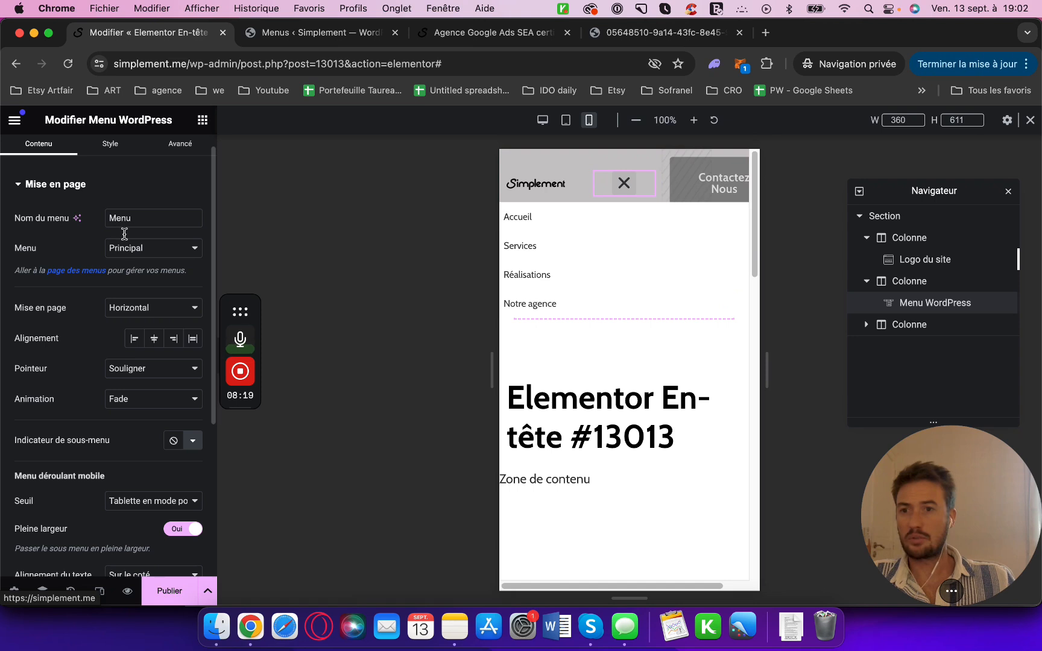
Step: Set the menu dropdown's mobile horizontal padding to 34 px and vertical padding to 10 px
{"action": "scroll", "coordinate": [130, 184], "scroll_direction": "up", "scroll_amount": 1}
{"action": "left_click", "coordinate": [110, 156]}
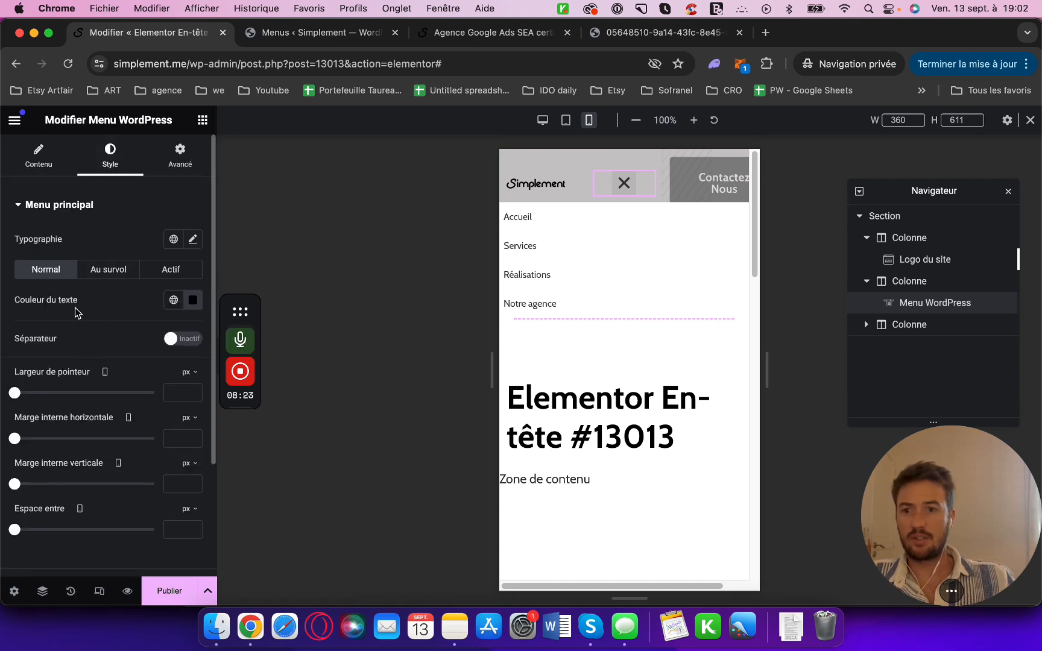
{"action": "scroll", "coordinate": [77, 345], "scroll_direction": "down", "scroll_amount": 5}
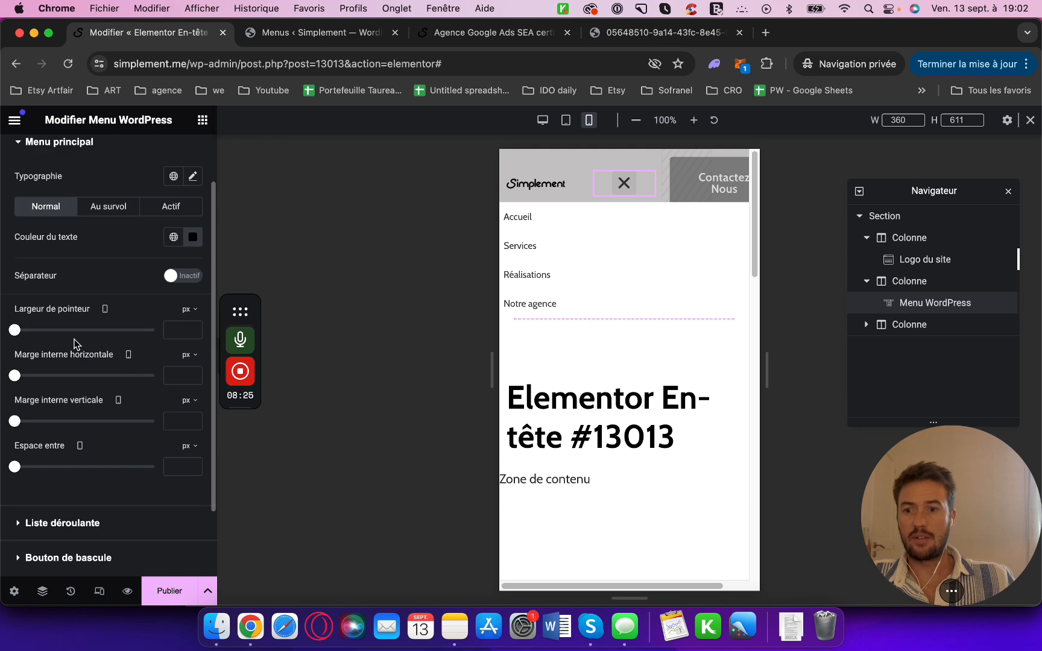
{"action": "left_click", "coordinate": [27, 460]}
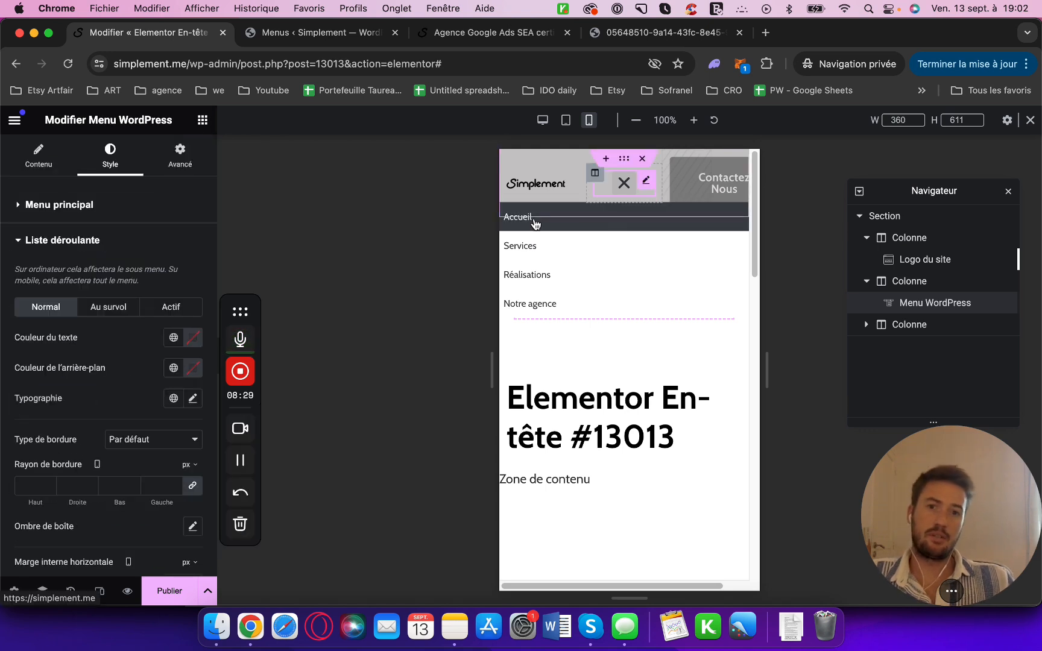
{"action": "scroll", "coordinate": [79, 462], "scroll_direction": "down", "scroll_amount": 4}
{"action": "left_click_drag", "start_coordinate": [23, 474], "coordinate": [62, 475]}
{"action": "left_click_drag", "start_coordinate": [15, 522], "coordinate": [42, 522]}
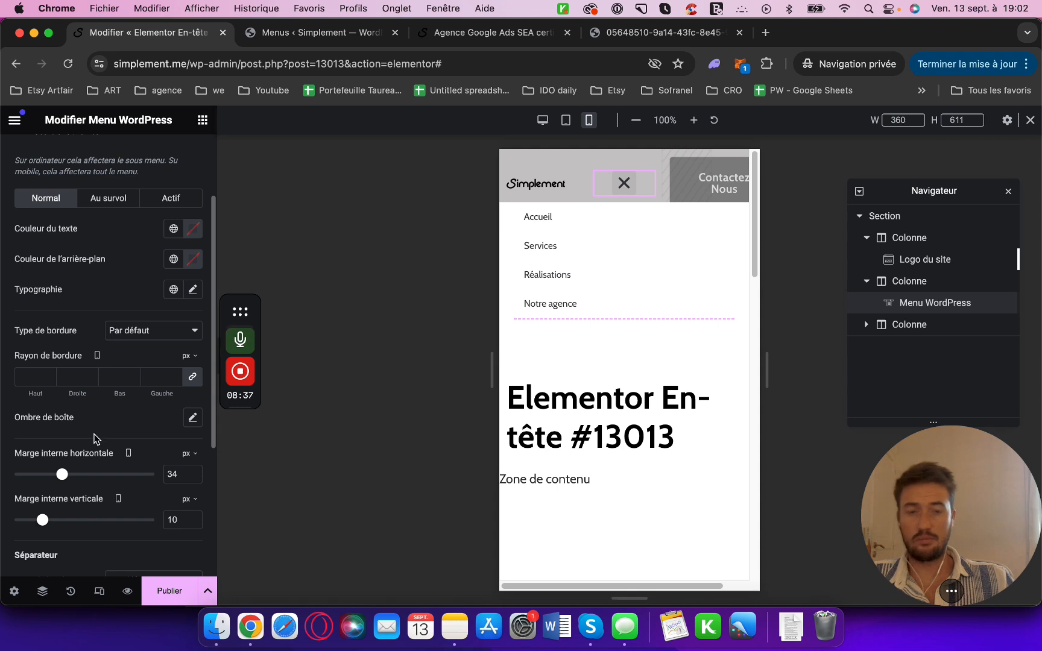
{"action": "scroll", "coordinate": [161, 458], "scroll_direction": "up", "scroll_amount": 3}
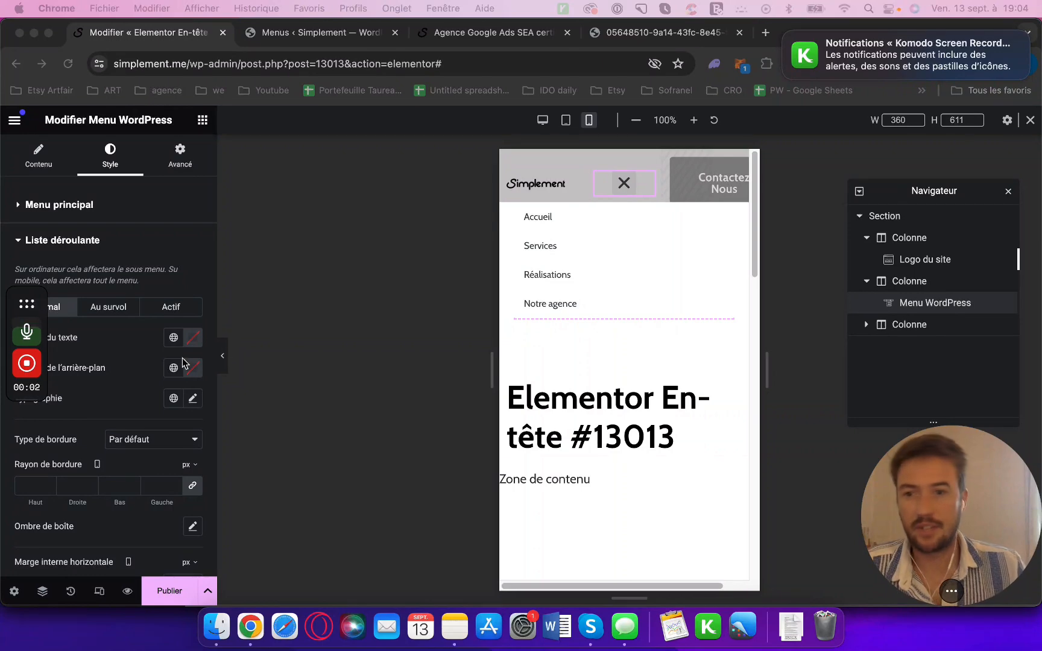
{"action": "mouse_move", "coordinate": [41, 308]}
{"action": "left_click_drag", "start_coordinate": [41, 308], "coordinate": [268, 375]}
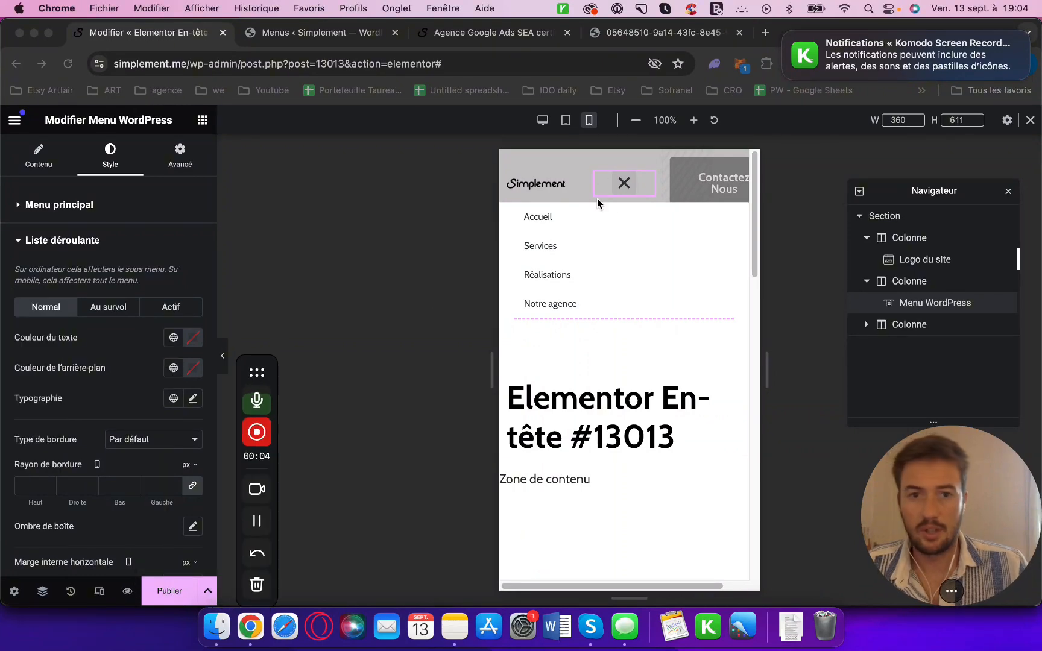
{"action": "left_click", "coordinate": [175, 341]}
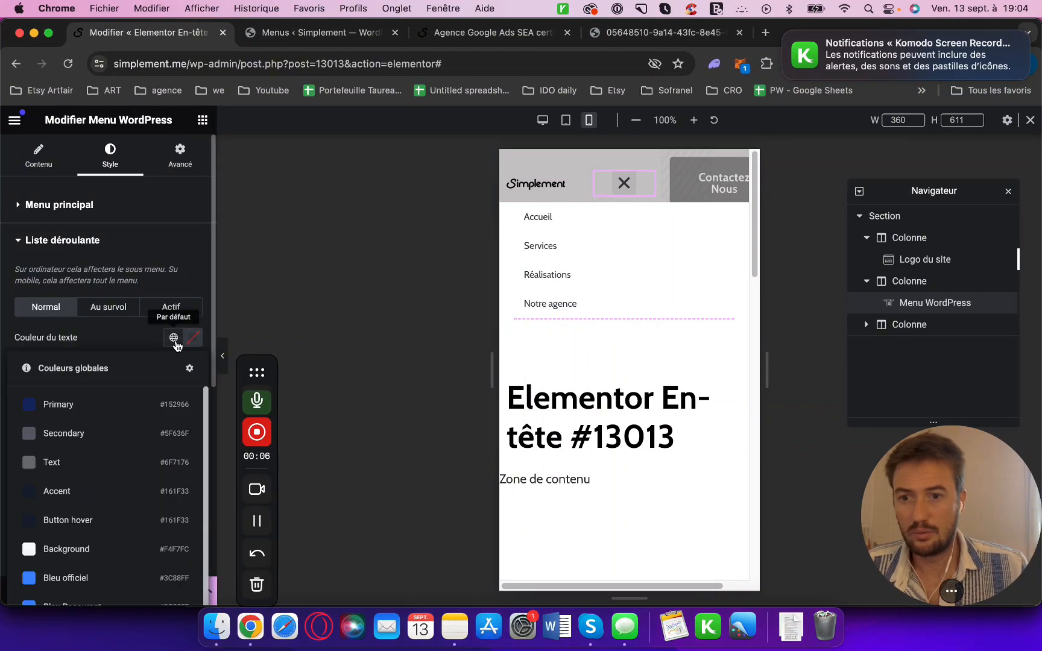
{"action": "left_click", "coordinate": [175, 338]}
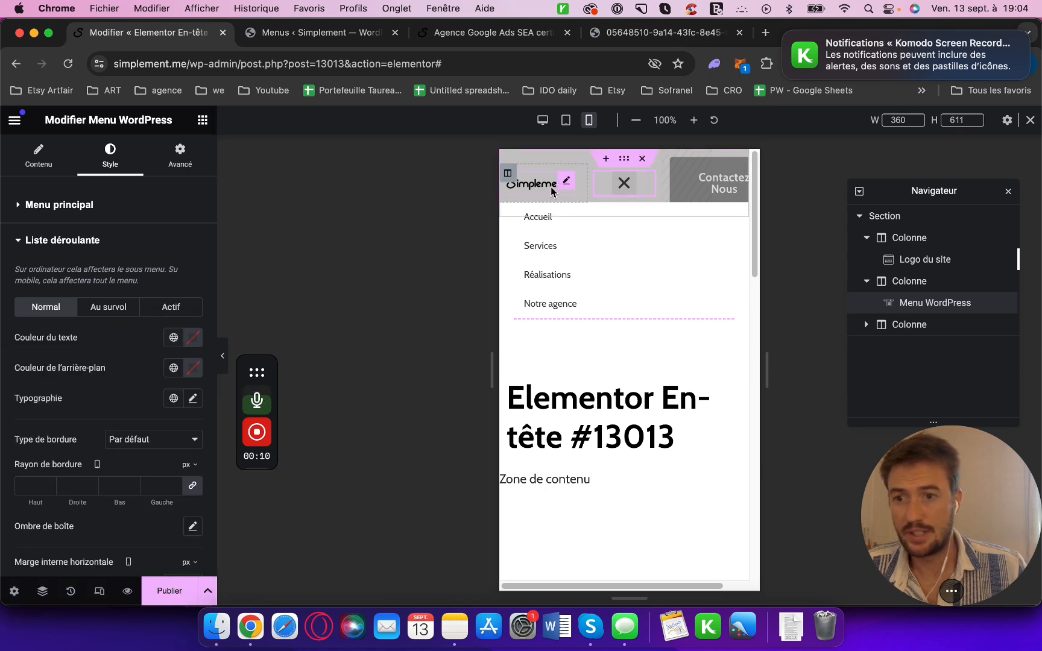
{"action": "left_click", "coordinate": [71, 205]}
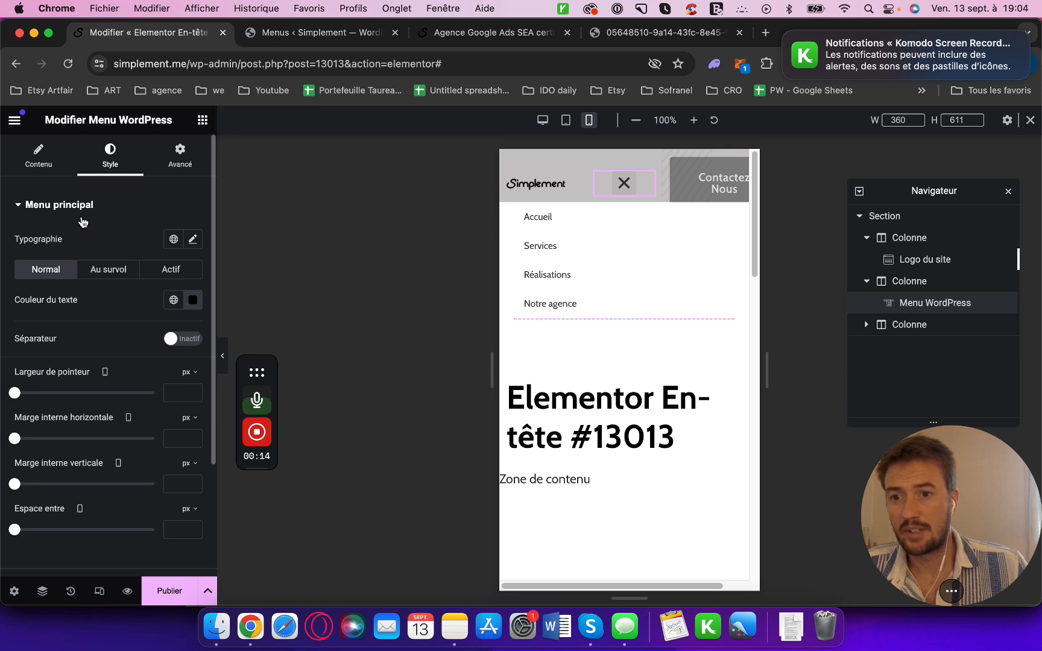
{"action": "left_click", "coordinate": [39, 165]}
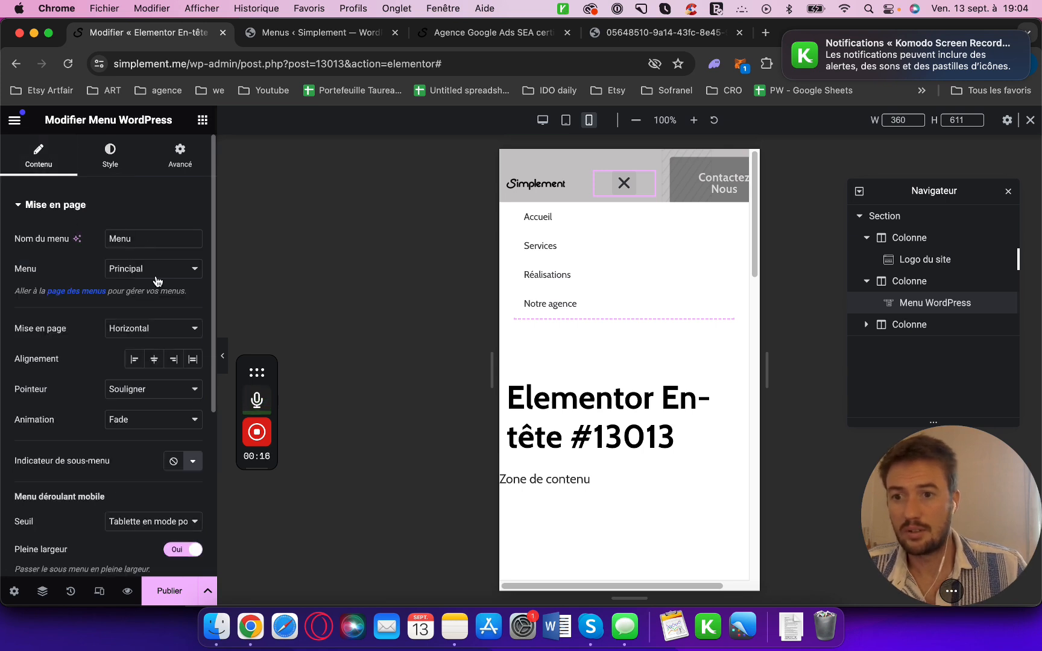
{"action": "scroll", "coordinate": [158, 337], "scroll_direction": "down", "scroll_amount": 5}
{"action": "scroll", "coordinate": [161, 356], "scroll_direction": "up", "scroll_amount": 5}
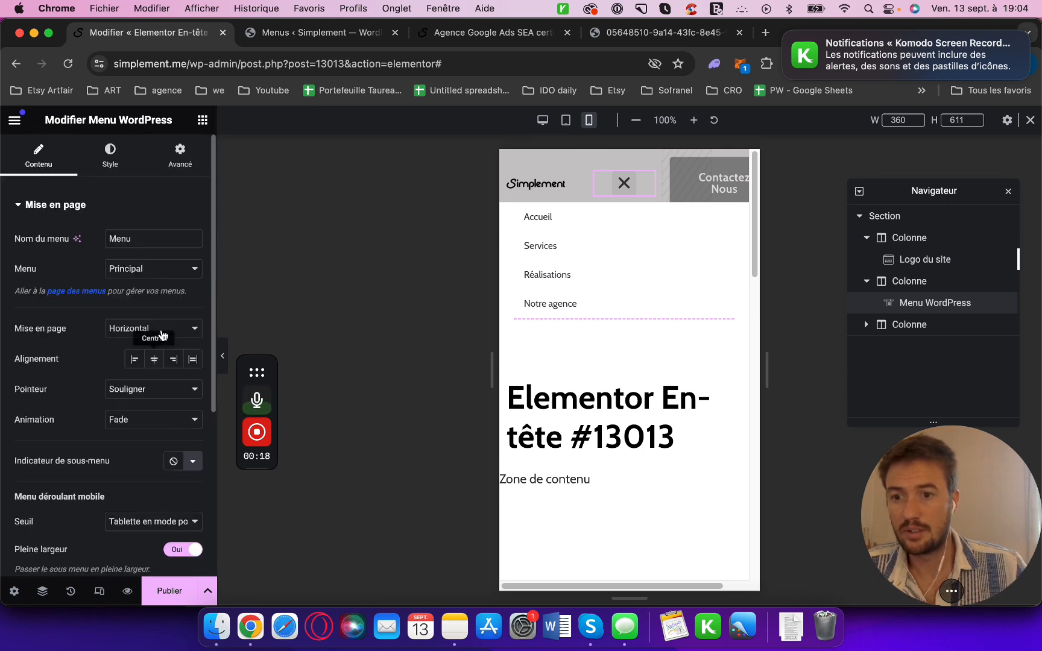
Step: Set the menu toggle button's normal colour to the global Primary colour
{"action": "left_click", "coordinate": [111, 159]}
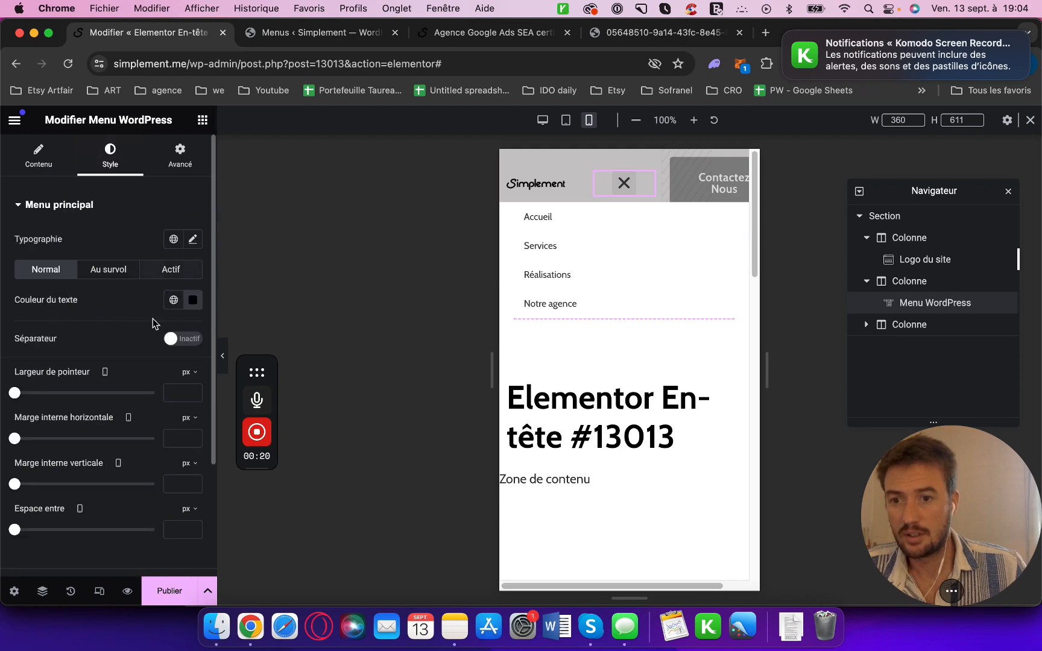
{"action": "scroll", "coordinate": [163, 313], "scroll_direction": "down", "scroll_amount": 3}
{"action": "left_click", "coordinate": [92, 473]}
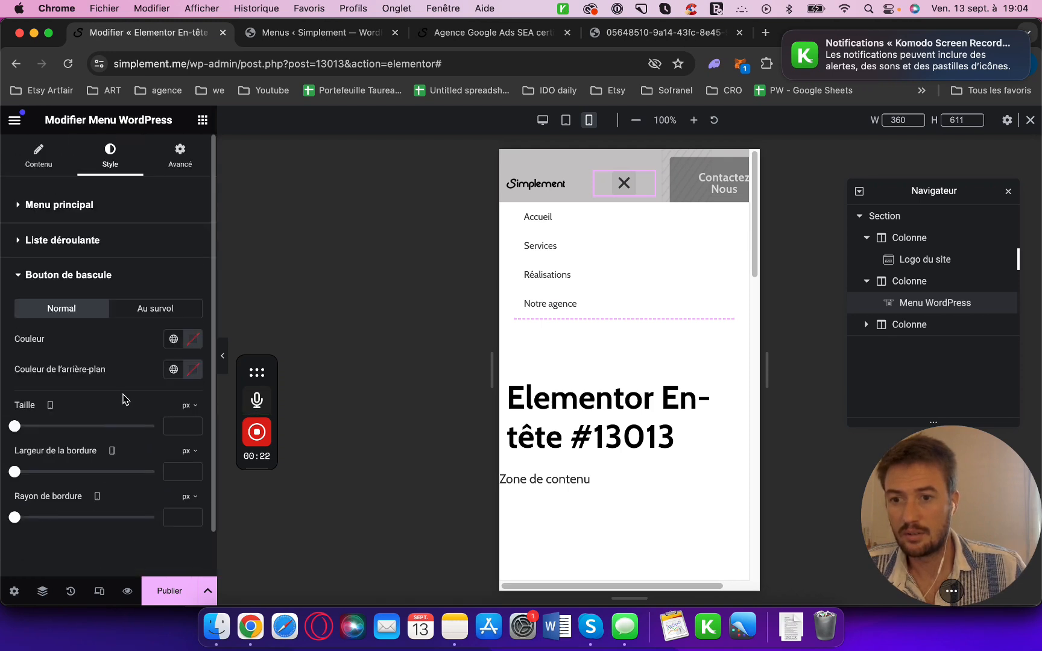
{"action": "left_click", "coordinate": [171, 345]}
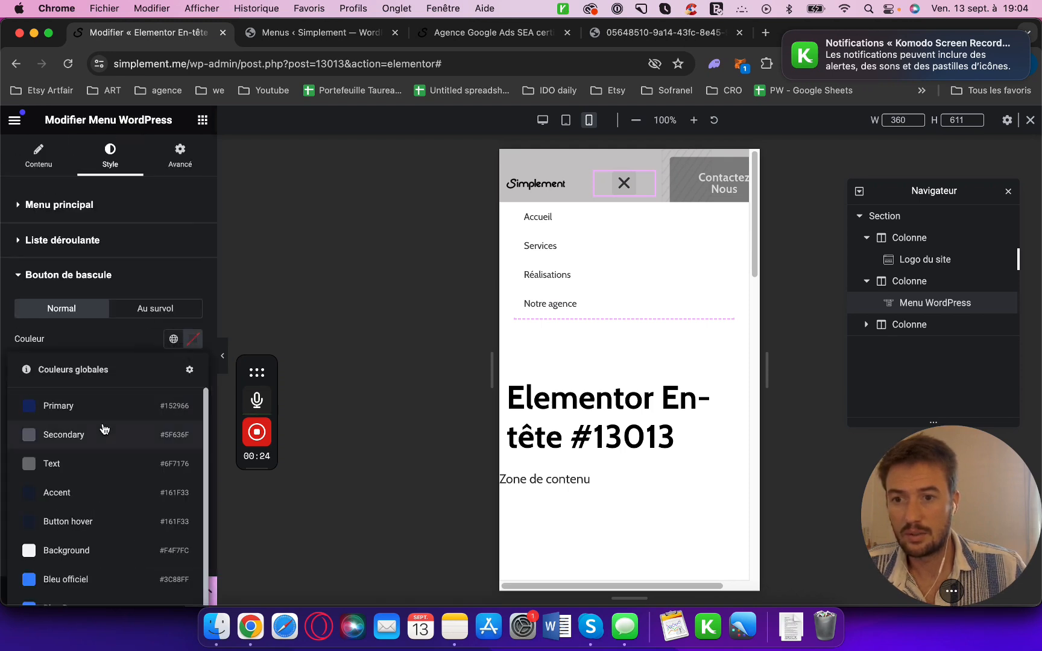
{"action": "left_click", "coordinate": [75, 412]}
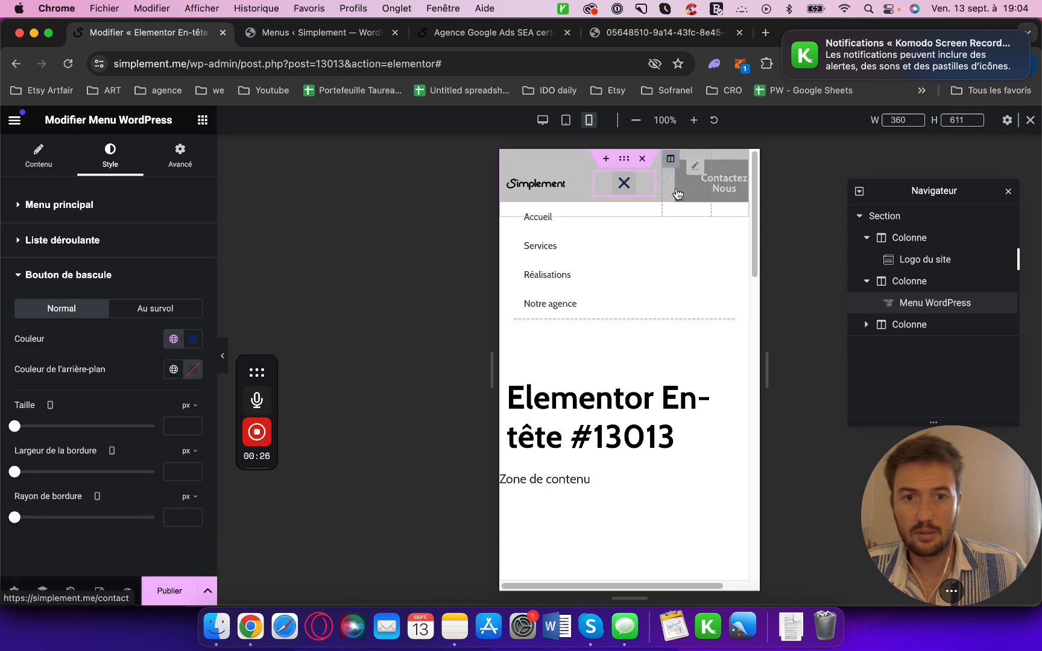
Step: Try green and white (#FFFFFF) as the menu toggle button's normal colour, and reset the colour to its default
{"action": "left_click", "coordinate": [551, 191]}
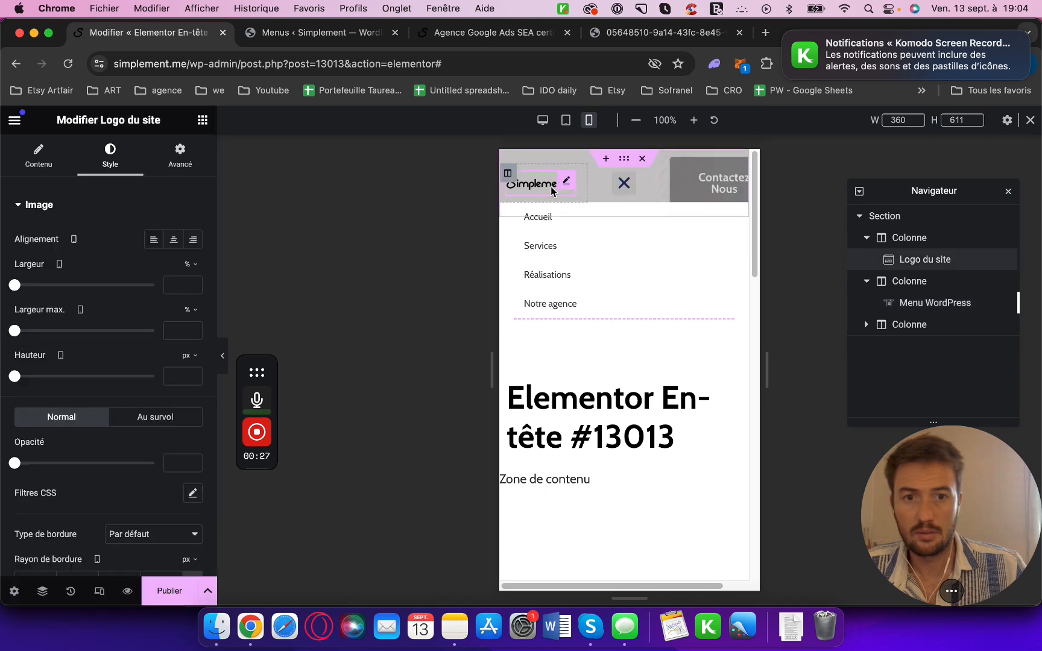
{"action": "left_click", "coordinate": [618, 189]}
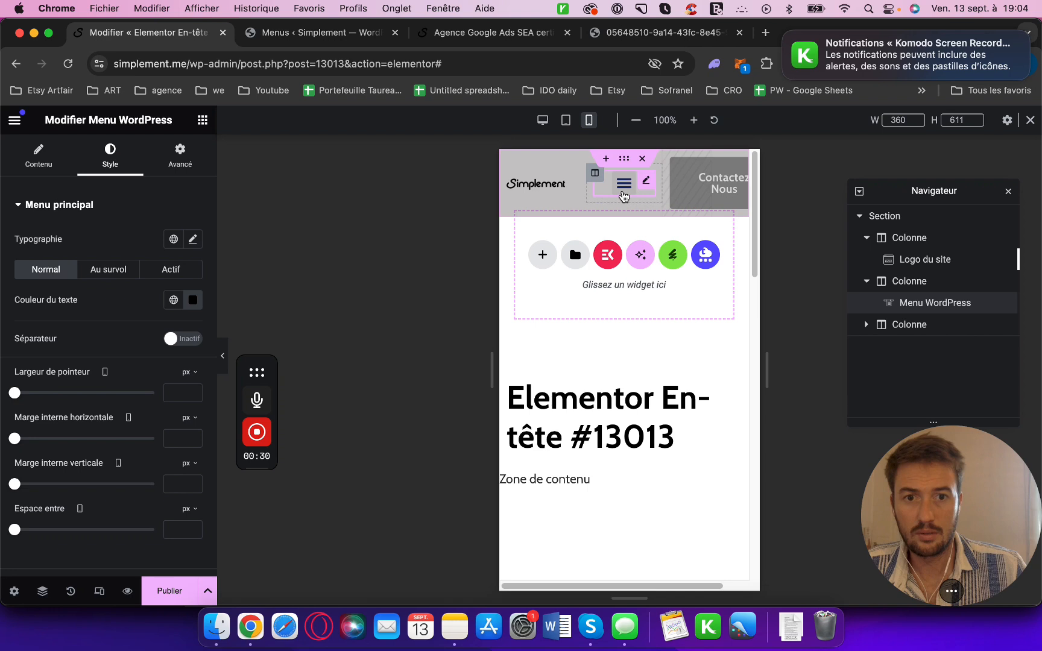
{"action": "scroll", "coordinate": [105, 356], "scroll_direction": "down", "scroll_amount": 5}
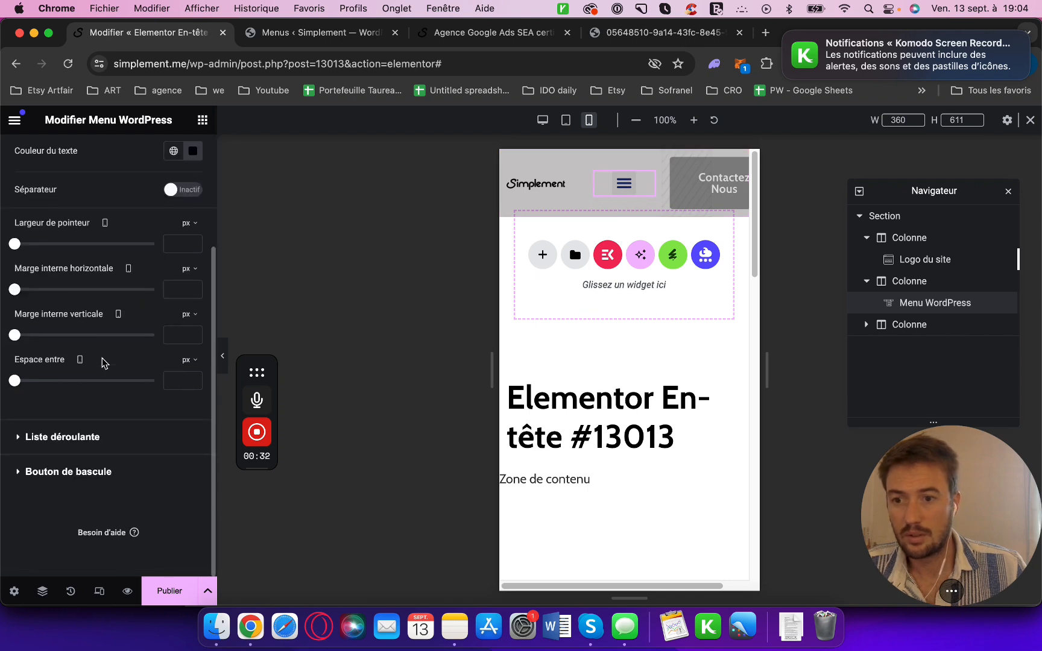
{"action": "left_click", "coordinate": [69, 467]}
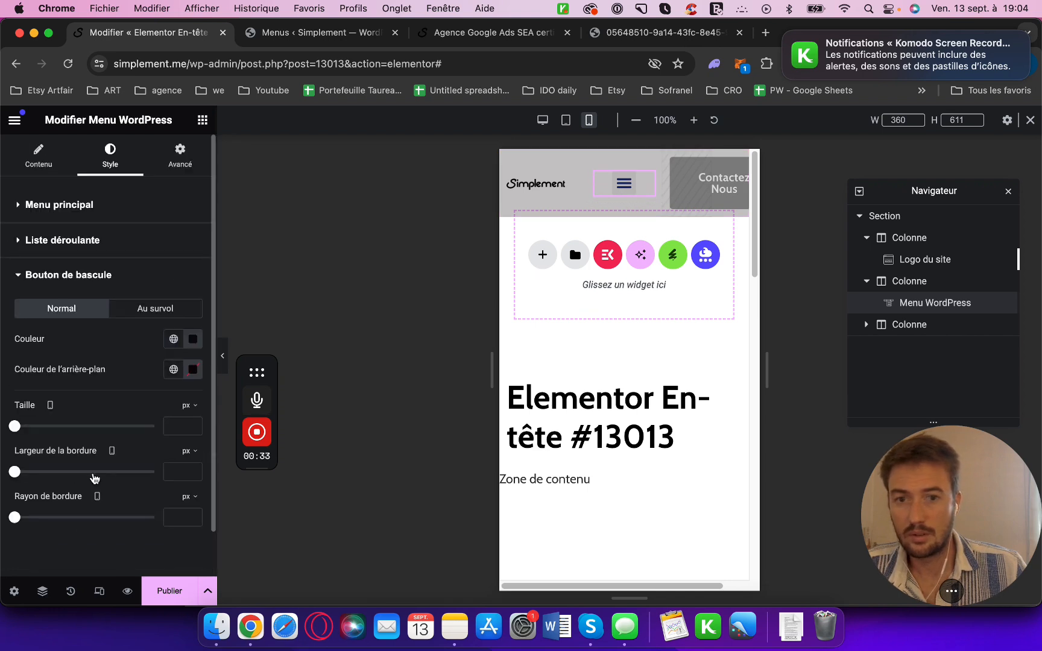
{"action": "left_click", "coordinate": [193, 339]}
{"action": "left_click", "coordinate": [149, 516]}
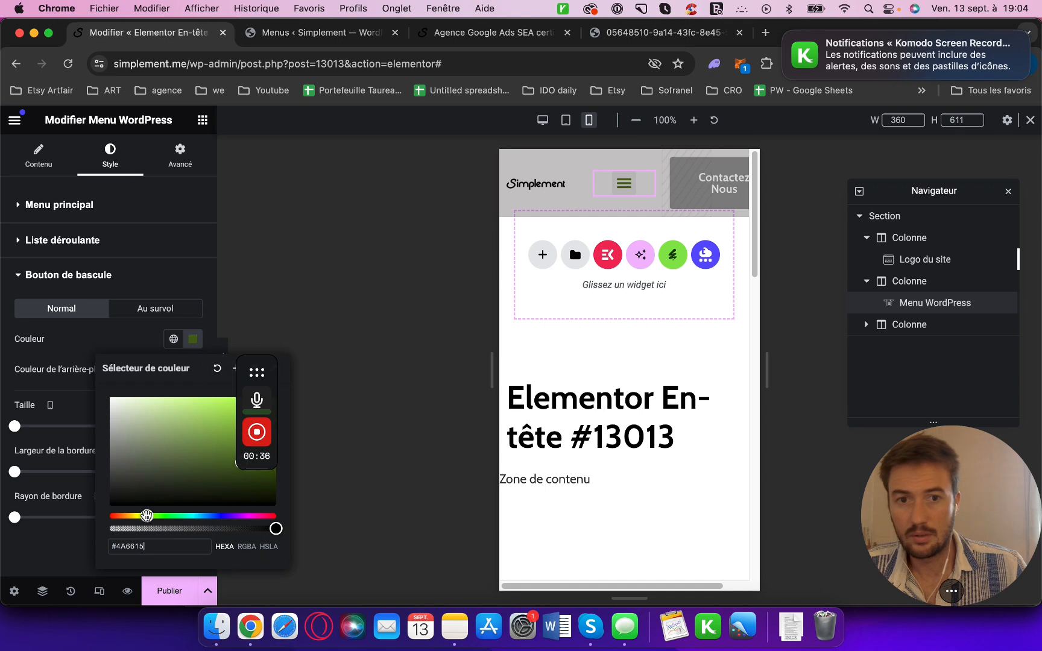
{"action": "left_click_drag", "start_coordinate": [186, 456], "coordinate": [105, 395]}
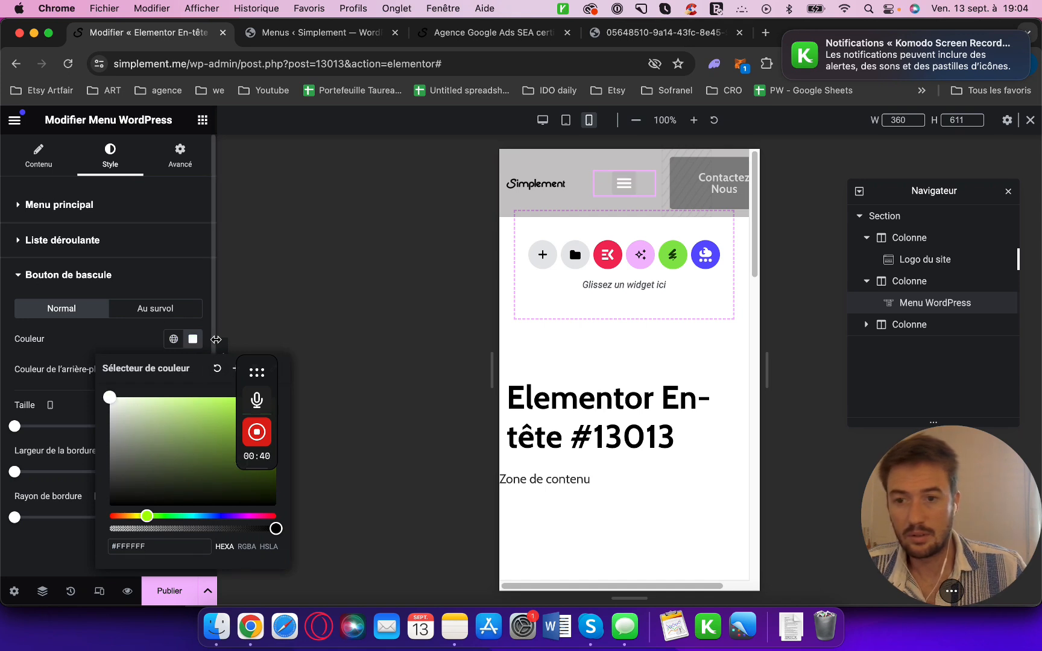
{"action": "left_click", "coordinate": [218, 367]}
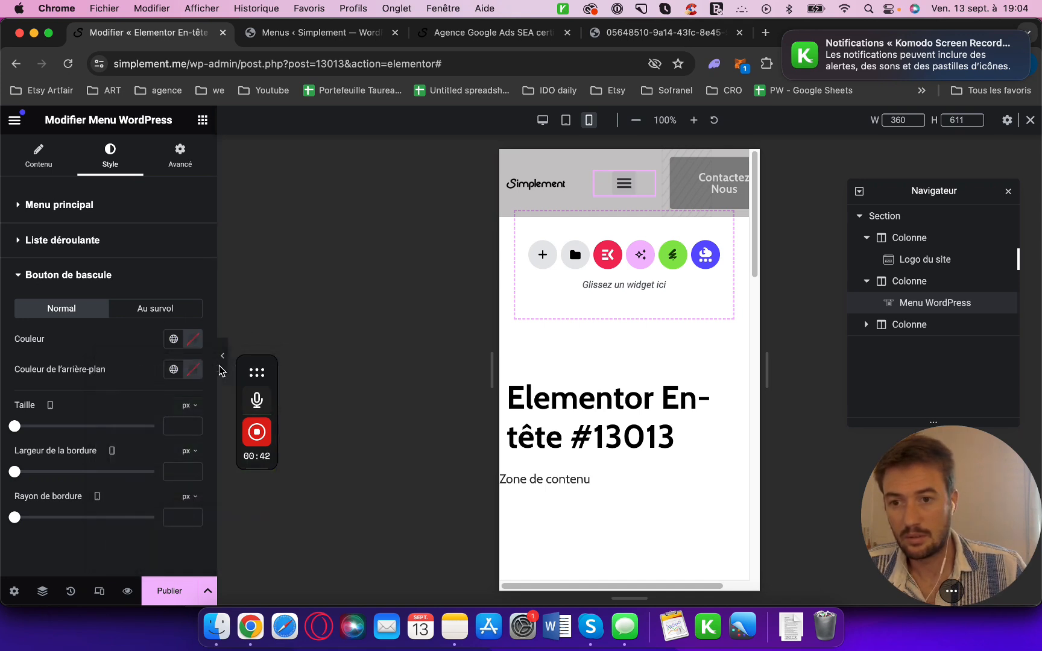